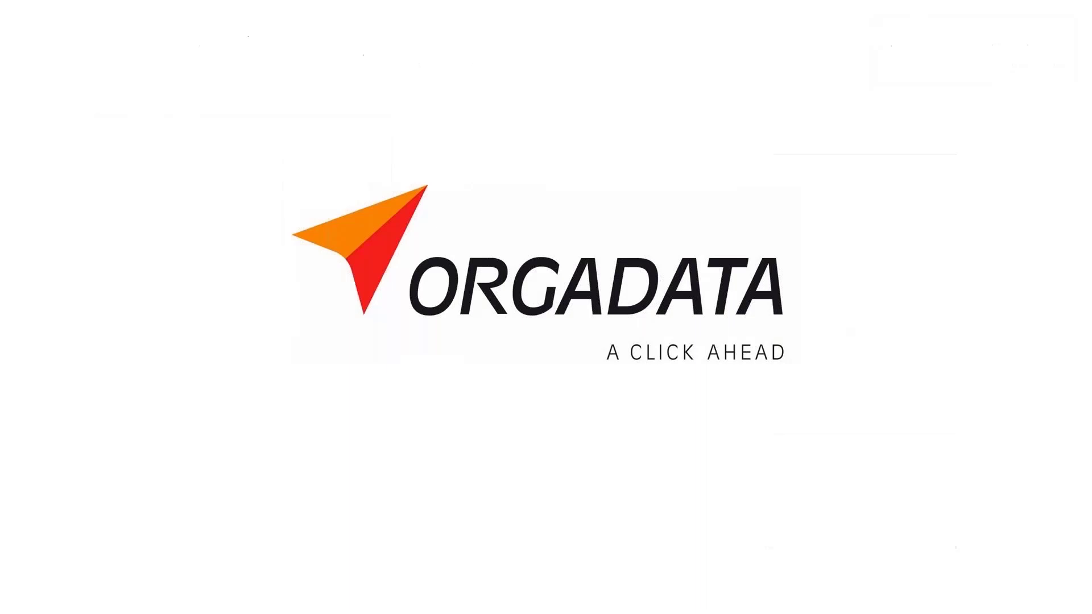
# Step: Switch to the LogiKal Project Centre and start a new position with the brief description "Window in the 1st floor"
pyautogui.hotkey('alt', 'Tab')
pyautogui.hotkey('alt', 'Tab')
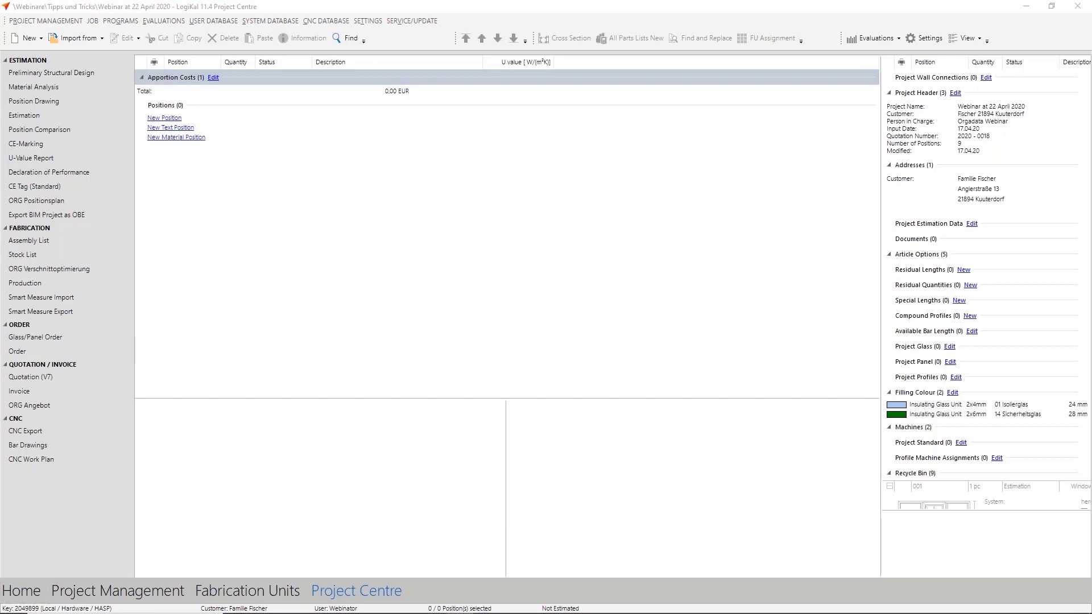
pyautogui.click(171, 118)
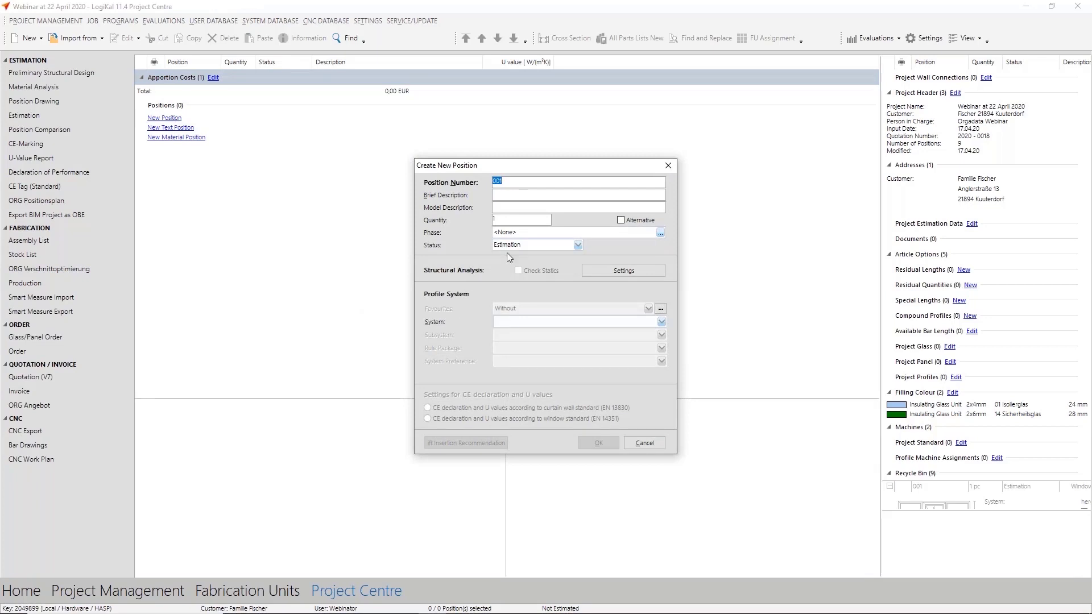
pyautogui.press('Tab')
pyautogui.write('Window in the 1st floor')
# Step: Create the position with the heroal W/D 72 system and the rule package Frame/Sash With Foam, Door Threshold Adjacent
pyautogui.click(522, 321)
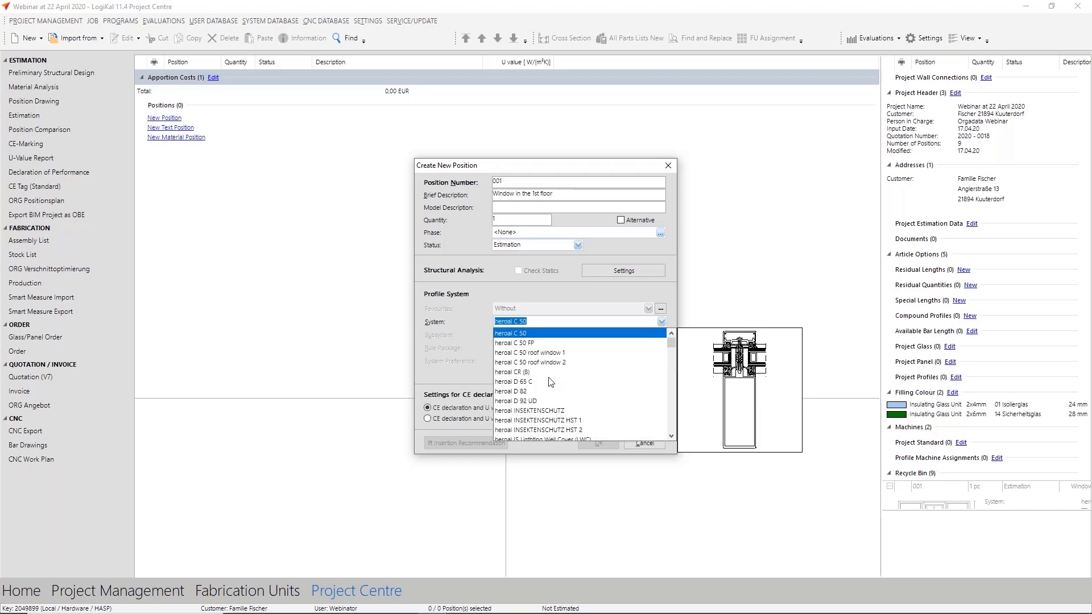
pyautogui.scroll(-4, 550, 382)
pyautogui.scroll(-9, 550, 382)
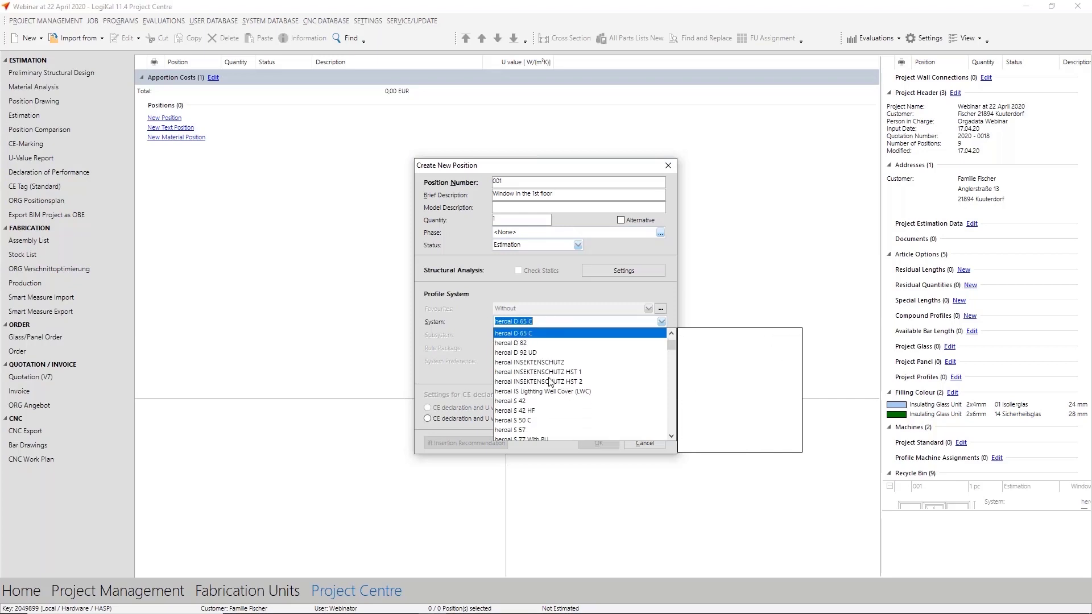
pyautogui.scroll(-5, 550, 382)
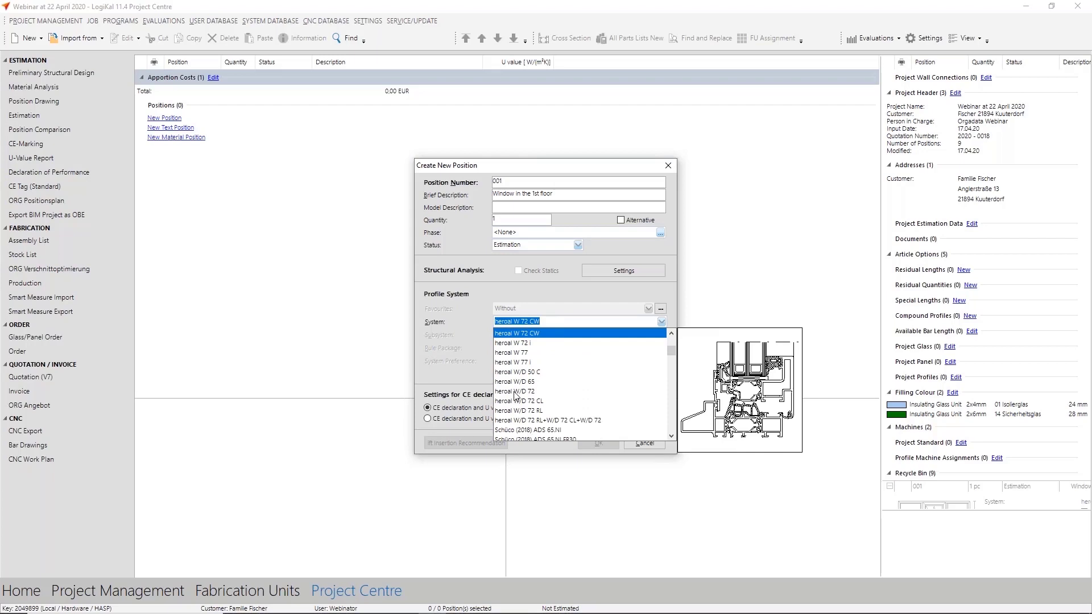
pyautogui.click(514, 391)
pyautogui.click(521, 353)
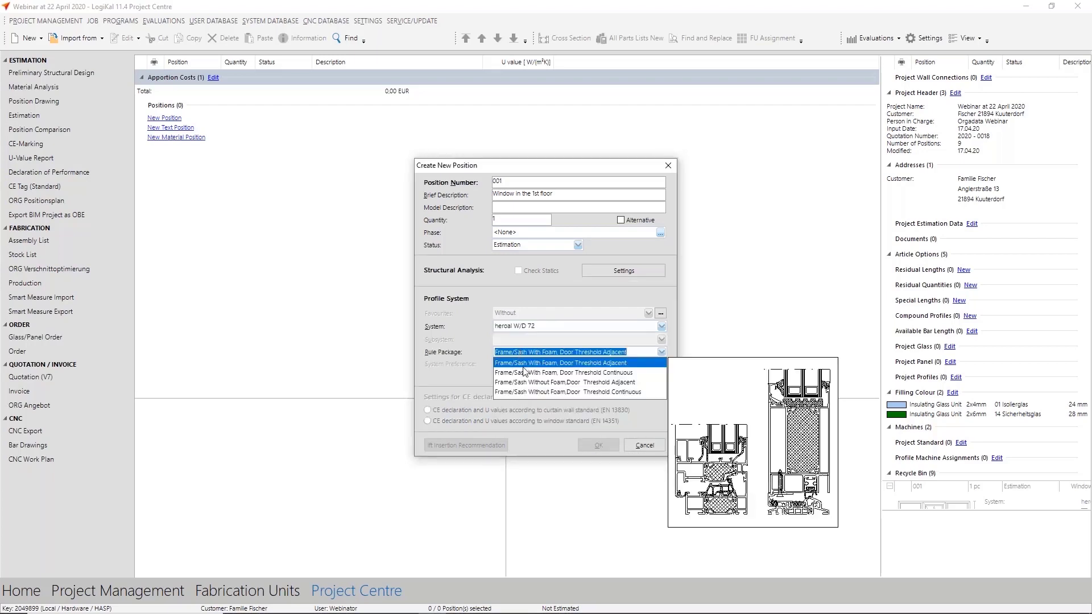
pyautogui.click(523, 364)
pyautogui.click(608, 448)
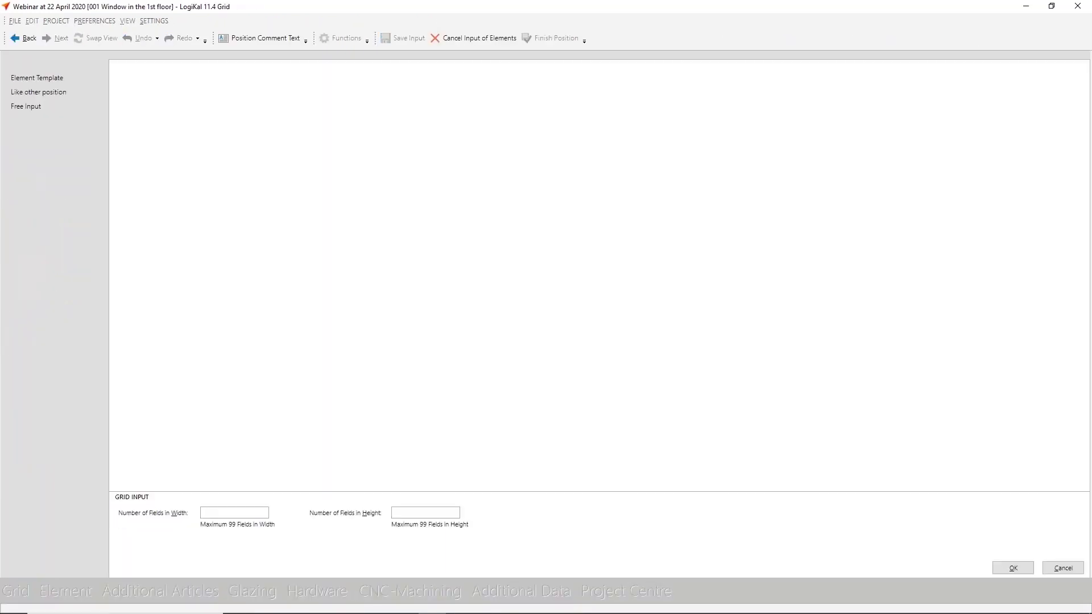
# Step: Create a grid two fields wide and two high, with a total width of 1600 mm and a second partial width of 400 mm
pyautogui.write('2')
pyautogui.press('Return')
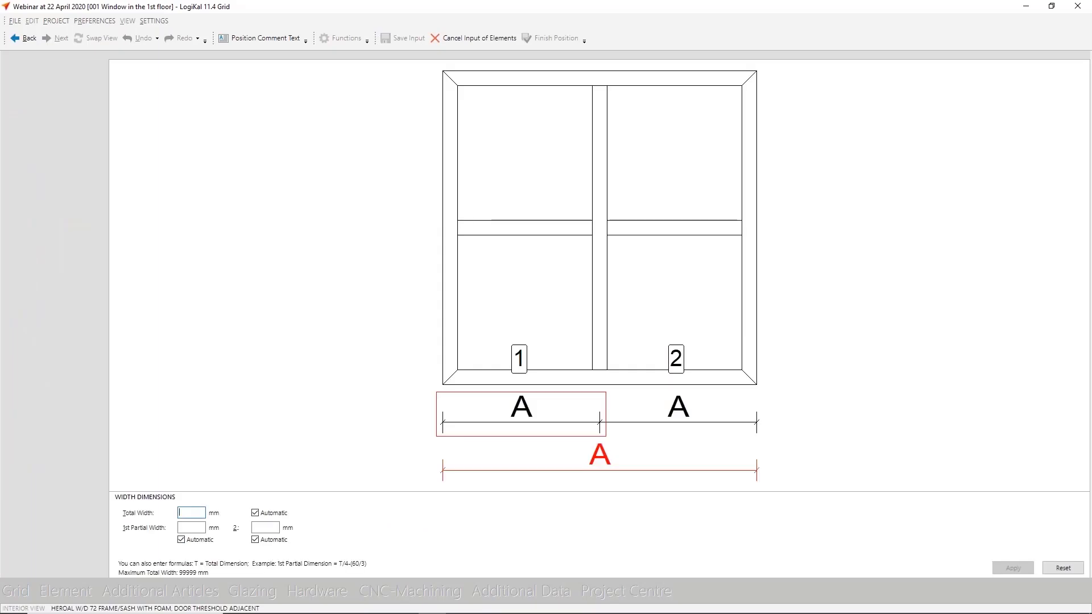
pyautogui.write('1600')
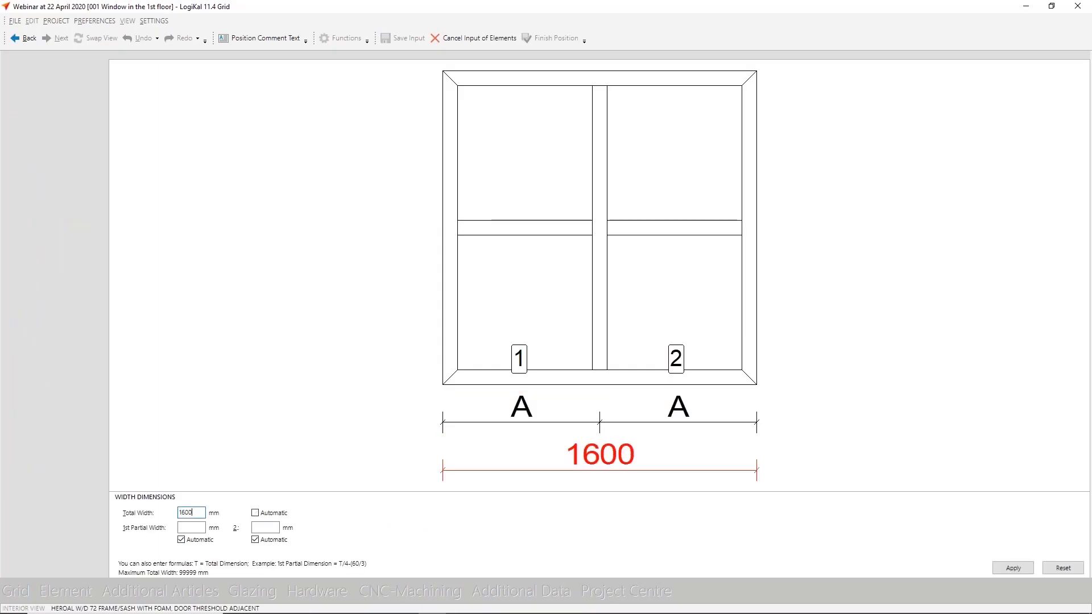
pyautogui.press('Tab')
pyautogui.press('Tab')
pyautogui.write('400')
pyautogui.press('Return')
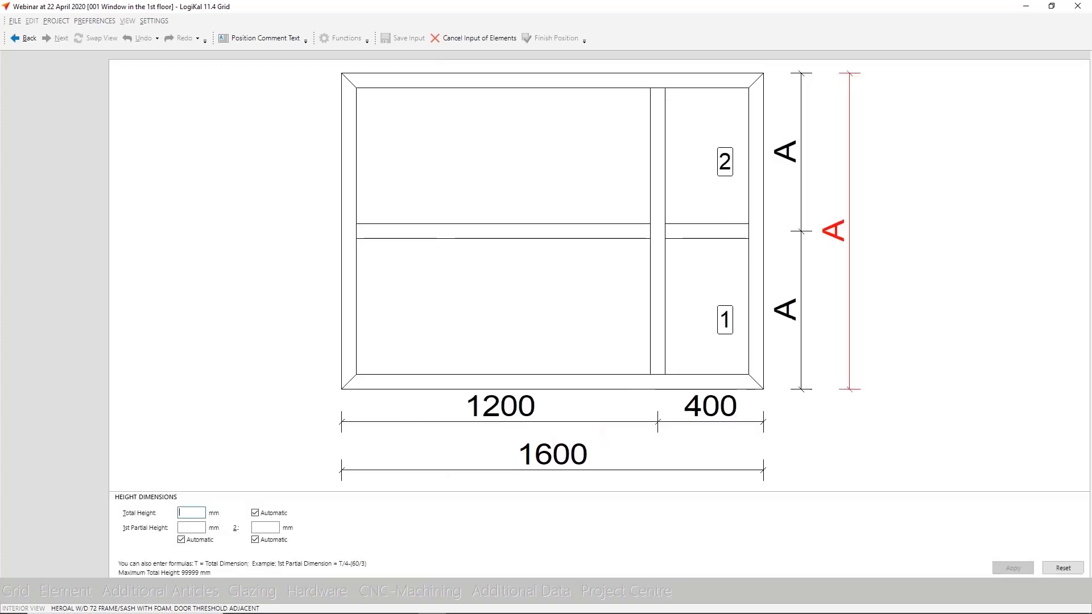
# Step: Set the grid's total height to 2000 mm and its first partial height to 400 mm
pyautogui.write('2000')
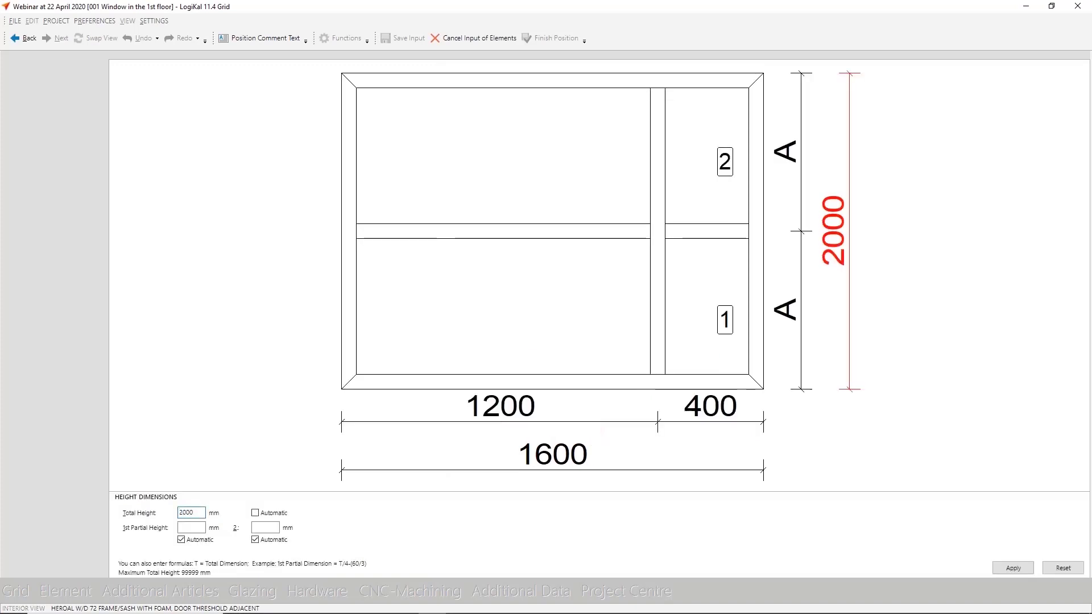
pyautogui.click(191, 527)
pyautogui.write('400')
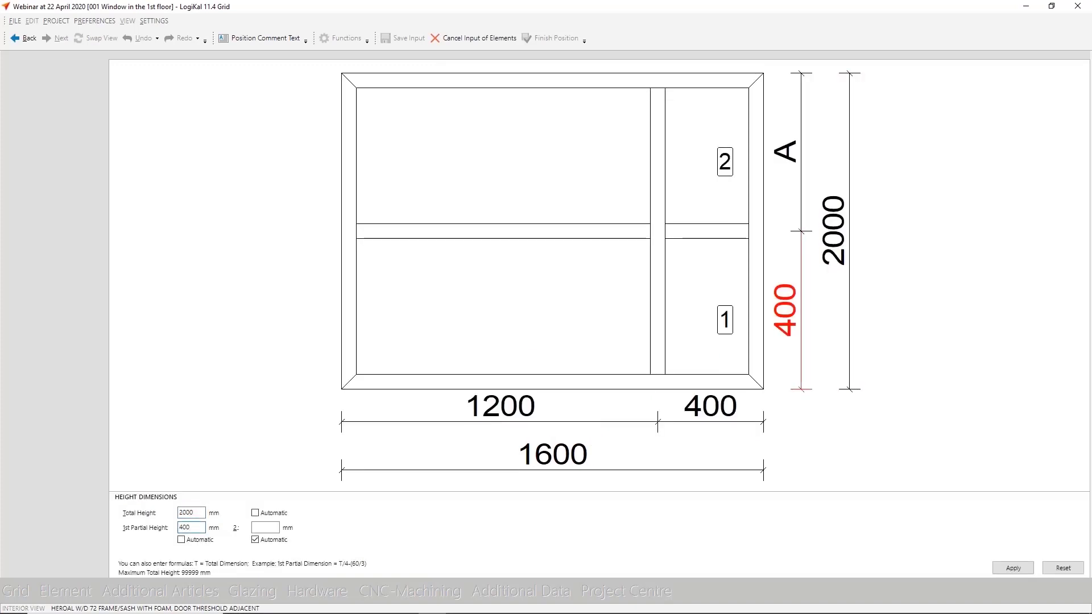
pyautogui.press('Return')
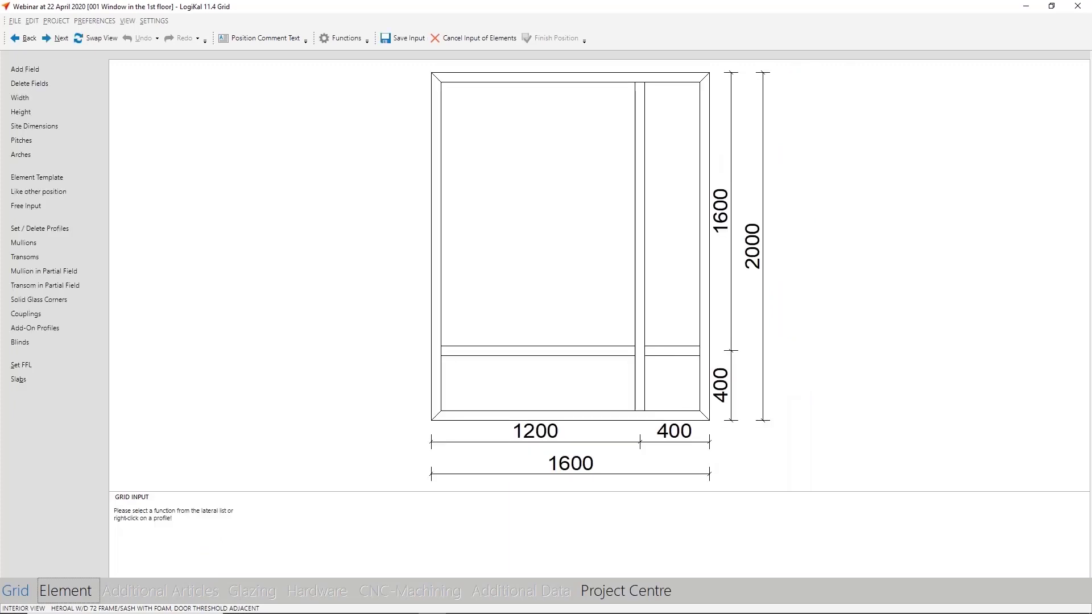
# Step: Insert fixed glazing from inside in the two lower fields and the narrow upper field, and a left-hinged turn-tilt window in the large field
pyautogui.click(65, 591)
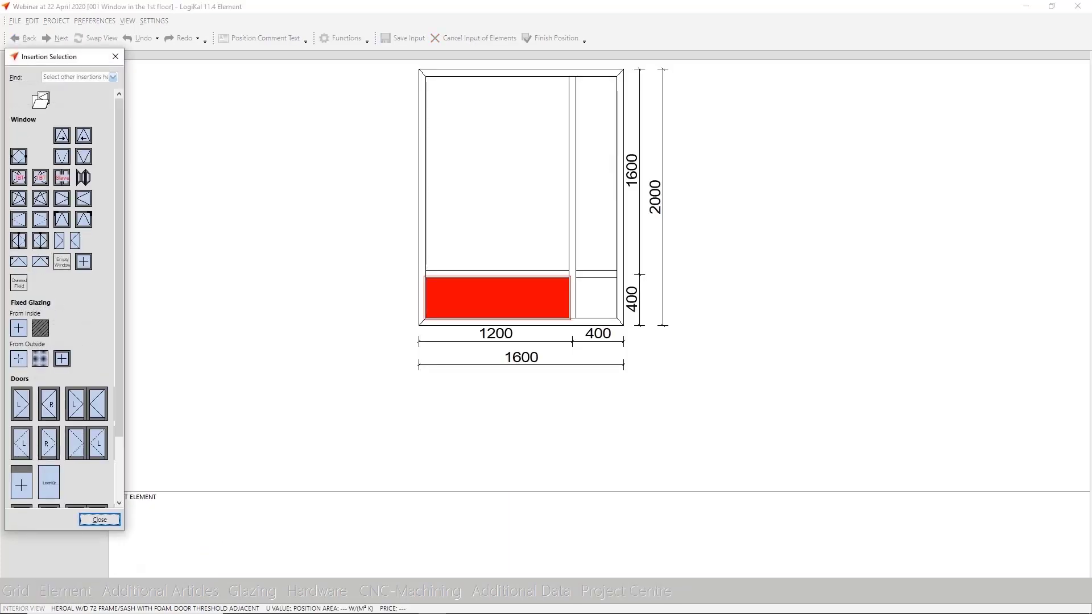
pyautogui.click(610, 288)
pyautogui.click(604, 261)
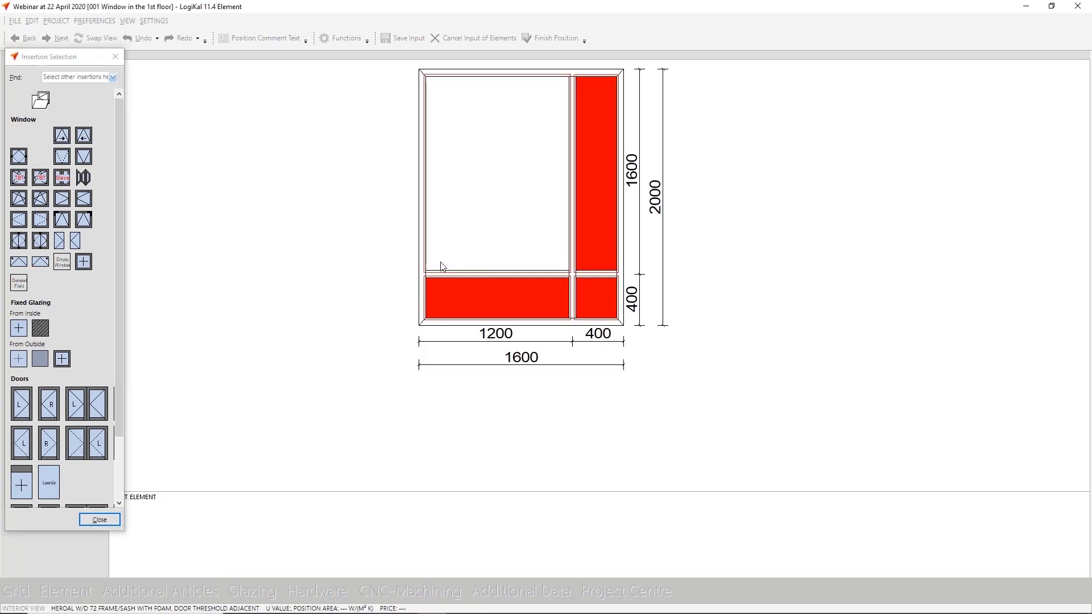
pyautogui.click(19, 328)
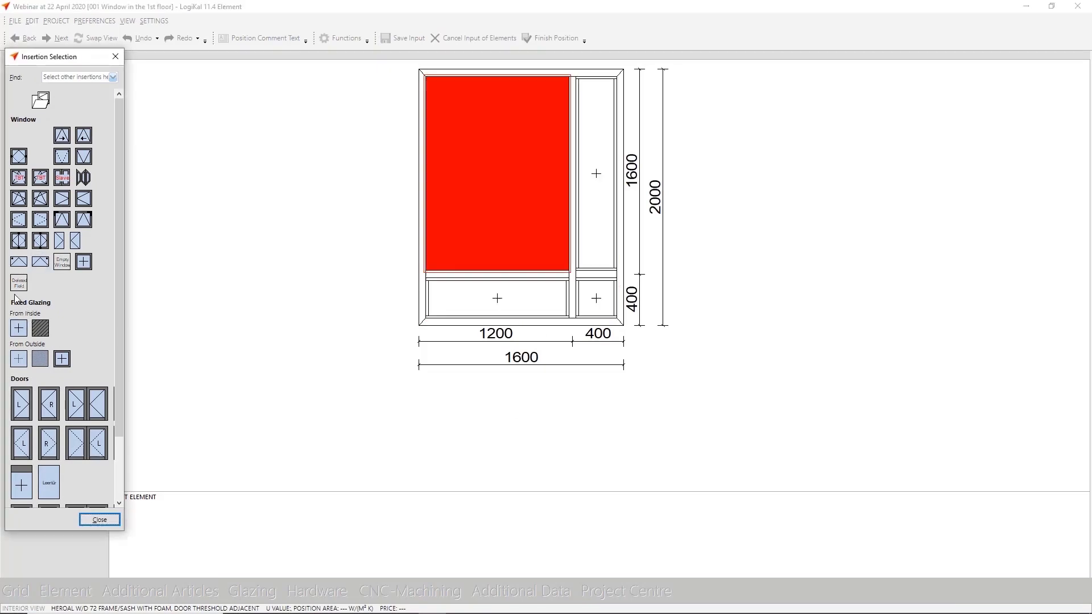
pyautogui.click(18, 199)
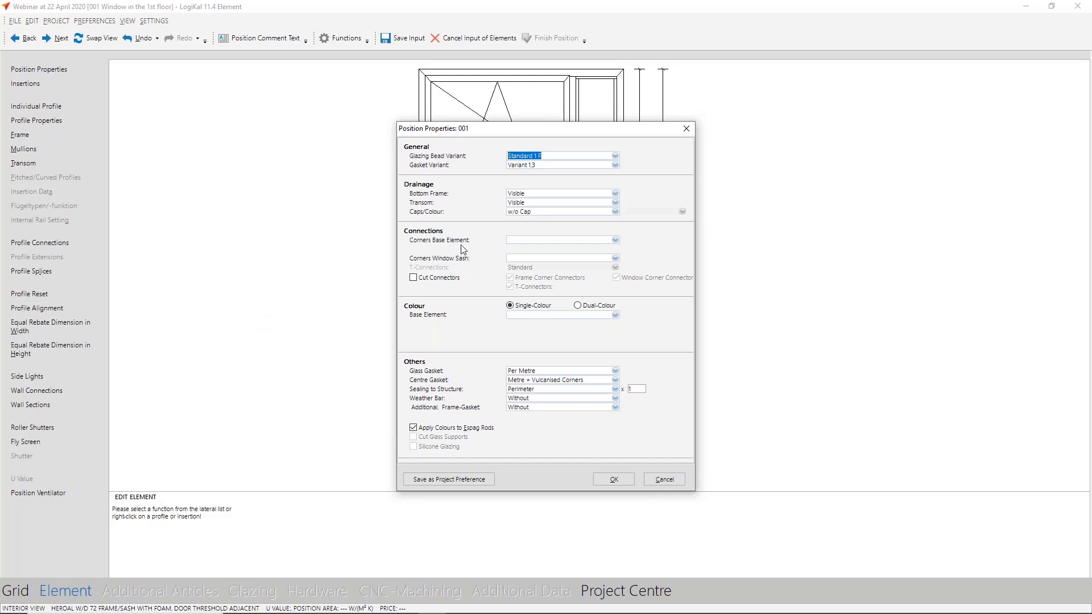
# Step: Set the corner connections of both the base element and the window sash to Nails in the position properties
pyautogui.click(519, 240)
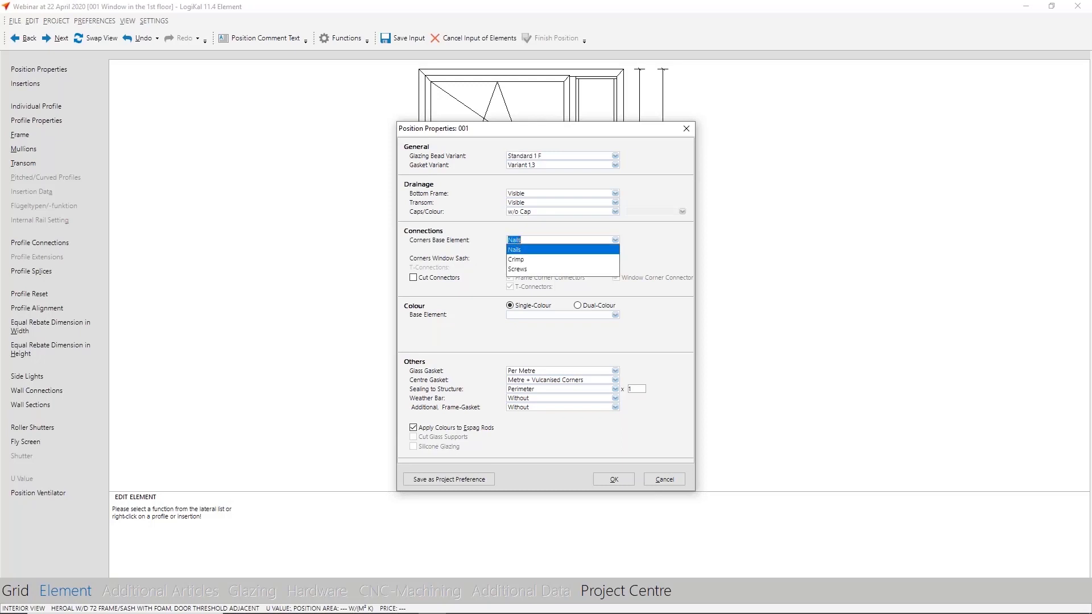
pyautogui.click(523, 252)
pyautogui.click(526, 259)
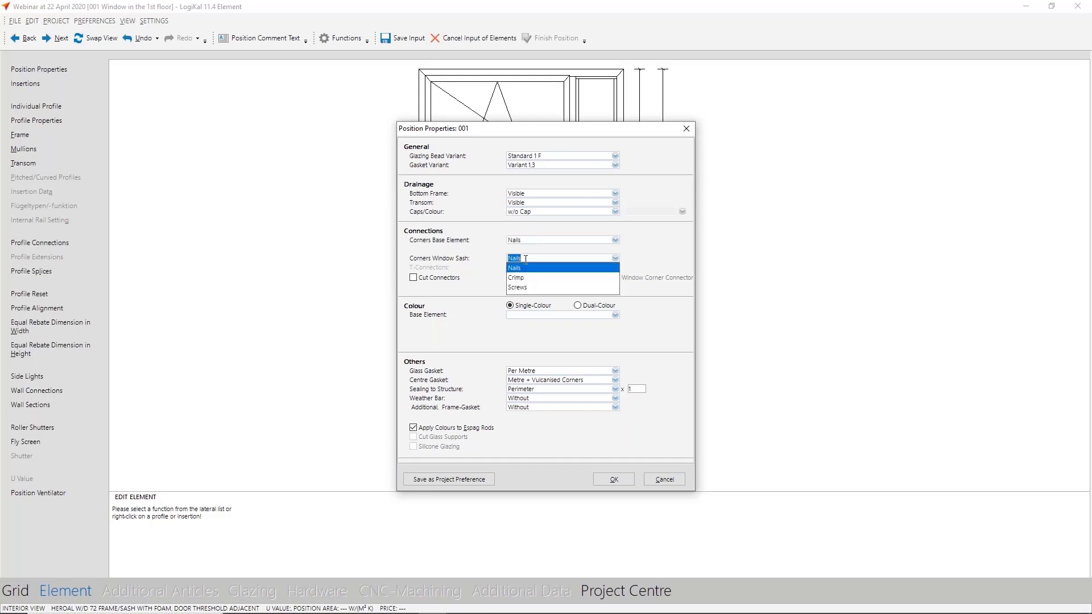
pyautogui.click(528, 268)
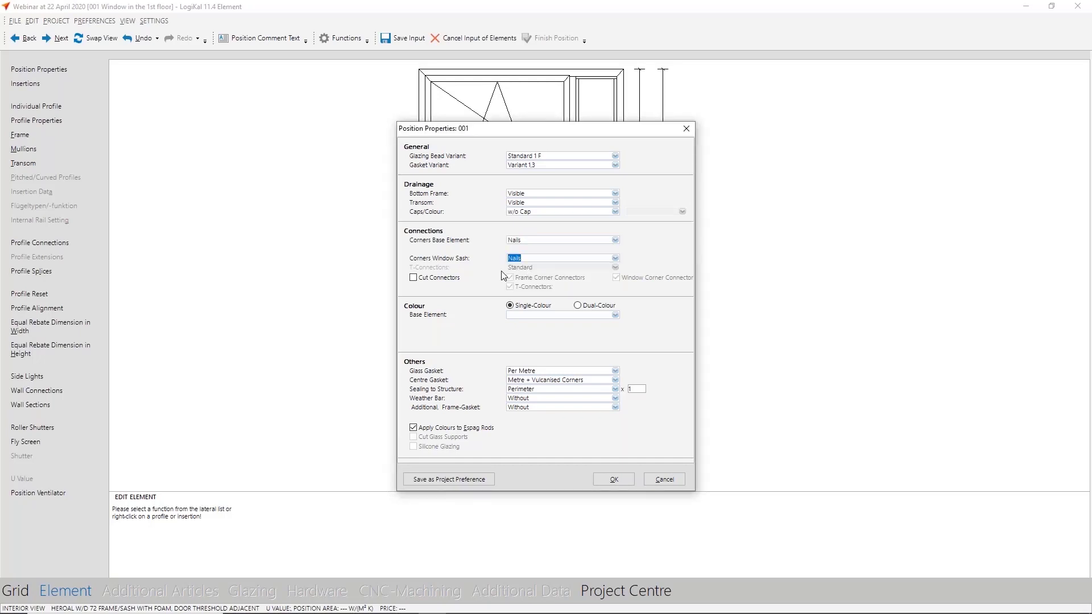
# Step: Assign the heroal colour 39 1021 RAL to the base element and apply the position properties
pyautogui.click(546, 314)
pyautogui.write('10')
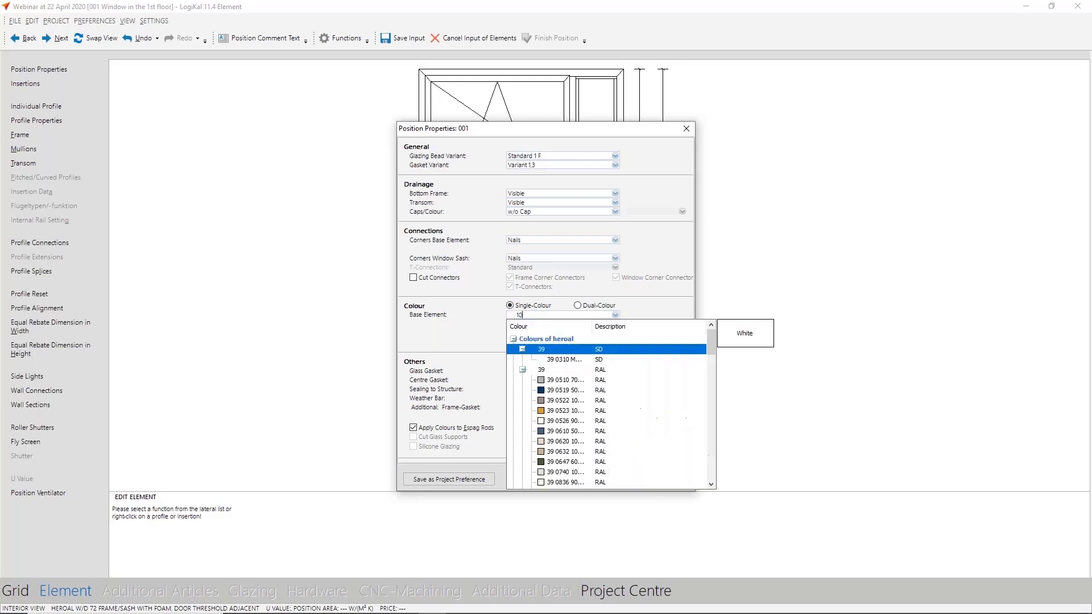
pyautogui.write('21')
pyautogui.click(570, 361)
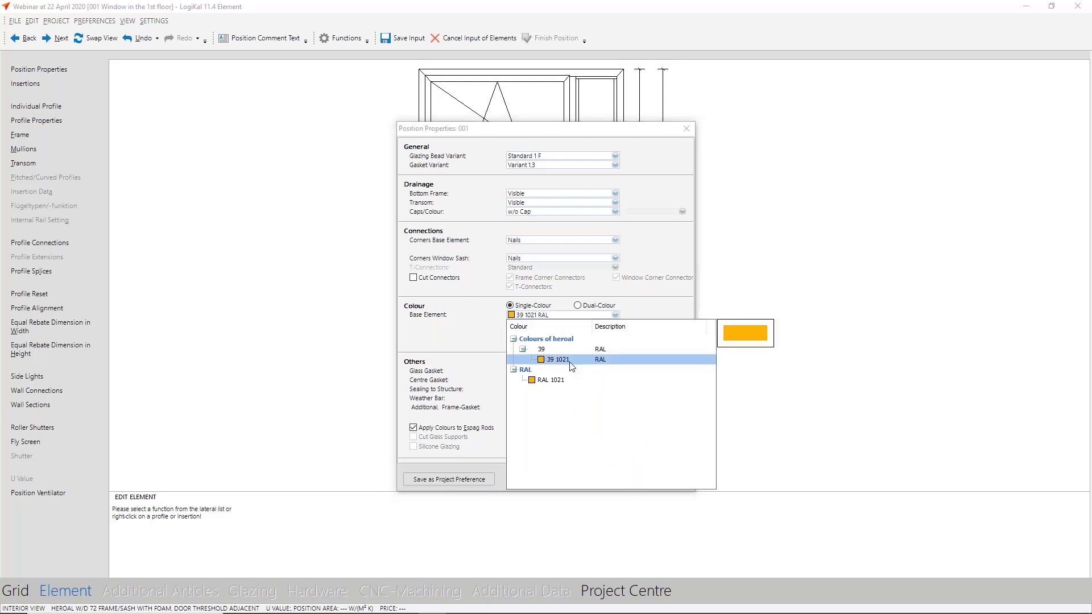
pyautogui.click(571, 361)
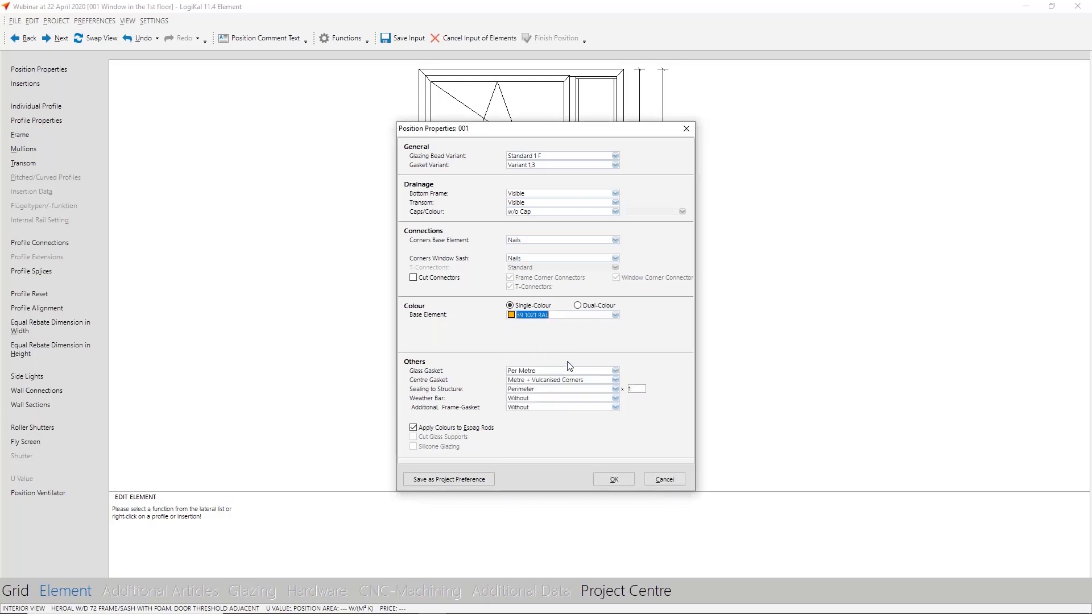
pyautogui.click(612, 479)
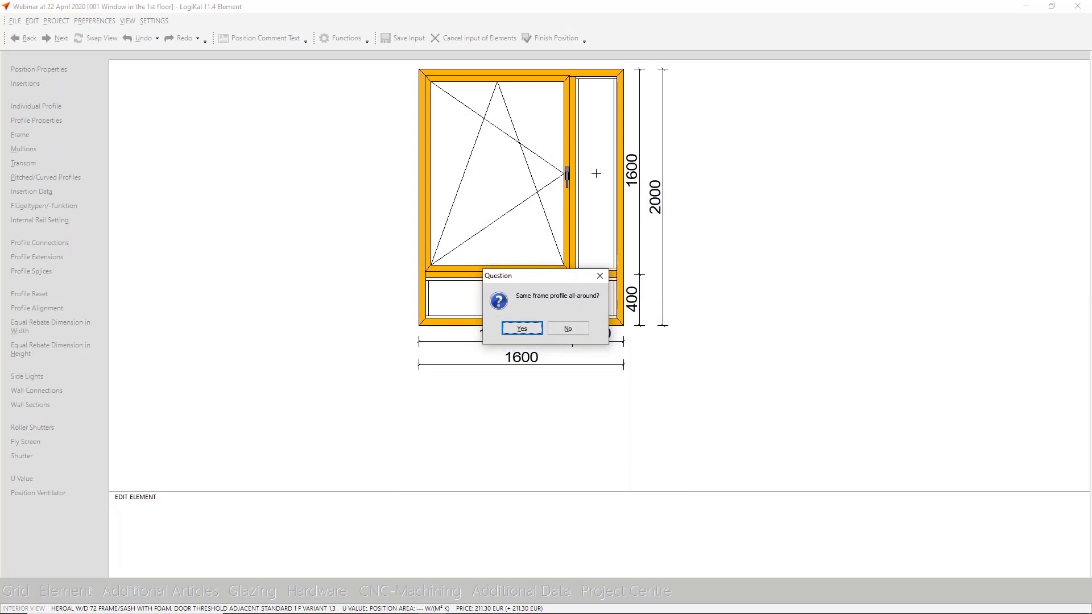
# Step: Use the same frame profile all around and assign 22022, Frame 72/60_w.PU
pyautogui.click(522, 330)
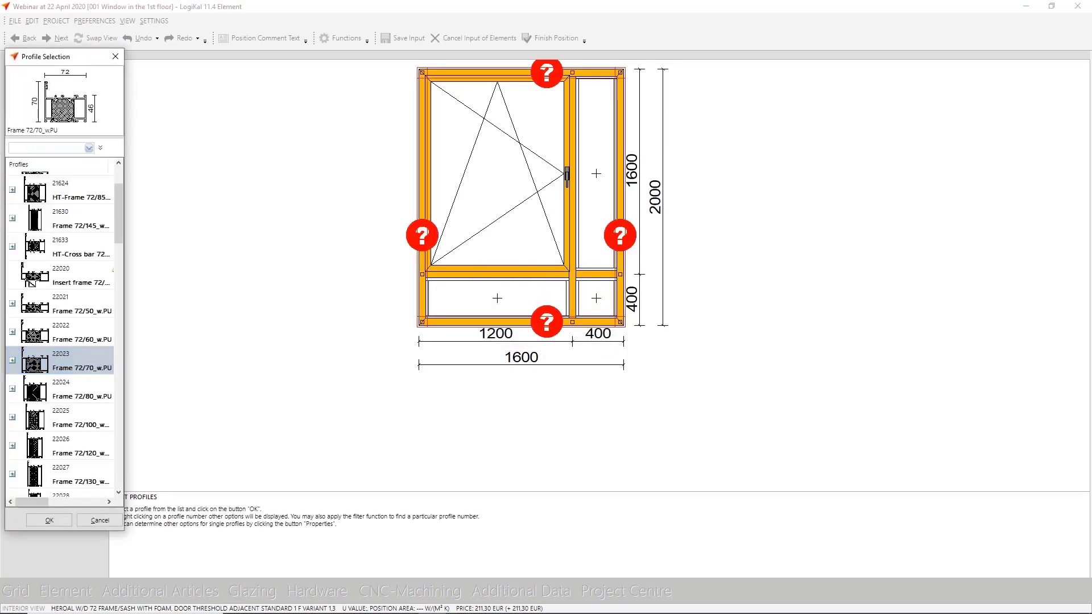
pyautogui.click(79, 333)
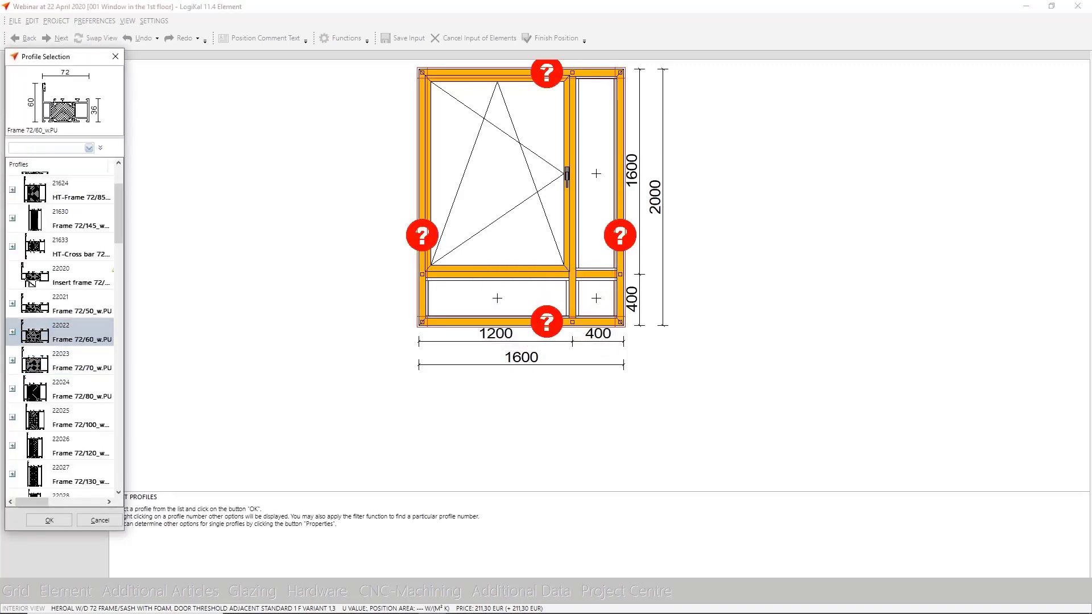
pyautogui.press('Return')
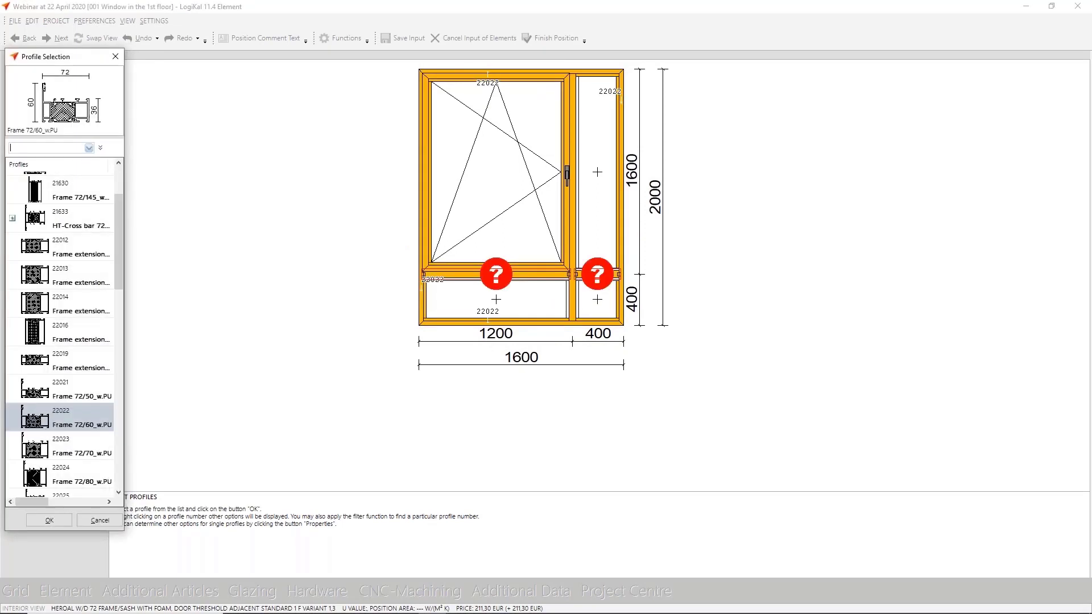
# Step: Assign cross bar profile 22033, Cross bar 72/94_w.PU, to the transoms and the mullion
pyautogui.press('Down')
pyautogui.press('Down')
pyautogui.press('Down')
pyautogui.press('Down')
pyautogui.press('Down')
pyautogui.press('Down')
pyautogui.press('Down')
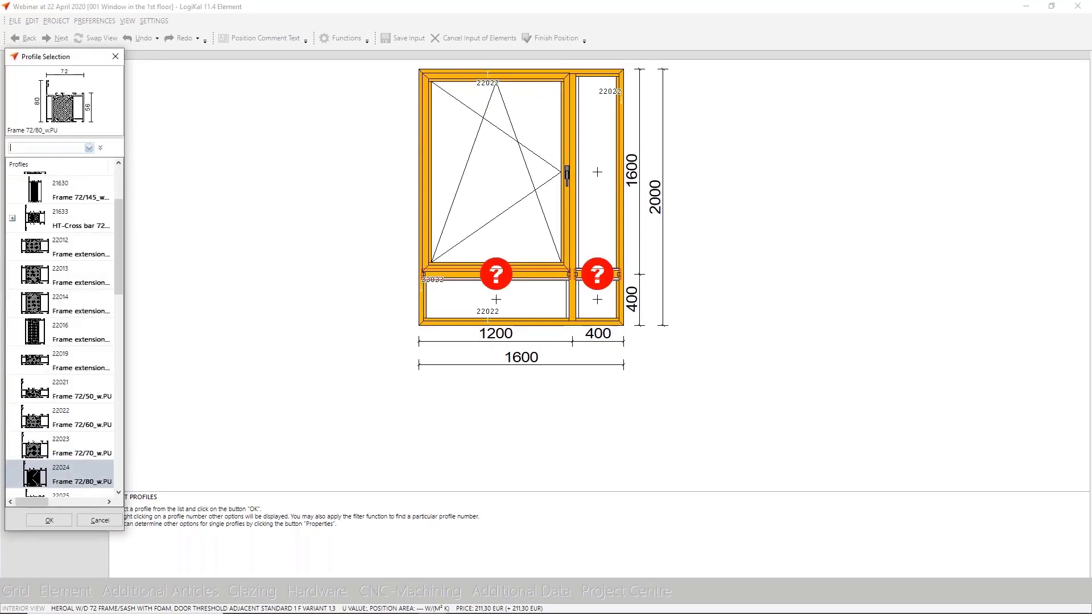
pyautogui.press('Down')
pyautogui.press('Down')
pyautogui.press('Down')
pyautogui.press('Down')
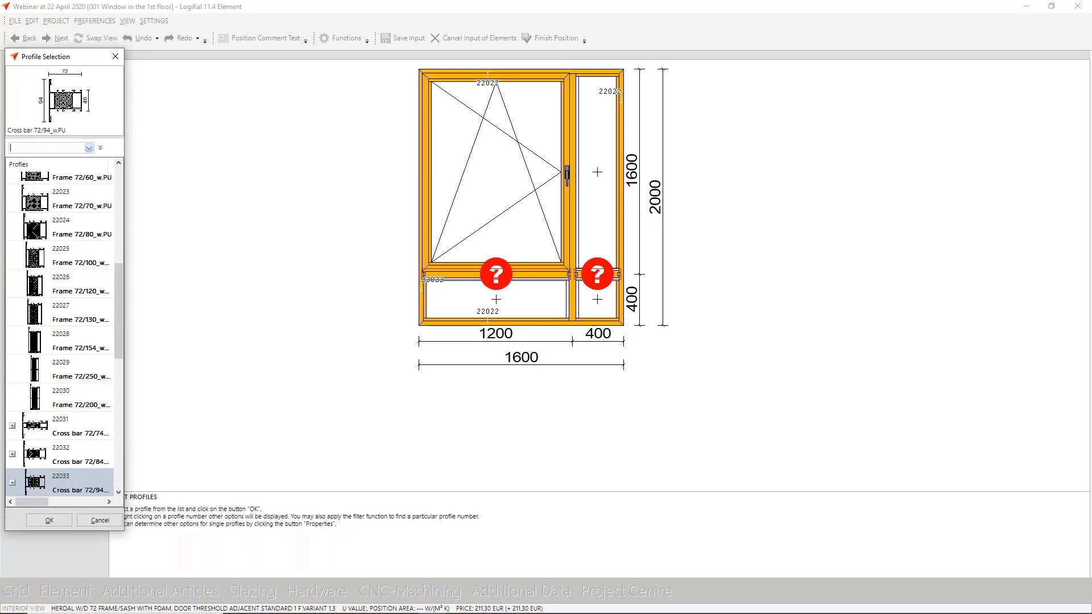
pyautogui.press('Return')
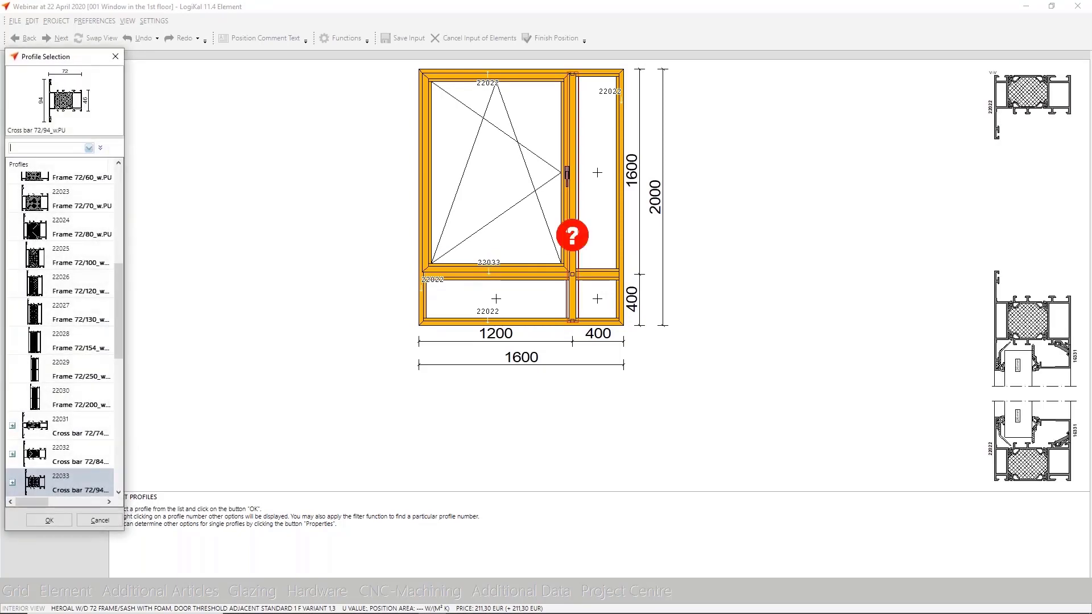
pyautogui.press('Return')
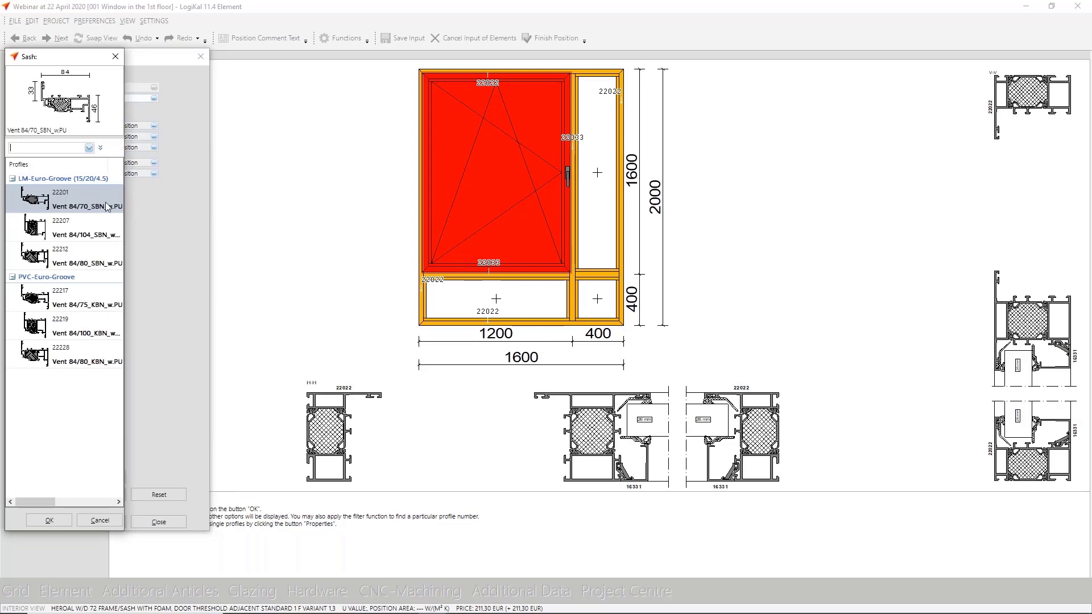
# Step: Assign sash profile 22201, Vent 84/70_SBN_w.PU, to the turn-tilt window and finish its insertion data
pyautogui.click(48, 521)
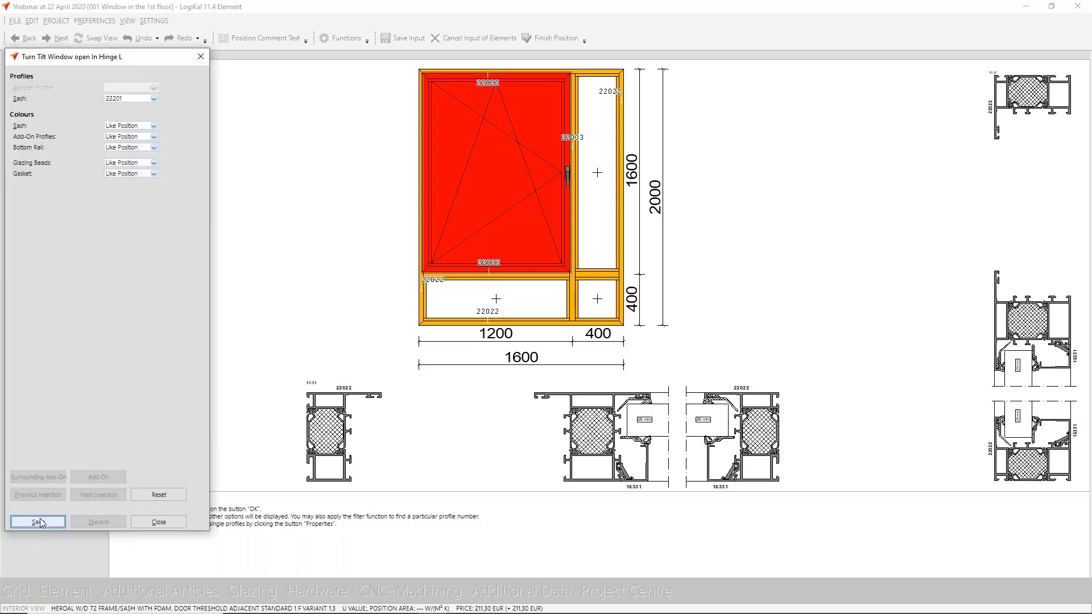
pyautogui.click(143, 522)
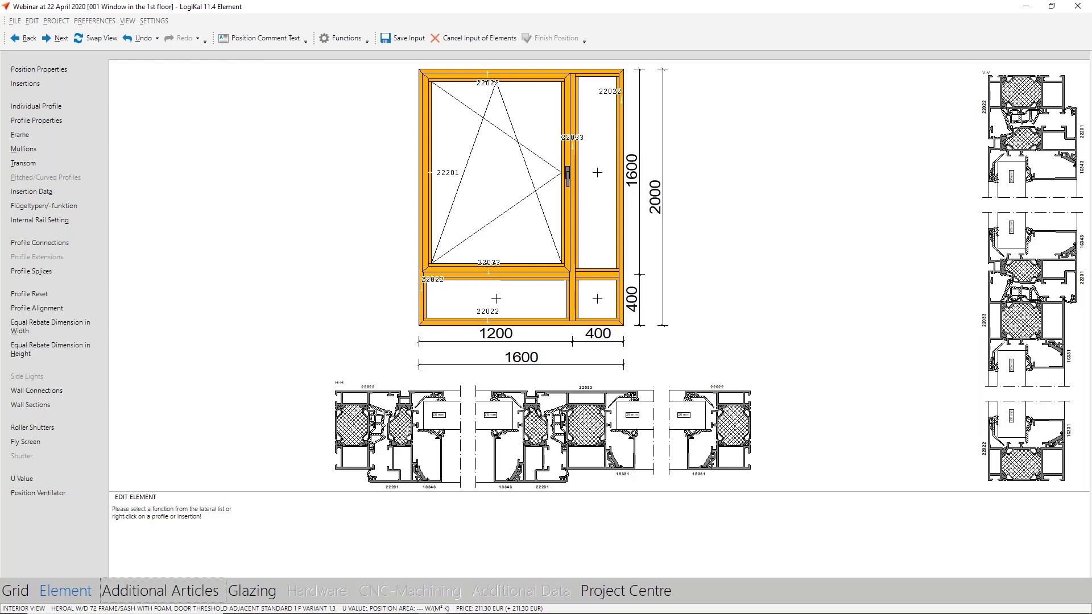
# Step: Add a wall connection with base profile 8108-1.1 to the bottom of the window frame
pyautogui.rightClick(518, 333)
pyautogui.moveTo(546, 414)
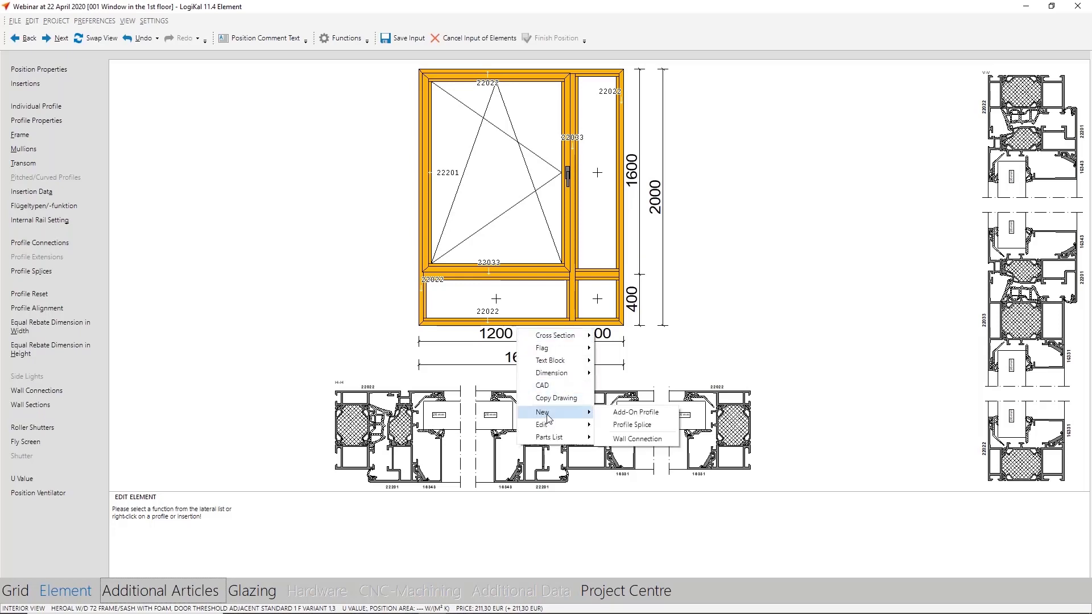
pyautogui.click(638, 439)
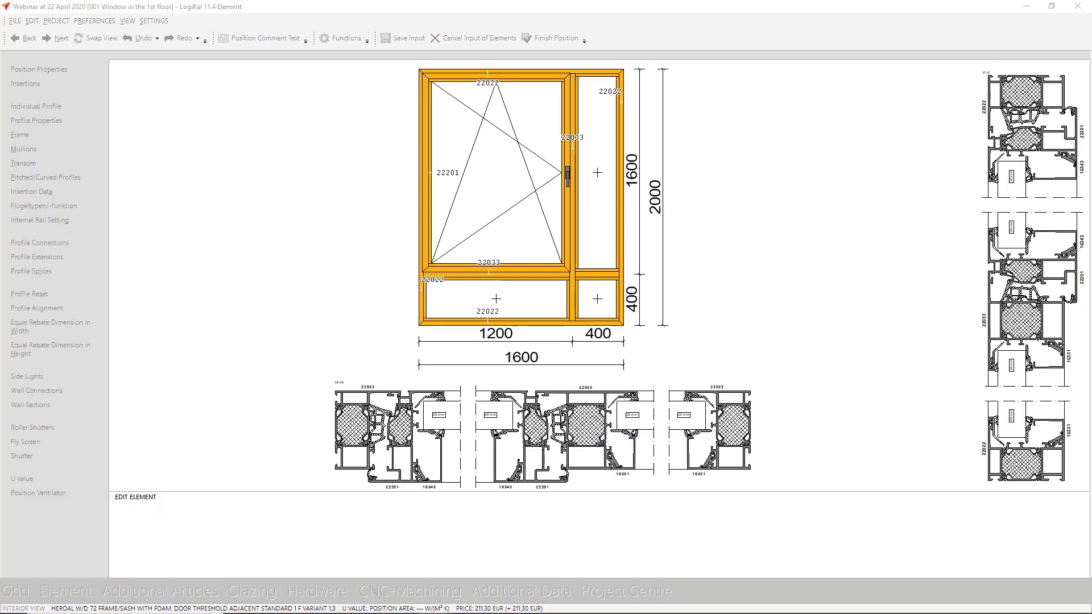
pyautogui.click(432, 188)
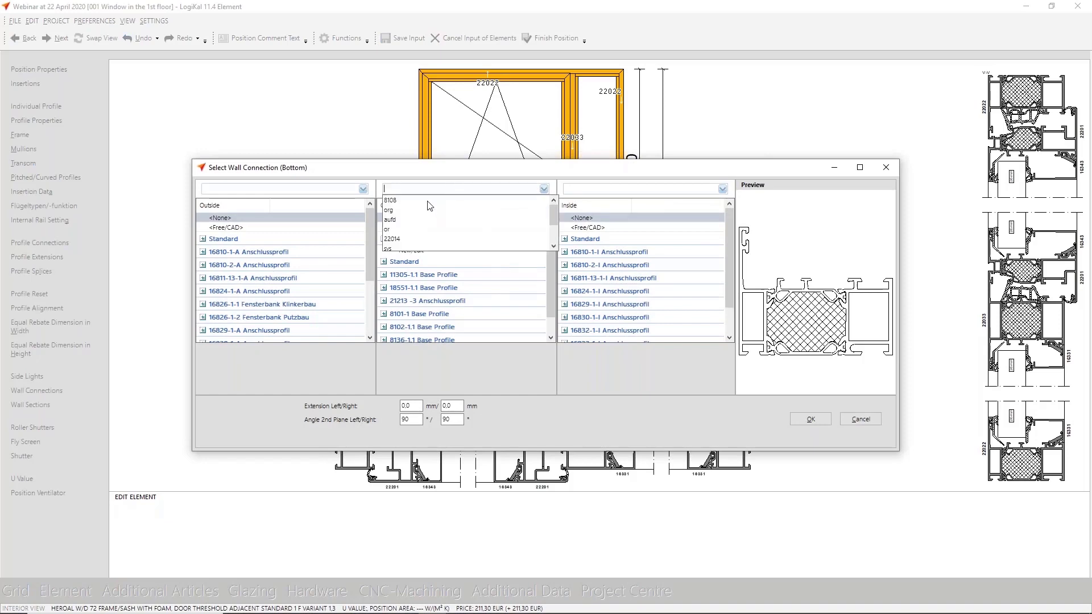
pyautogui.click(427, 201)
pyautogui.doubleClick(414, 227)
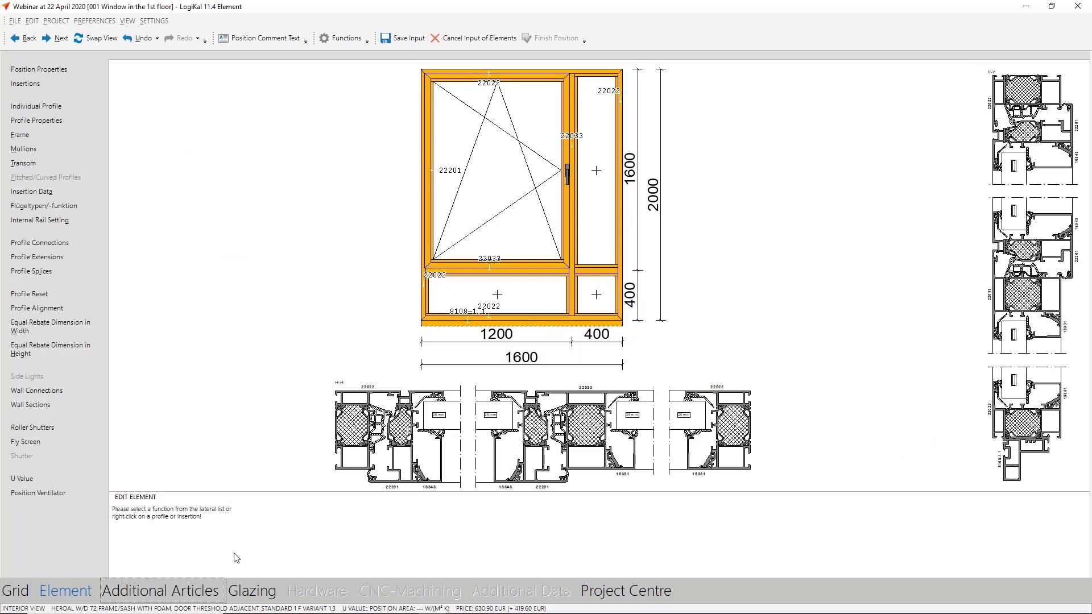
# Step: Glaze all fields with Insulating Glass Unit, Wärmeschutz 1,0 at a filling thickness of 24 mm
pyautogui.click(253, 591)
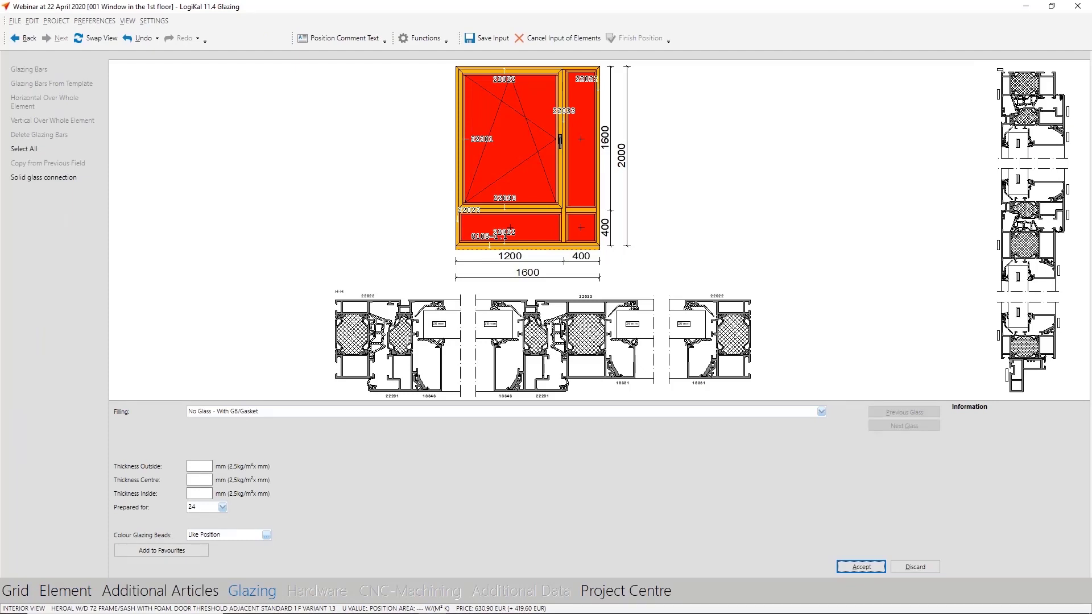
pyautogui.click(241, 412)
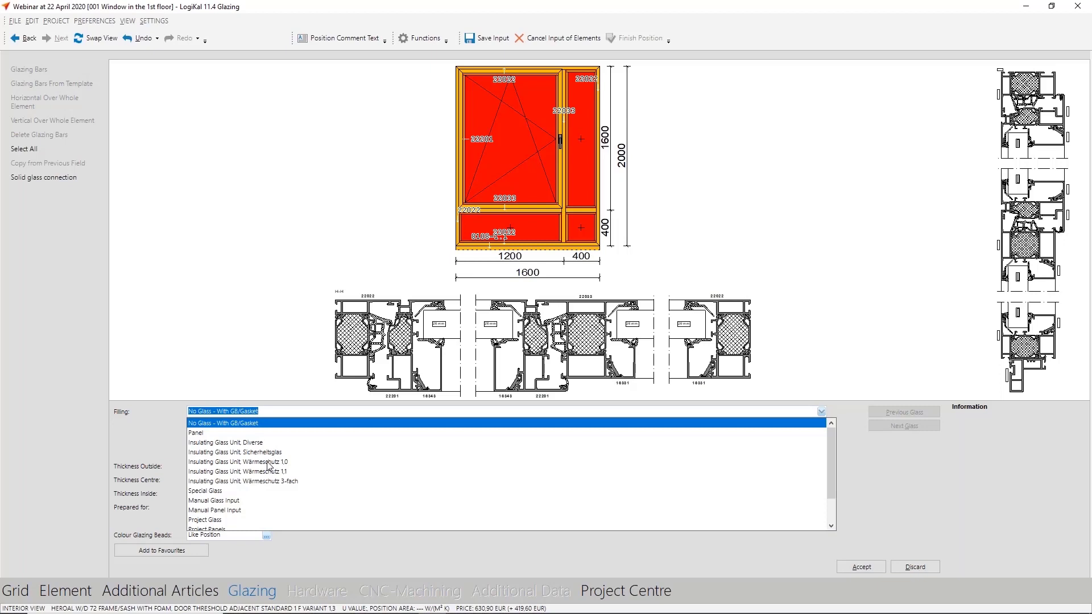
pyautogui.click(269, 461)
pyautogui.click(250, 458)
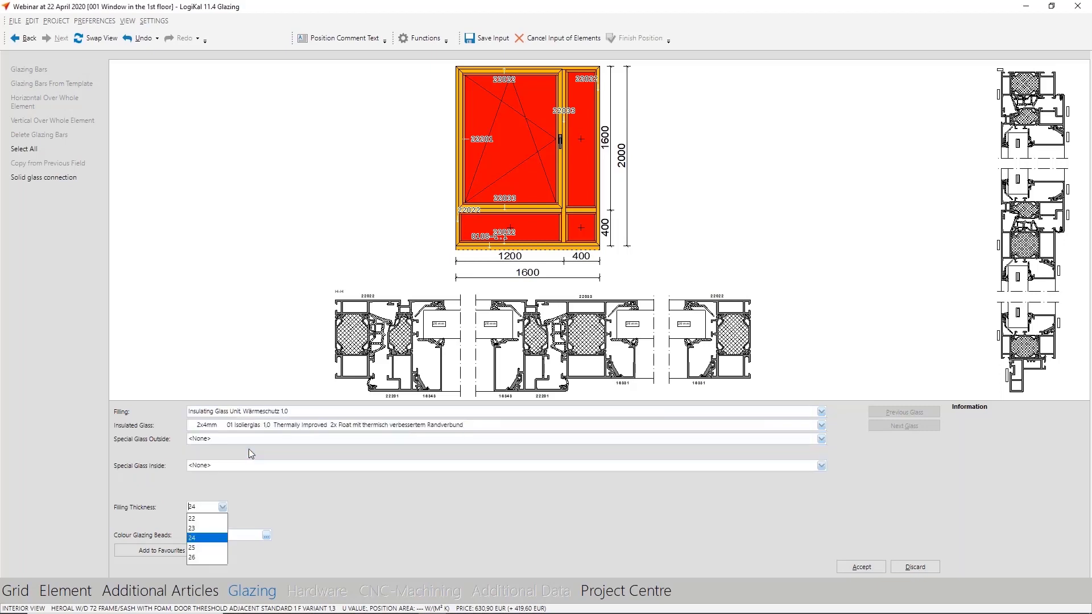
pyautogui.click(212, 538)
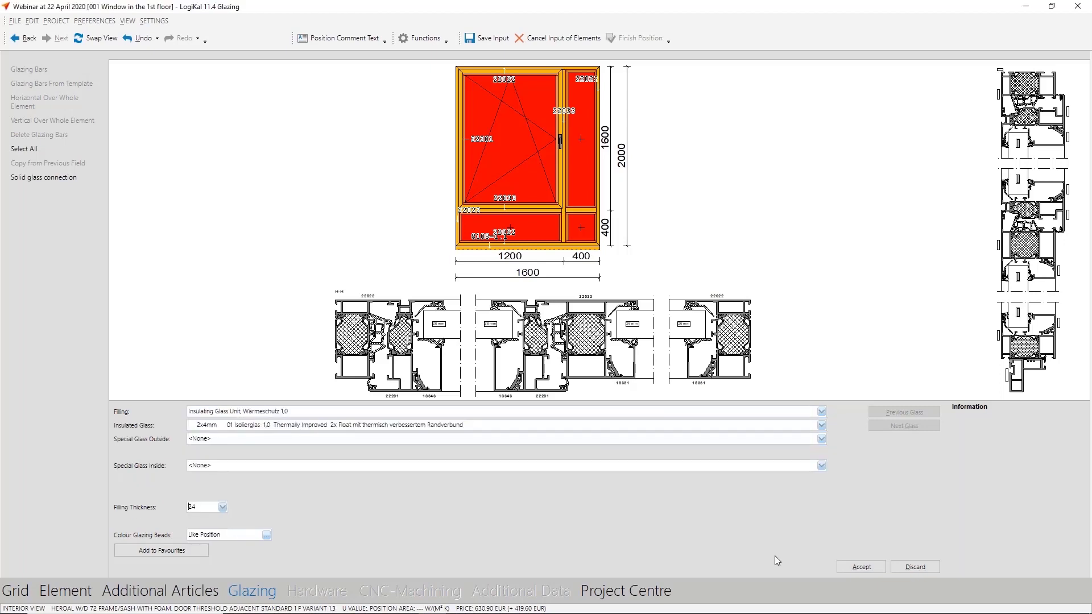
pyautogui.click(882, 570)
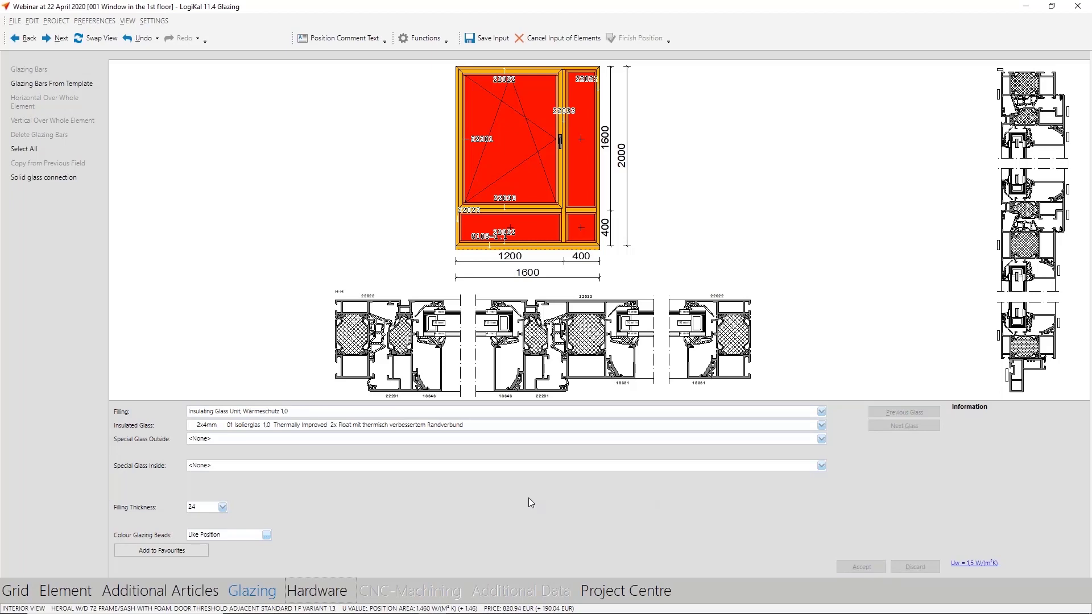
# Step: Configure the turn-tilt window hardware without a saved configuration, using WF 100 and the SI-Line handle in colour 18, silber (grau)
pyautogui.click(316, 591)
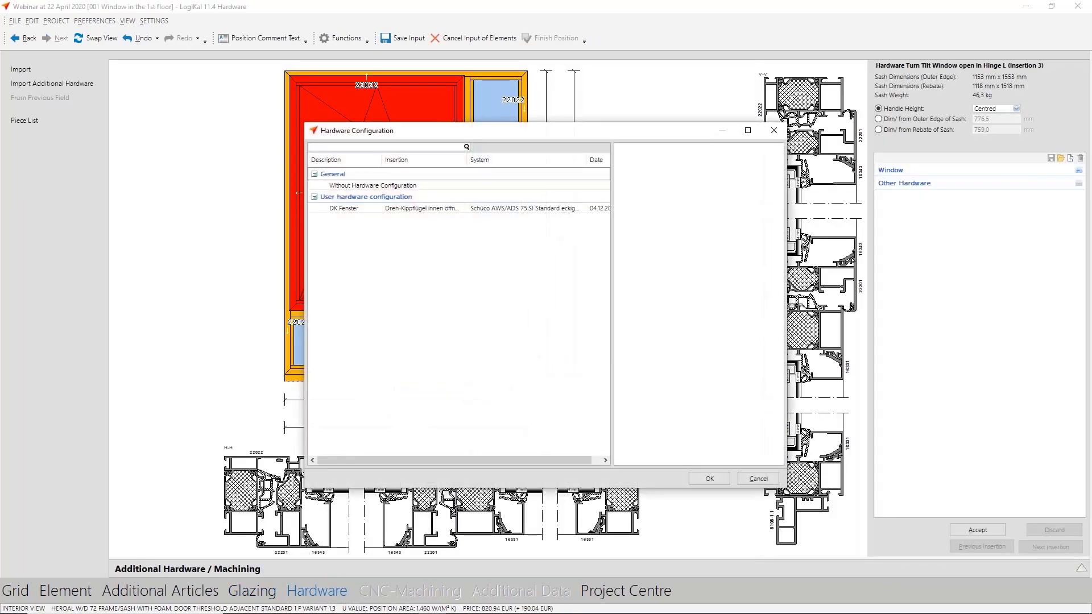
pyautogui.doubleClick(409, 185)
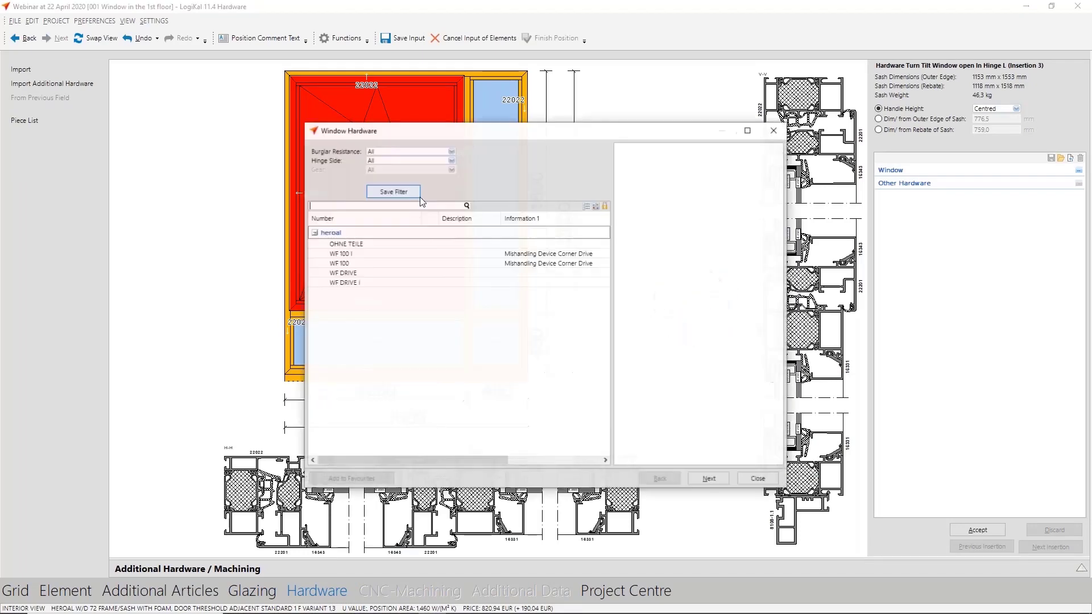
pyautogui.doubleClick(351, 264)
pyautogui.click(356, 186)
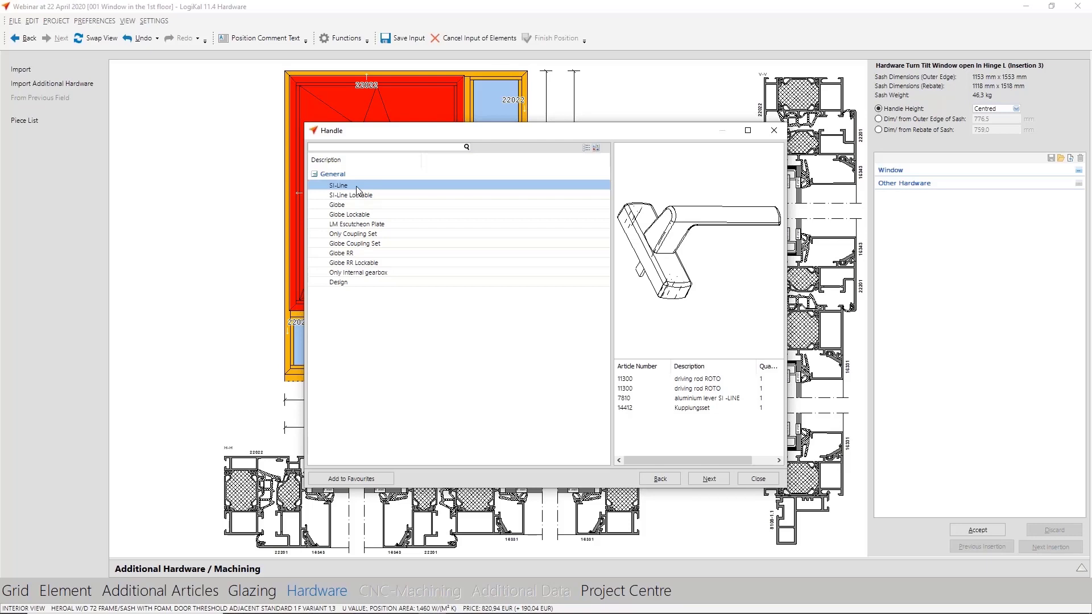
pyautogui.doubleClick(356, 186)
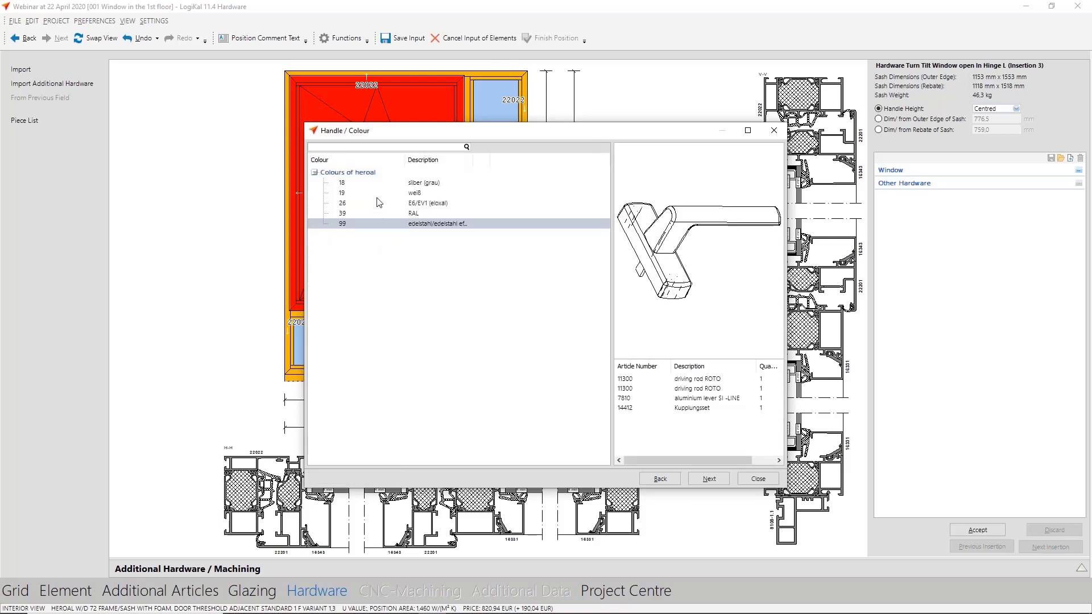
pyautogui.click(378, 184)
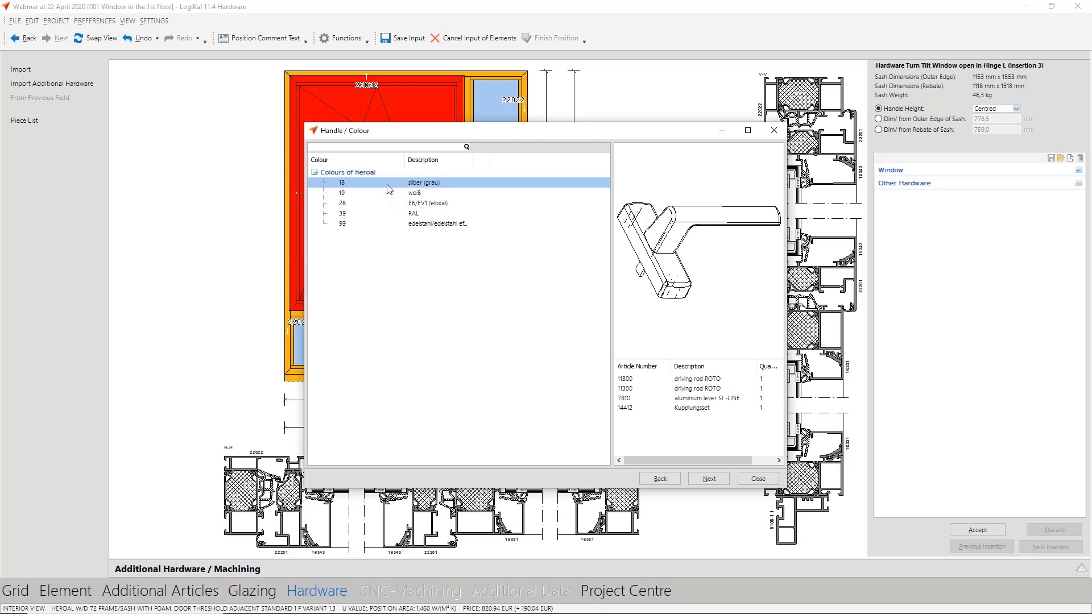
pyautogui.doubleClick(387, 184)
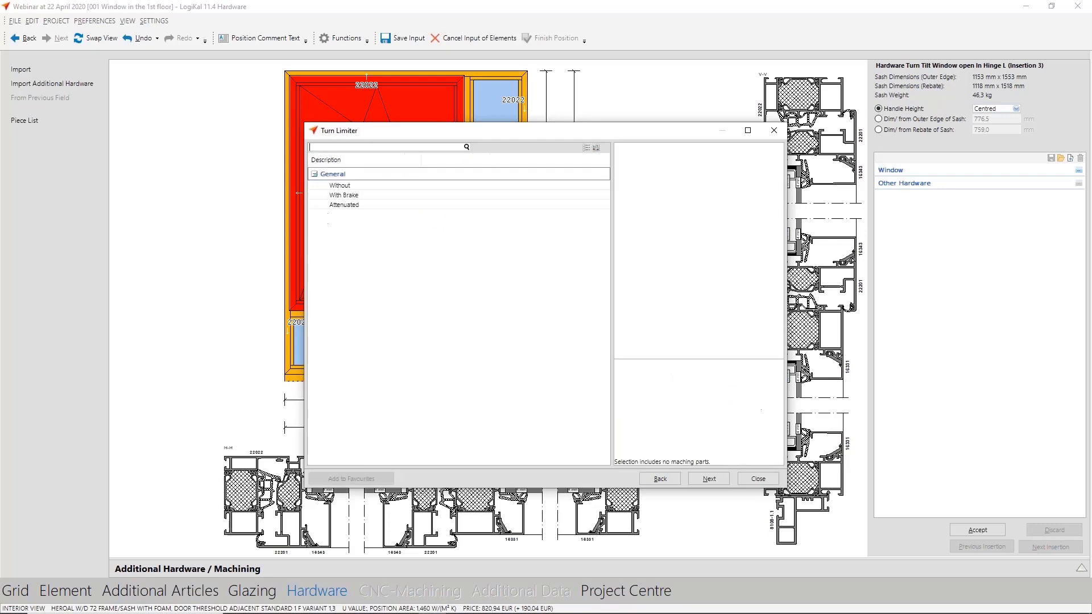
# Step: Choose Without for turn limiter, anti-turn lock, spring catch, magnetic switch and ventilation, select Set packing in weiß, and finish the position
pyautogui.doubleClick(387, 188)
pyautogui.doubleClick(389, 195)
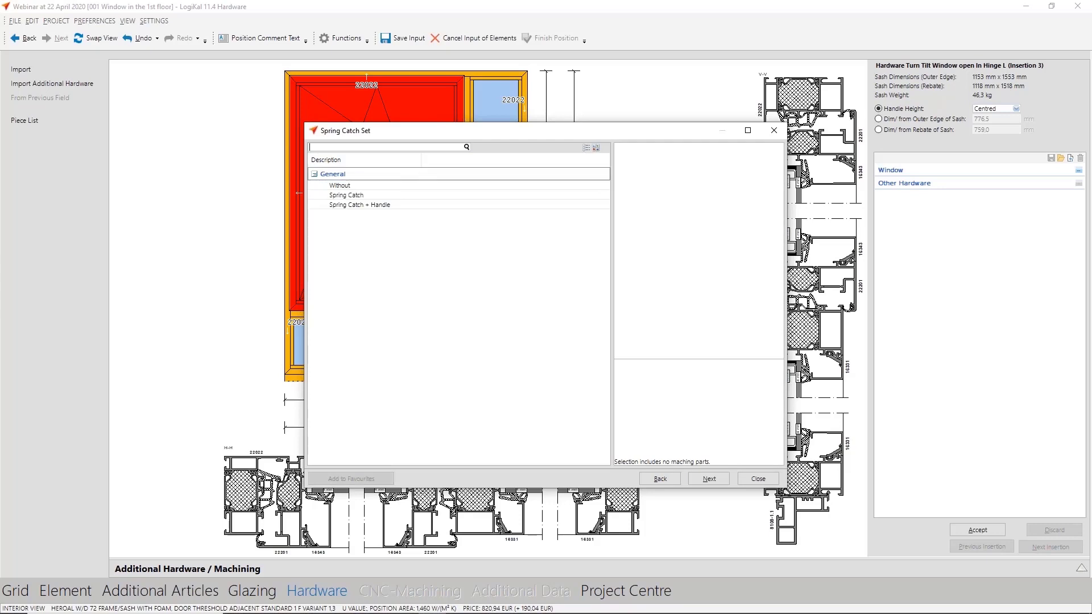
pyautogui.doubleClick(389, 196)
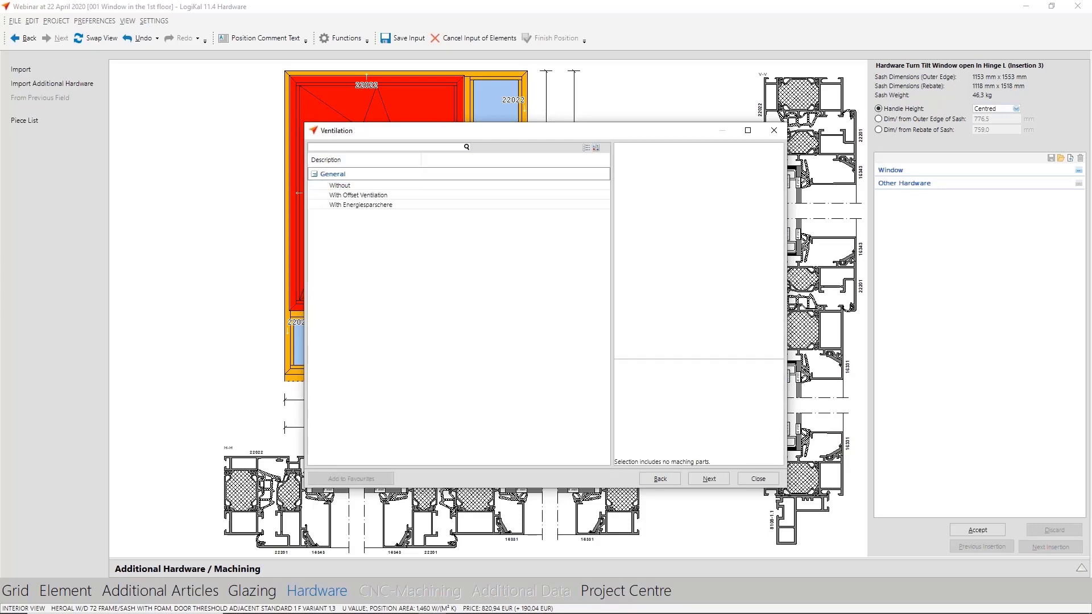
pyautogui.doubleClick(389, 186)
pyautogui.doubleClick(389, 185)
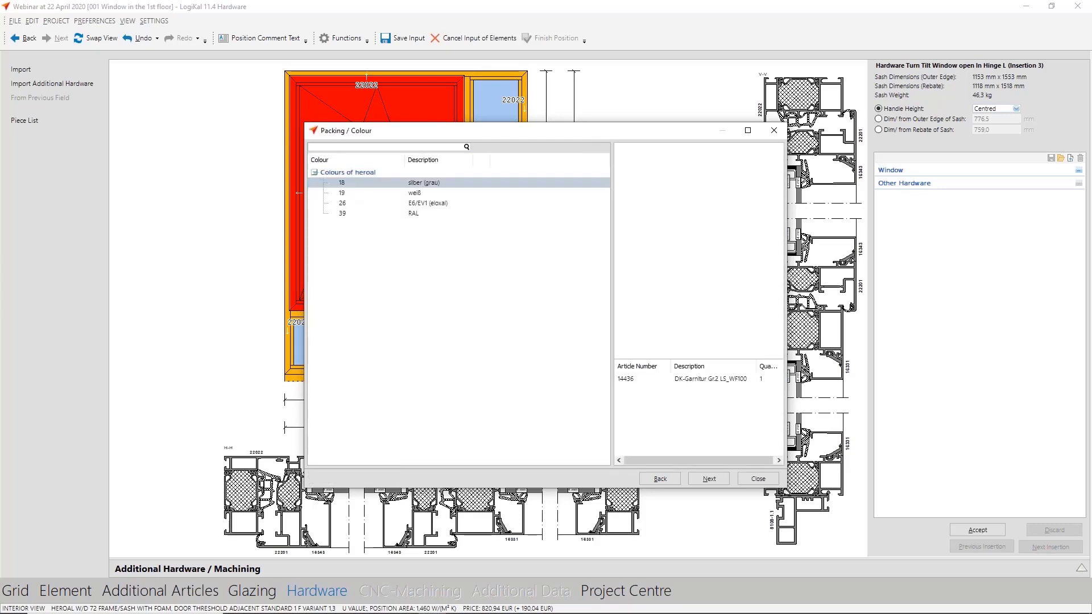
pyautogui.doubleClick(392, 195)
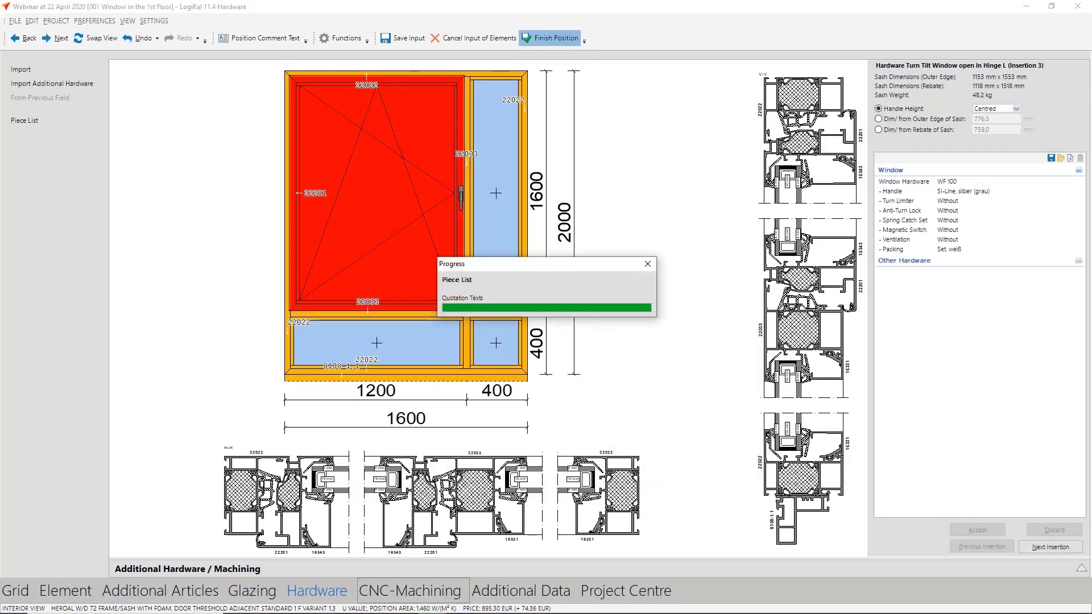
pyautogui.click(550, 38)
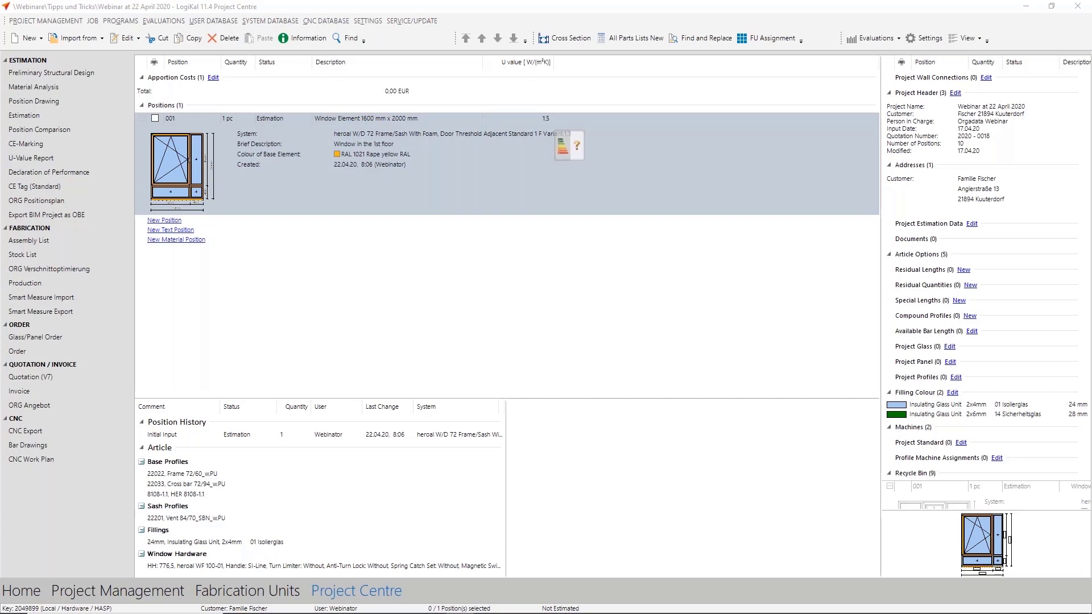
# Step: Switch to the Alarm & Uhr stopwatch to check the elapsed time, and close it
pyautogui.hotkey('alt', 'Tab')
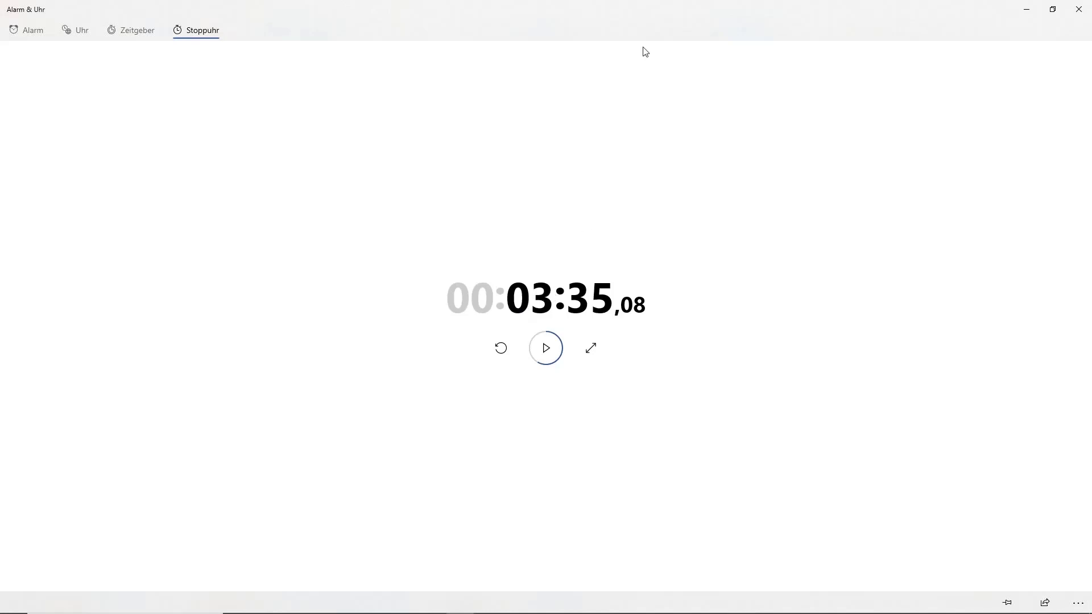
pyautogui.doubleClick(651, 10)
pyautogui.hotkey('alt', 'F4')
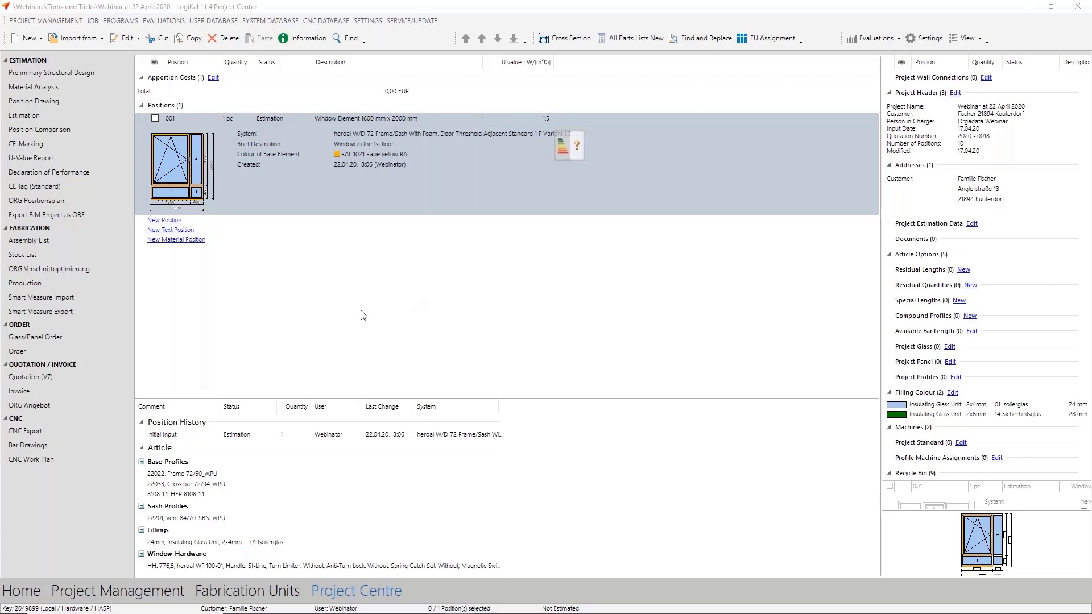
# Step: Enable a standard system for input of elements in the project's Other preferences and set it to heroal W/D 72
pyautogui.click(92, 21)
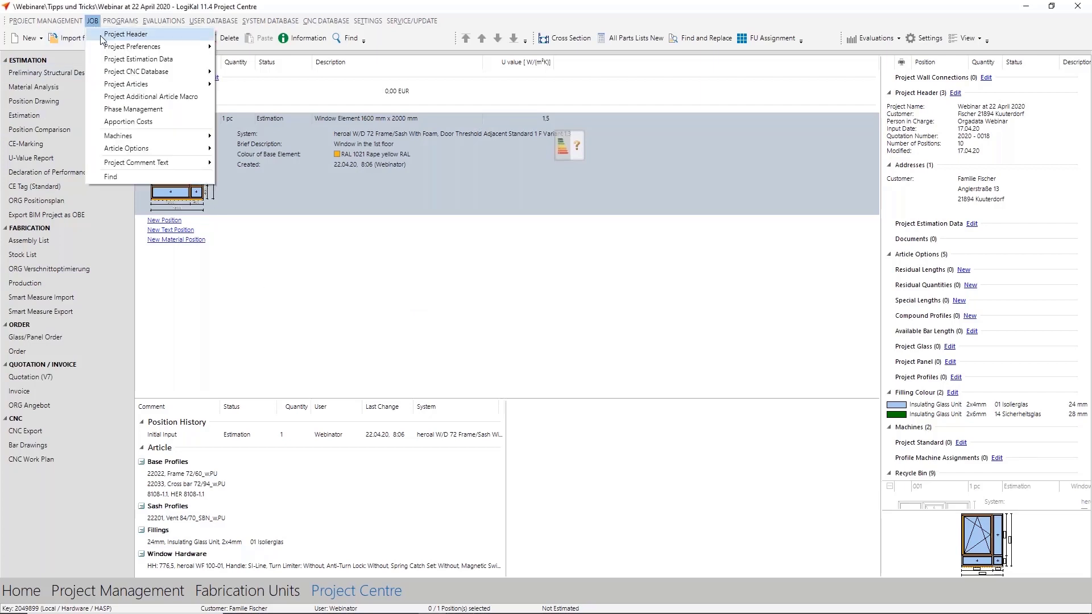
pyautogui.moveTo(145, 47)
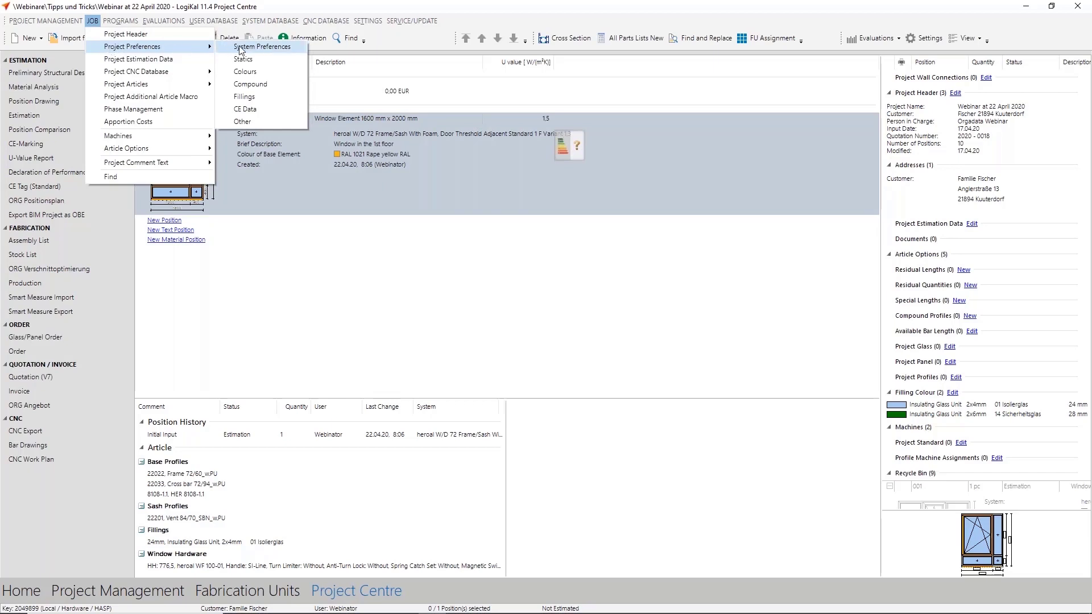
pyautogui.click(243, 122)
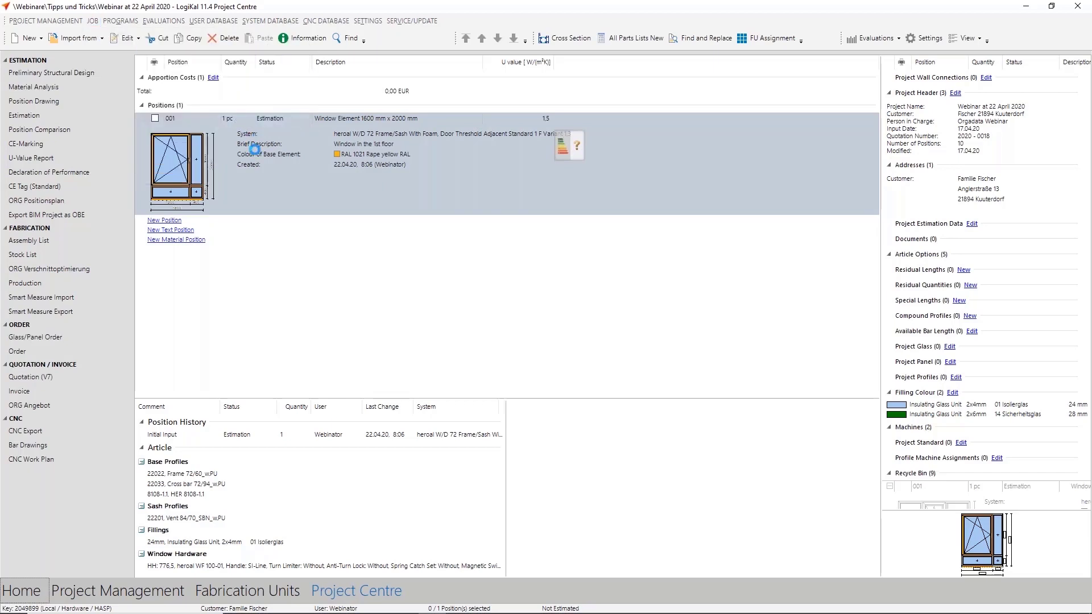
pyautogui.click(358, 117)
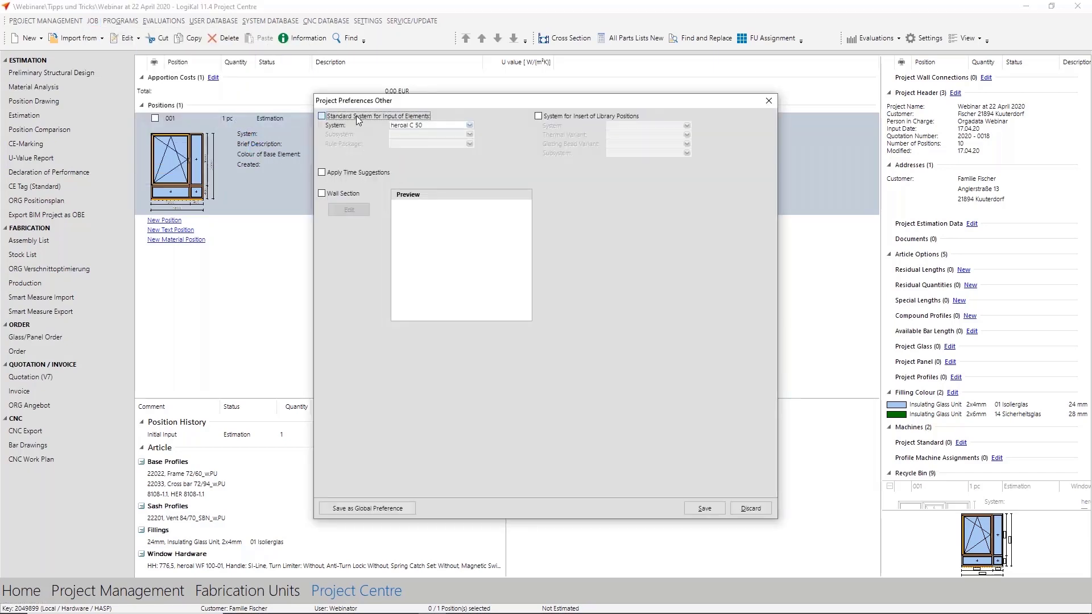
pyautogui.click(469, 125)
pyautogui.press('Down')
pyautogui.press('Down')
pyautogui.press('Down')
pyautogui.press('Down')
pyautogui.press('Down')
pyautogui.press('Down')
pyautogui.press('Down')
pyautogui.press('Down')
pyautogui.press('Down')
pyautogui.press('Down')
pyautogui.press('Down')
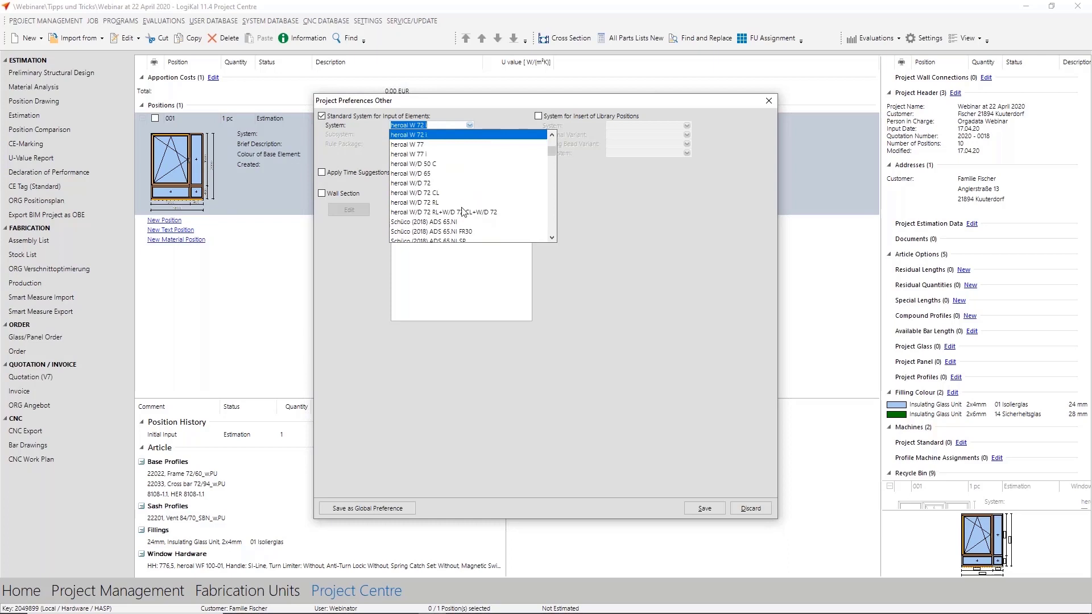
pyautogui.scroll(-2, 427, 188)
pyautogui.click(427, 186)
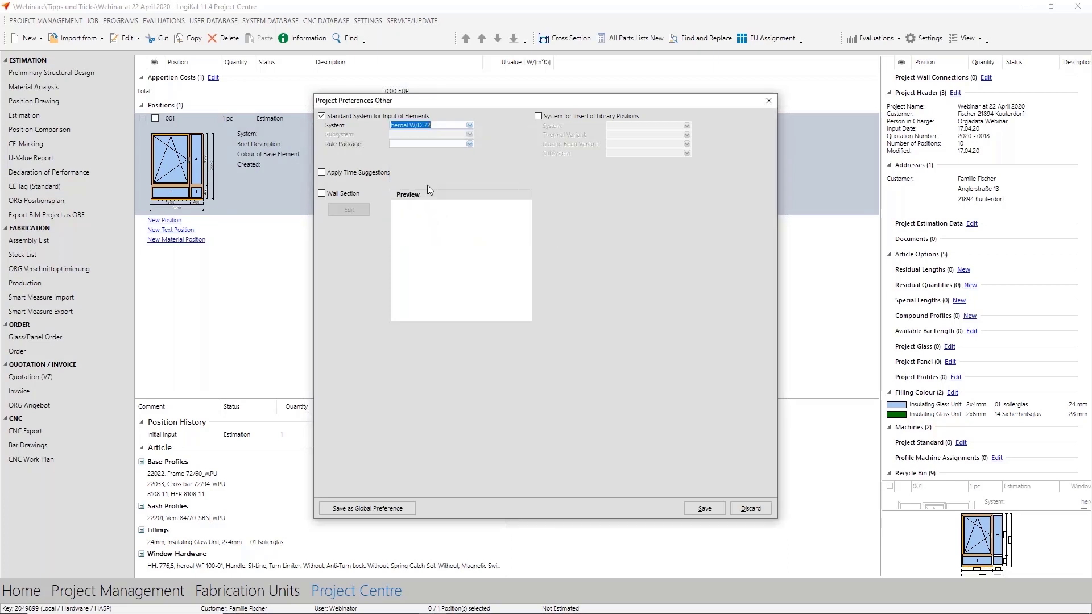
# Step: Set the standard rule package to Frame/Sash With Foam, Door Threshold Adjacent and save the project preferences
pyautogui.click(426, 143)
pyautogui.click(424, 157)
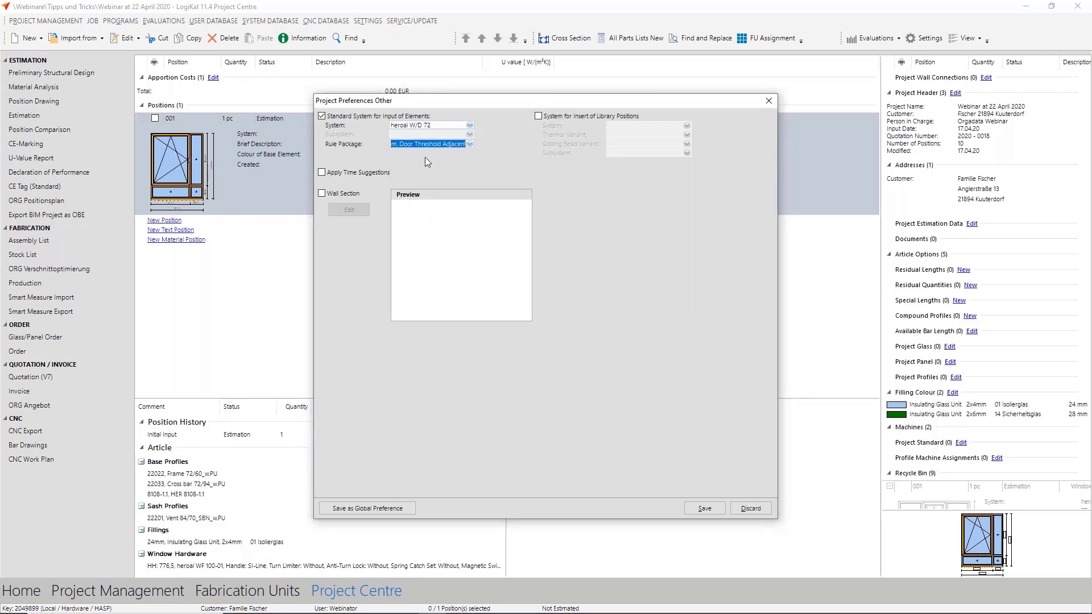
pyautogui.click(705, 508)
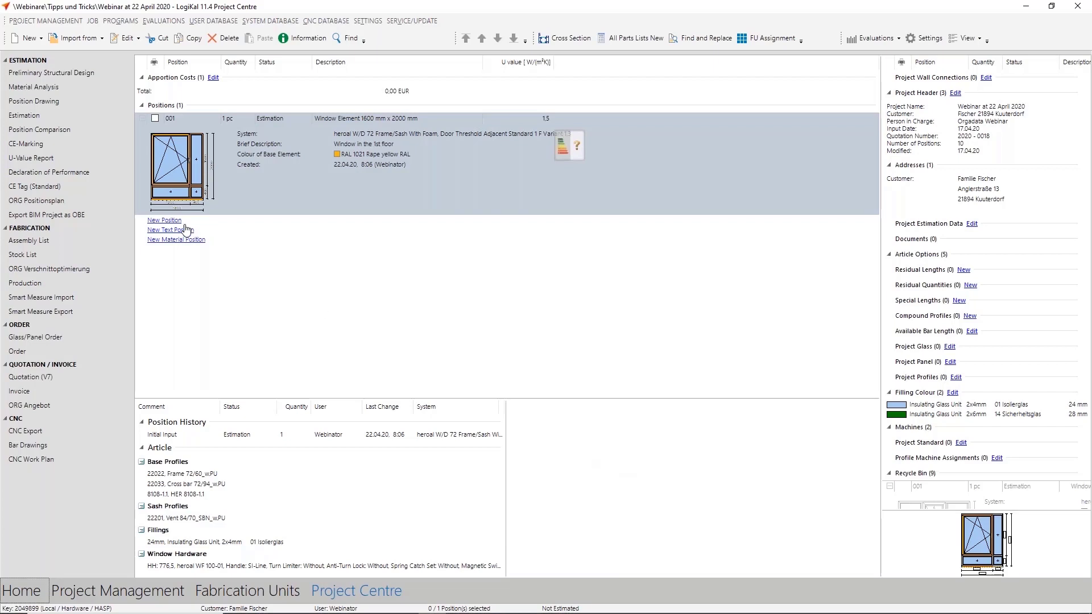
# Step: Start a new position and save its current profile system selection as a favourite named Window
pyautogui.click(166, 221)
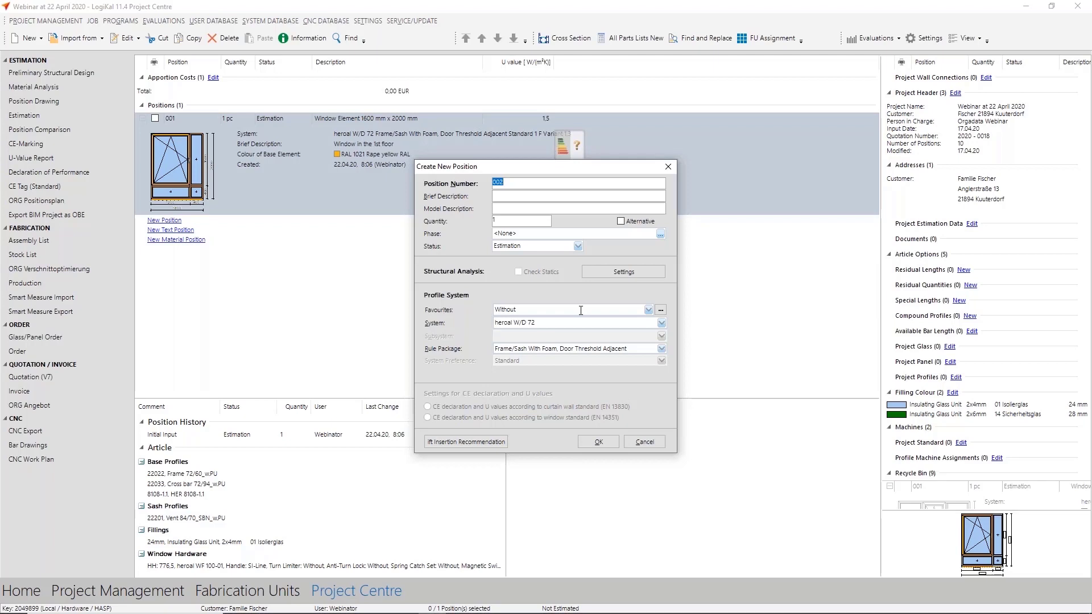
pyautogui.click(660, 310)
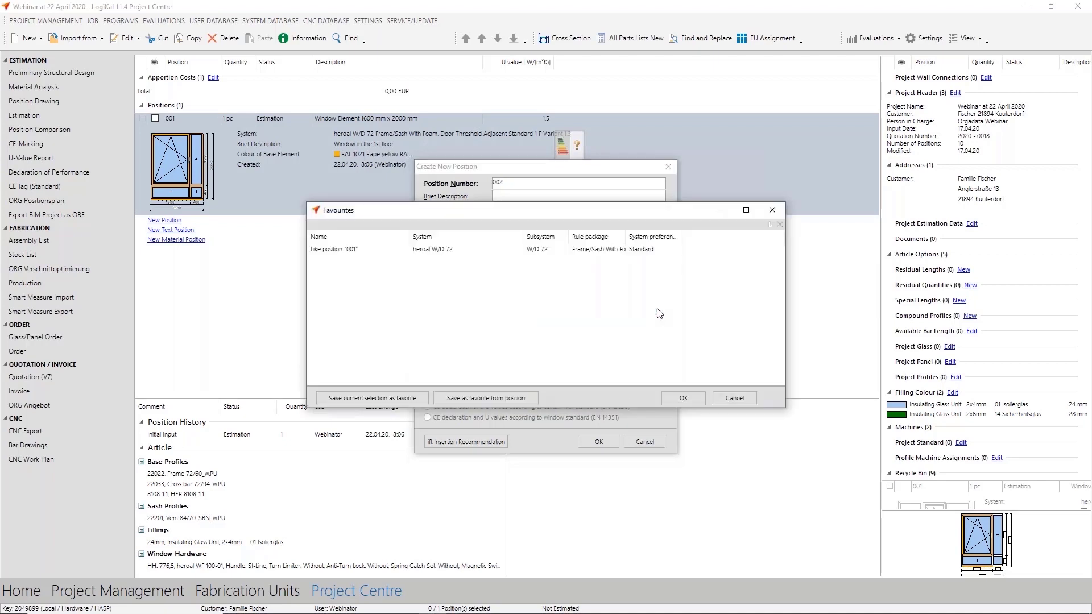
pyautogui.click(383, 398)
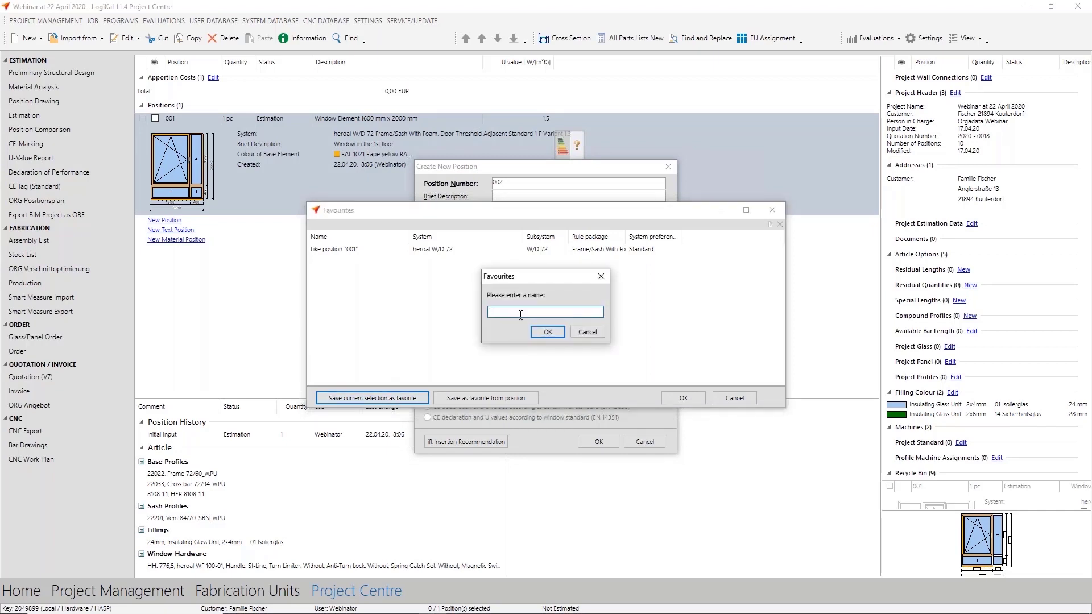
pyautogui.write('Window')
pyautogui.click(548, 332)
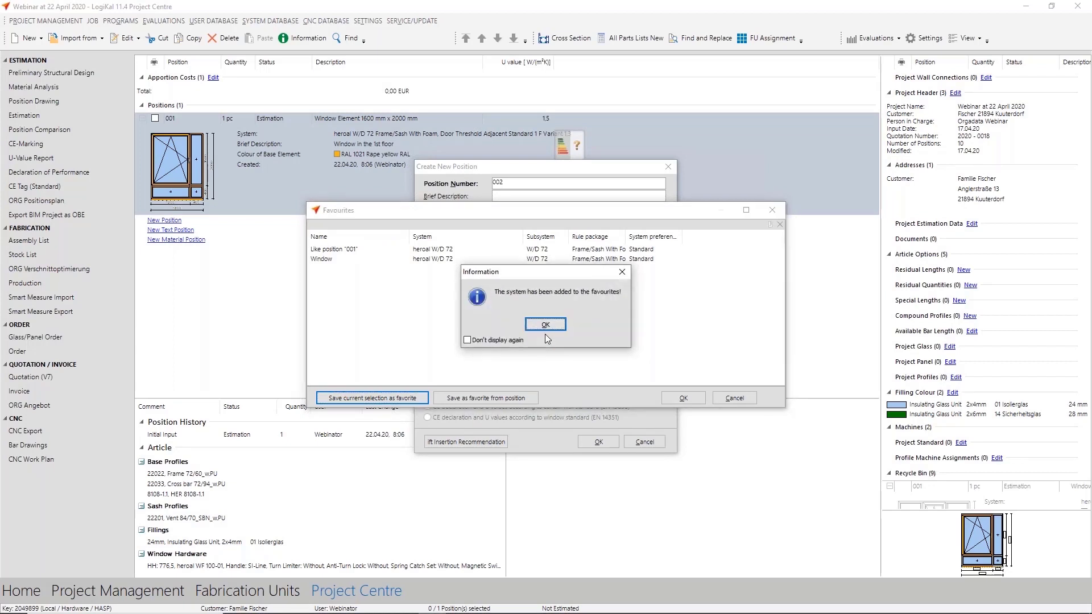
pyautogui.click(549, 336)
pyautogui.click(667, 399)
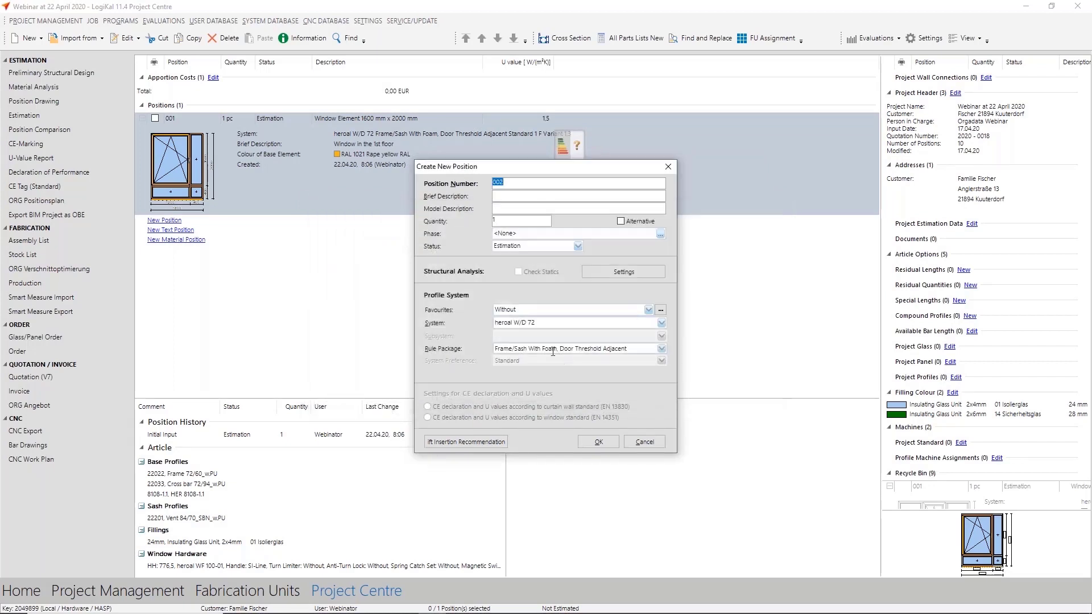
# Step: Set the new position's profile system to Schüco Firestop T90/F90 with rule package T90 Fire Protection + Smoke Protection
pyautogui.click(533, 323)
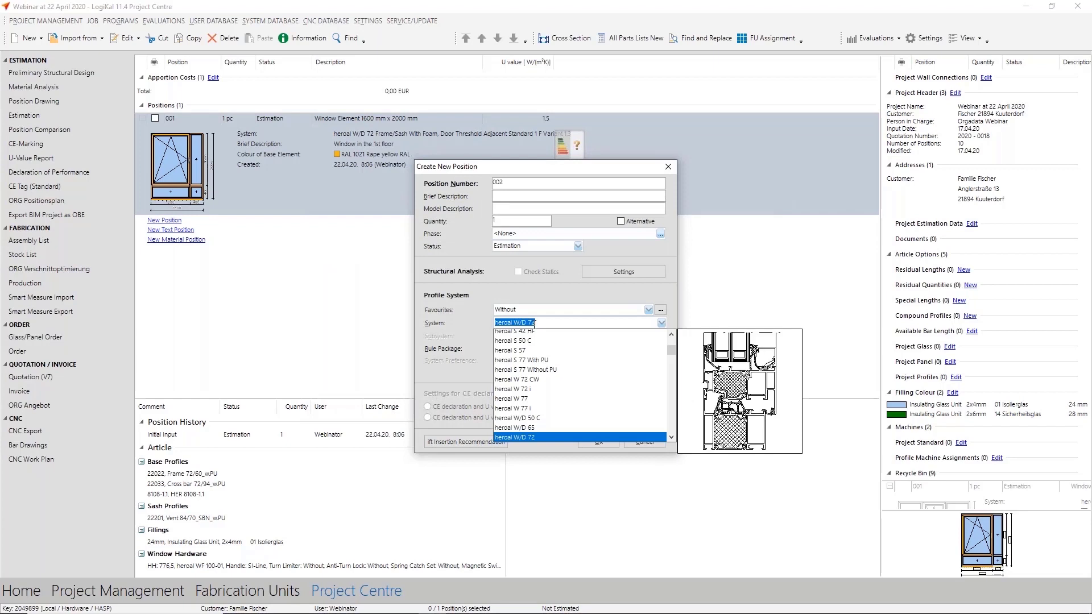
pyautogui.write('fire')
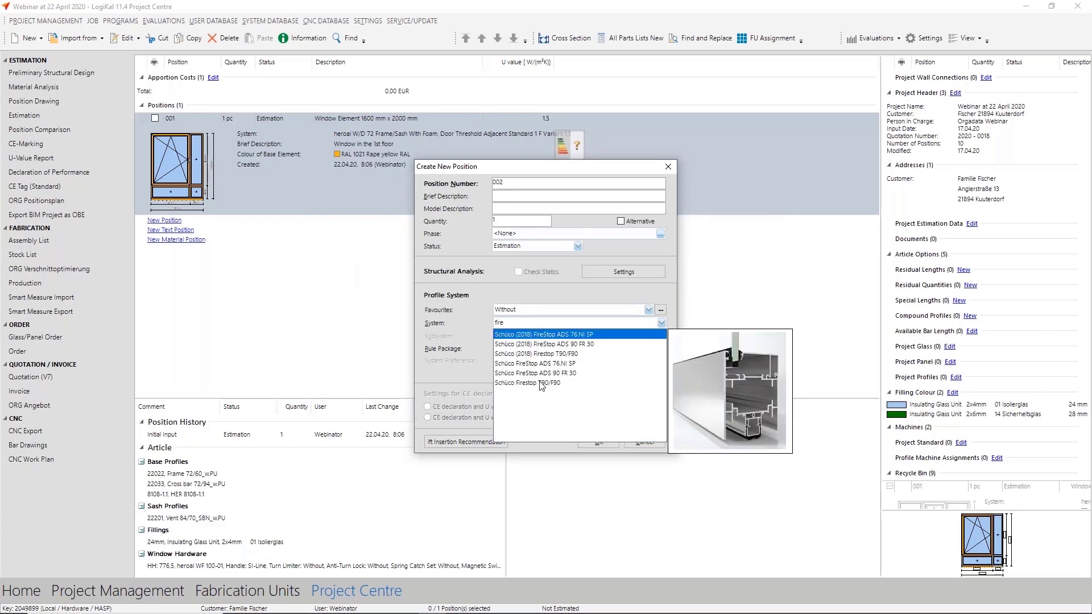
pyautogui.click(541, 384)
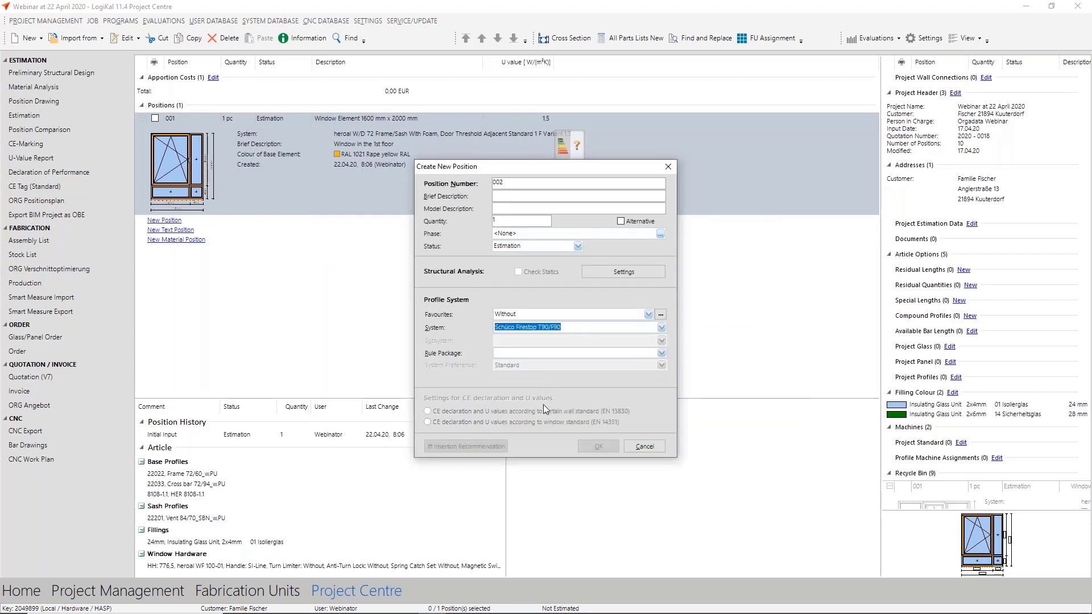
pyautogui.click(519, 353)
pyautogui.click(527, 374)
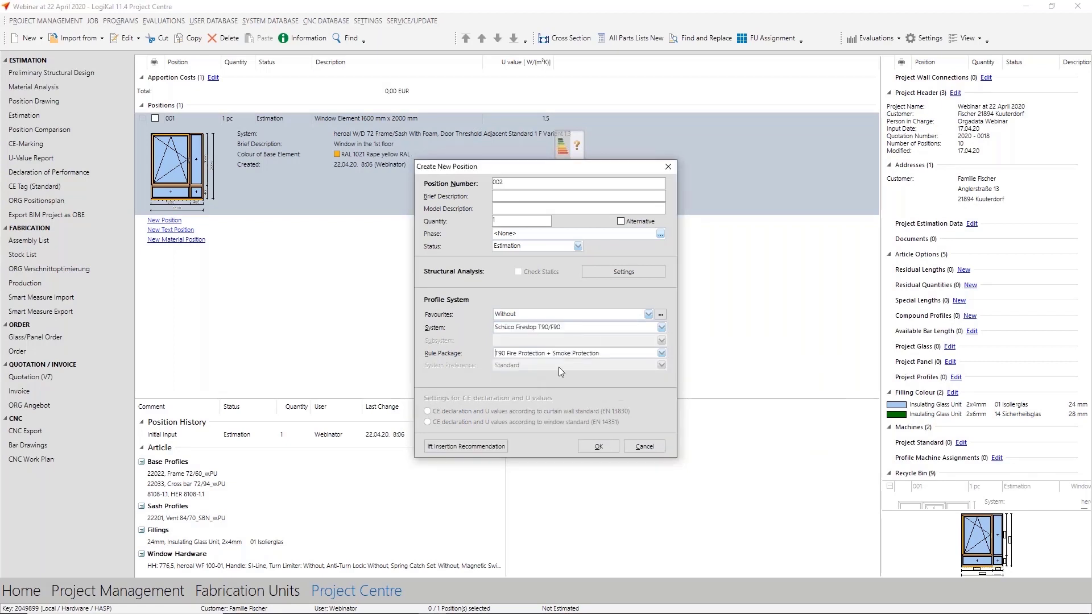
# Step: Save the current profile system selection as a favourite named Fire Protection
pyautogui.click(660, 314)
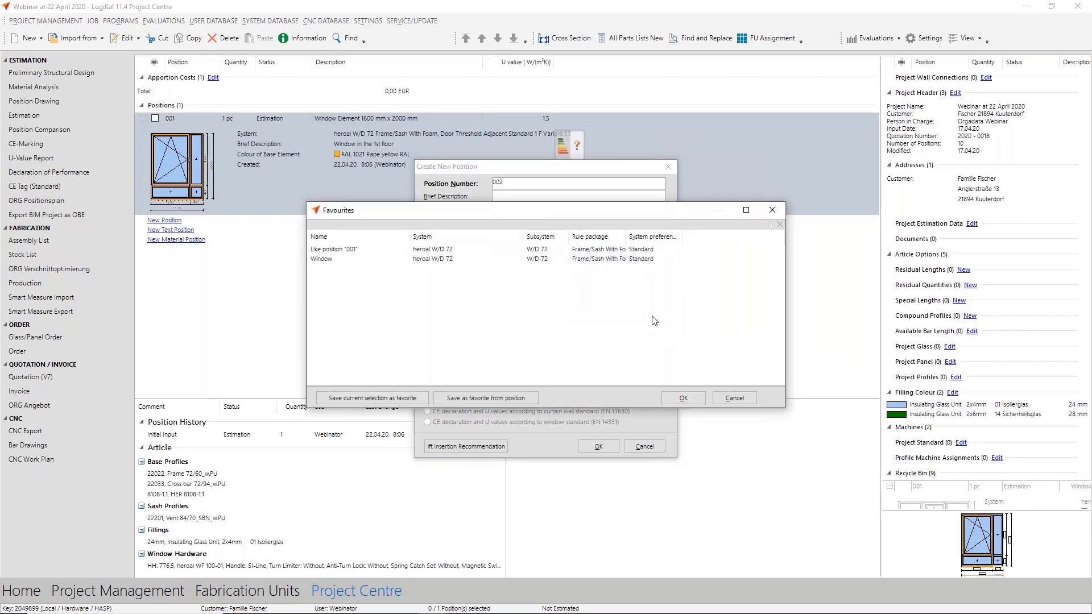
pyautogui.click(371, 398)
pyautogui.write('Fire')
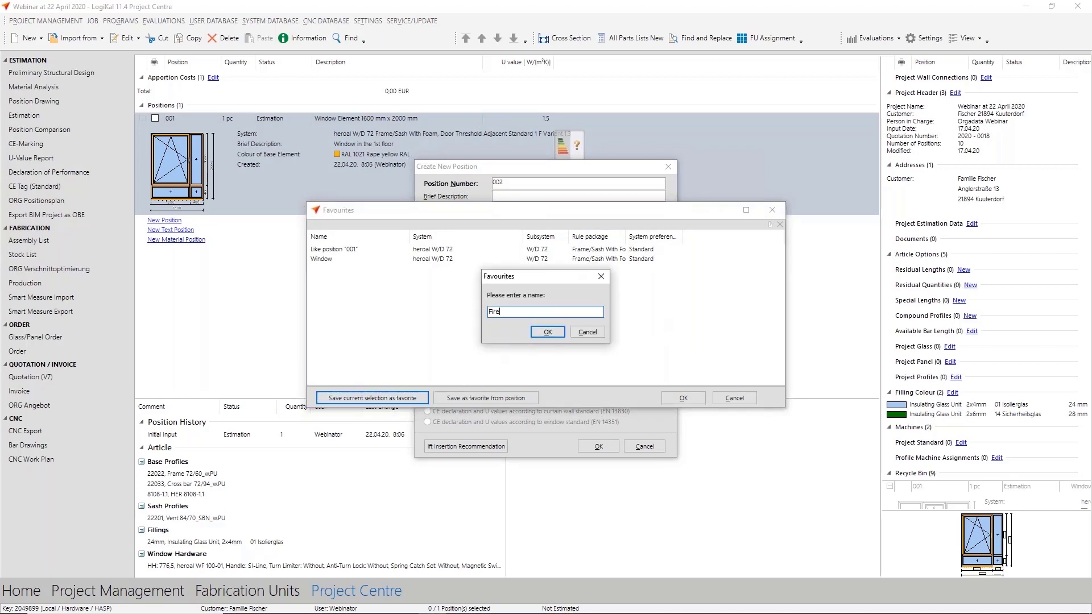
pyautogui.write(' Protection')
pyautogui.click(560, 334)
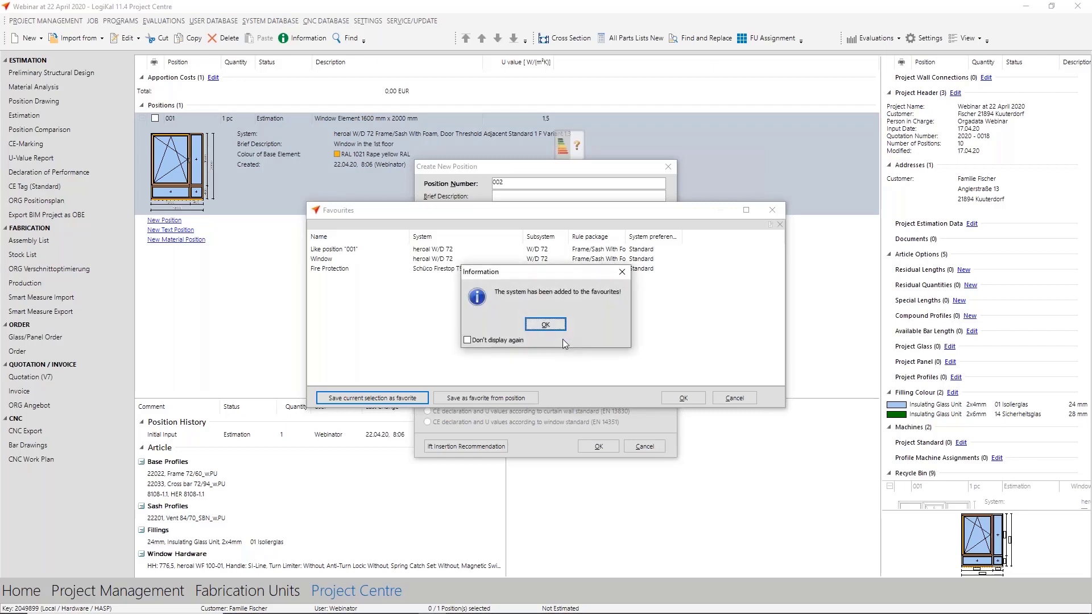
pyautogui.click(562, 325)
pyautogui.click(690, 400)
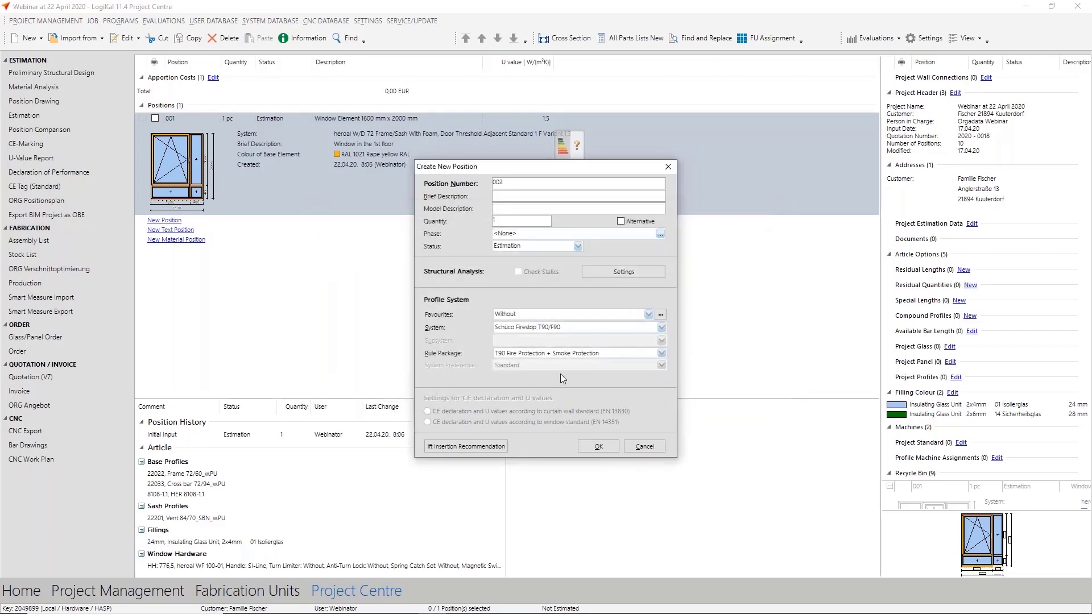
# Step: Check the available profile system favourites for the new position, and cancel creating the position
pyautogui.click(583, 314)
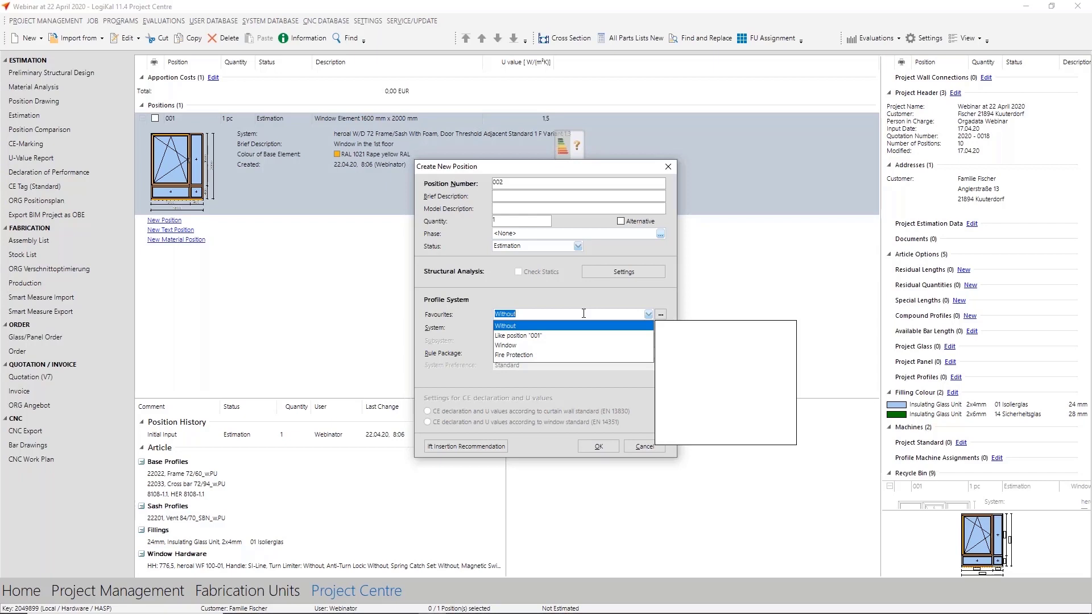
pyautogui.click(629, 449)
pyautogui.click(630, 448)
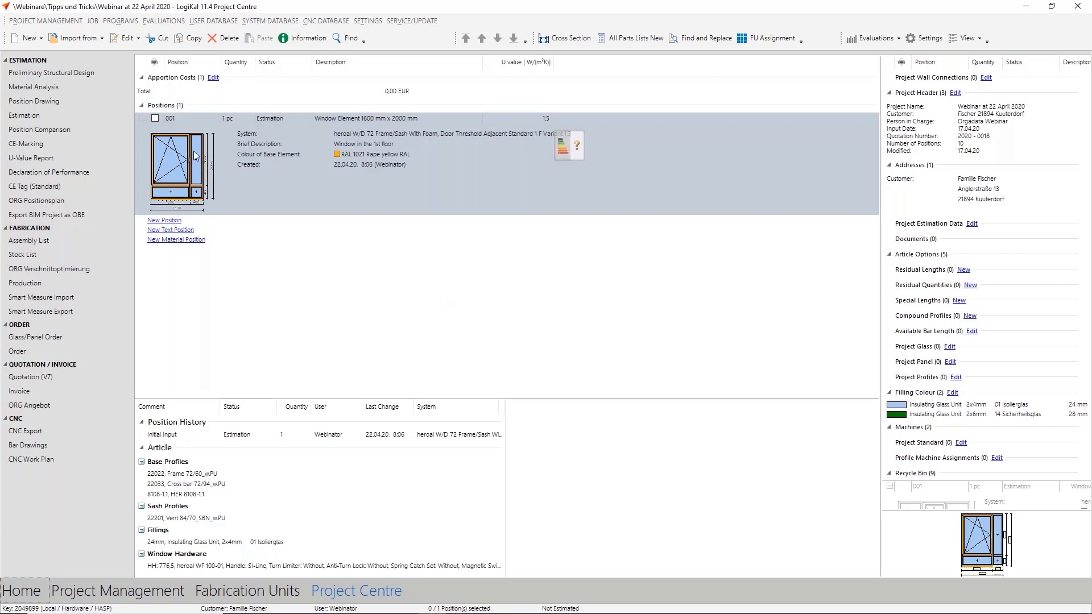
# Step: Open the project's system preferences for heroal W/D 72 with rule package Frame/Sash With Foam, Door Threshold Adjacent
pyautogui.click(92, 21)
pyautogui.moveTo(121, 50)
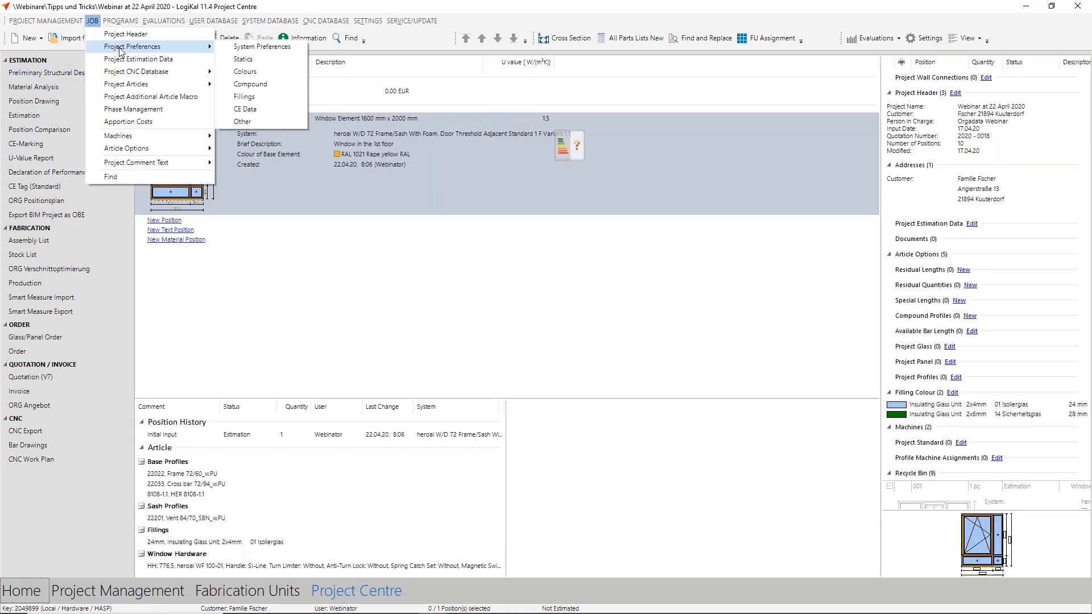
pyautogui.click(267, 48)
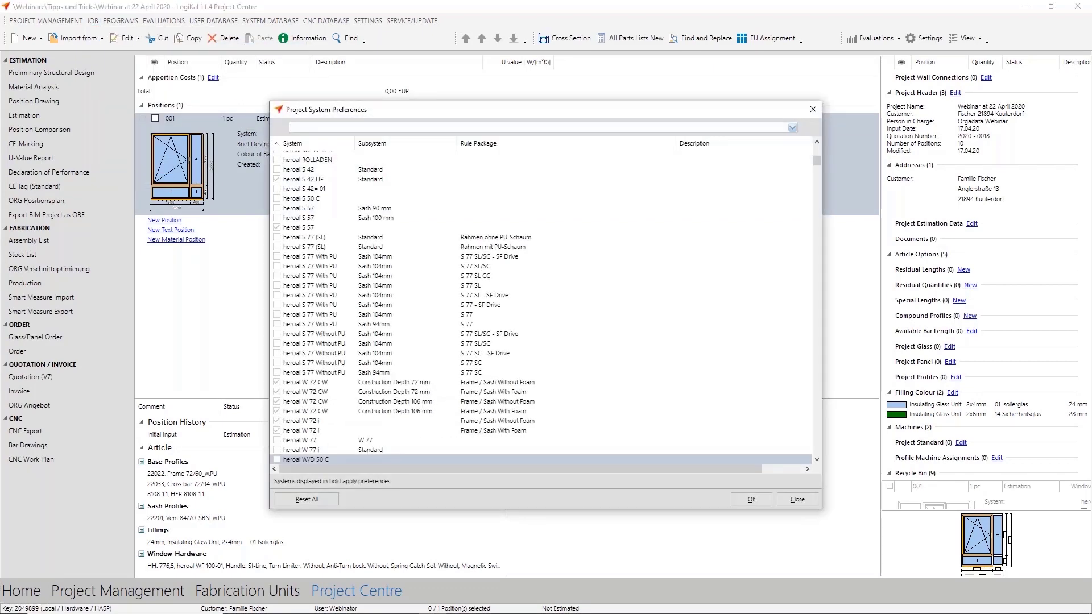
pyautogui.click(340, 127)
pyautogui.write('w/d')
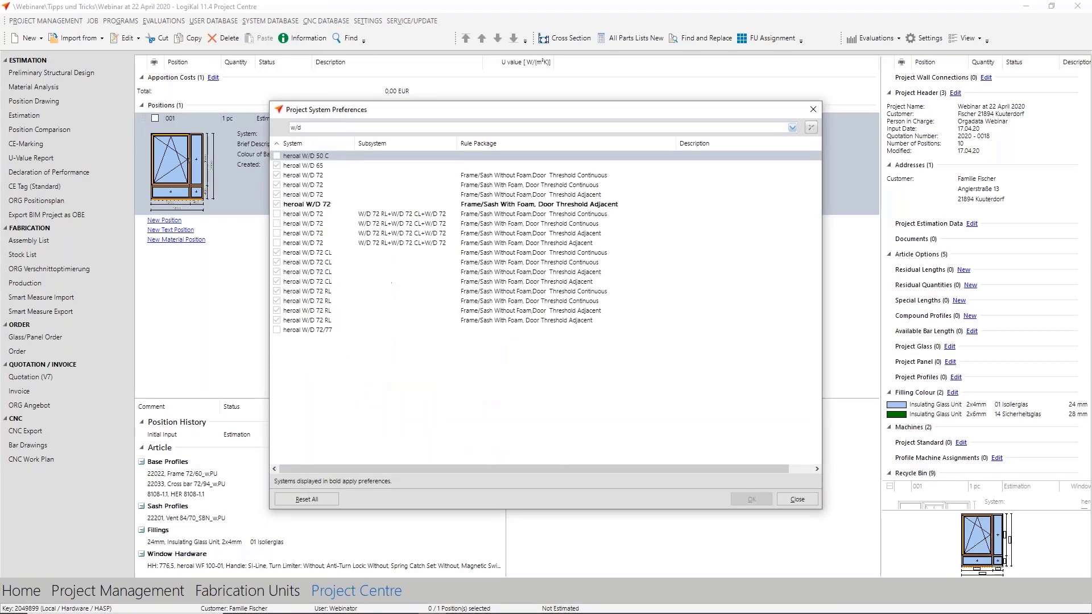
pyautogui.click(319, 204)
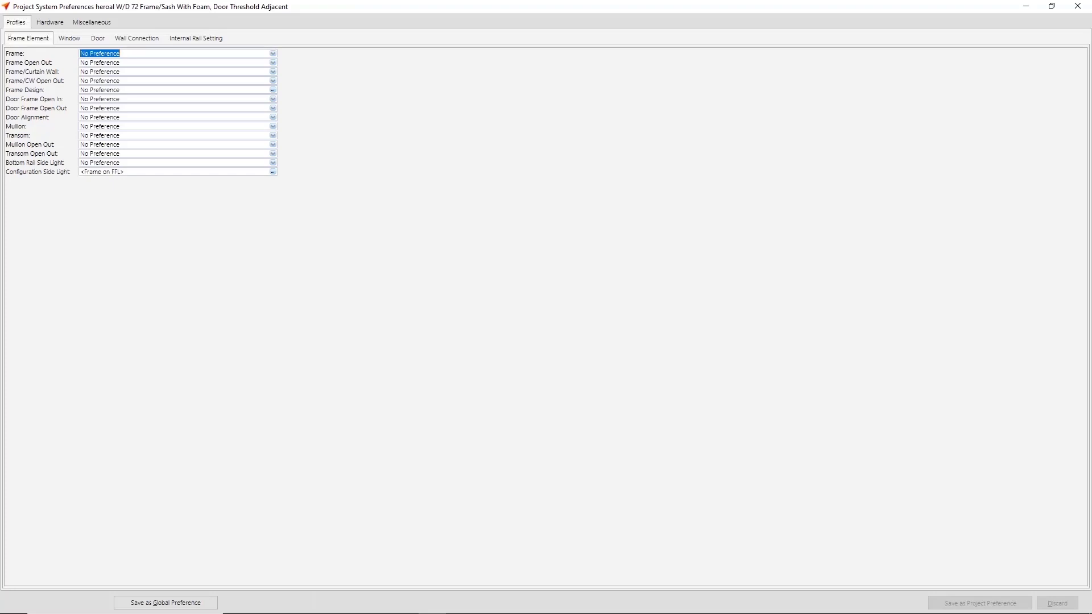
# Step: Set the preferred frame profile of the frame element to 22022
pyautogui.click(125, 57)
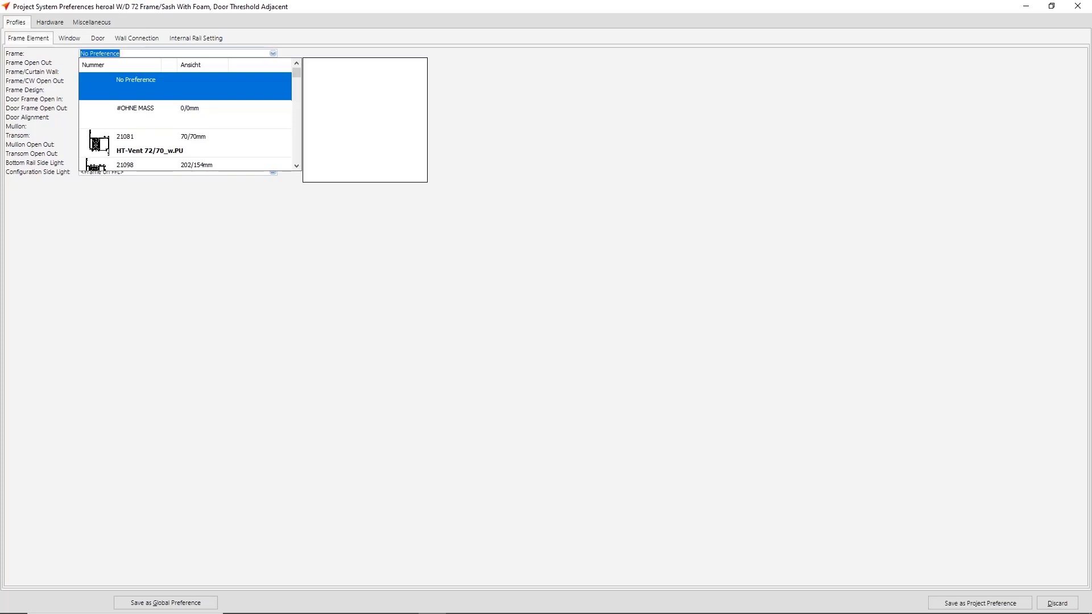
pyautogui.write('22022')
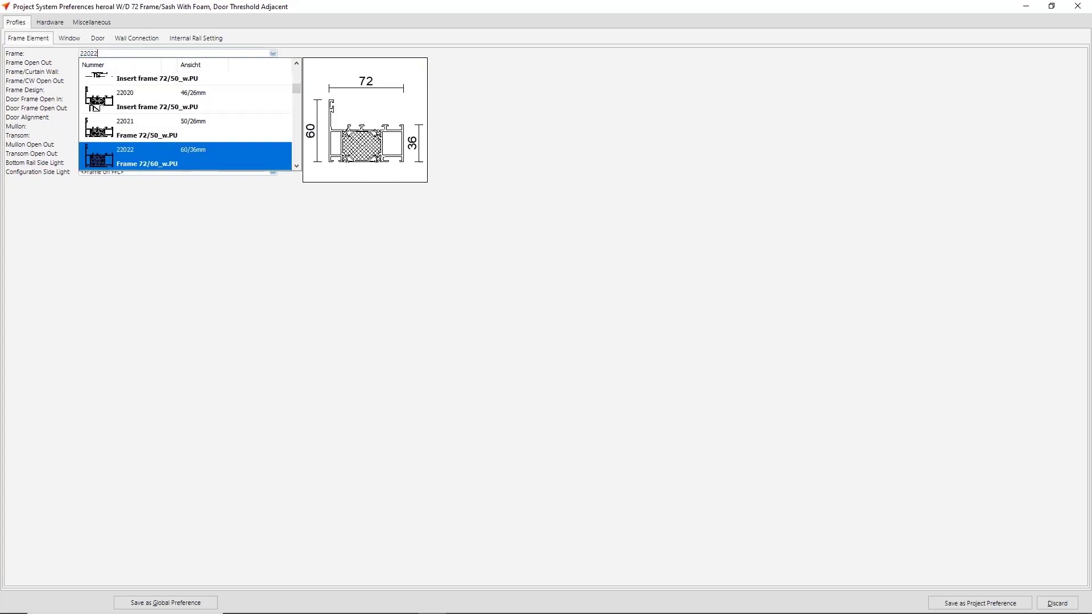
pyautogui.press('Tab')
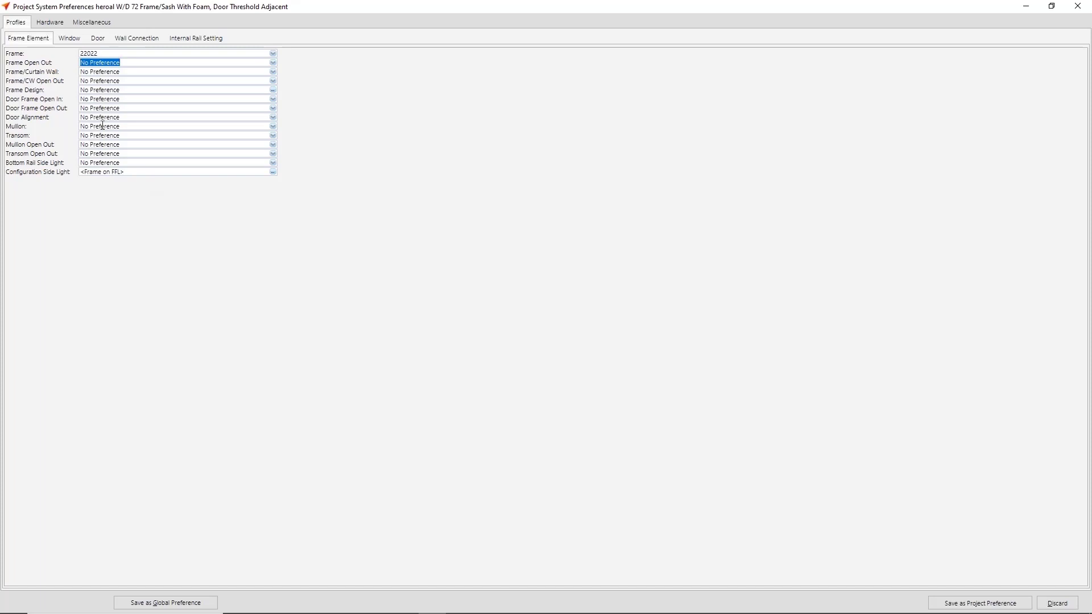
# Step: Set the preferred mullion profile of the frame element to 22033
pyautogui.click(143, 126)
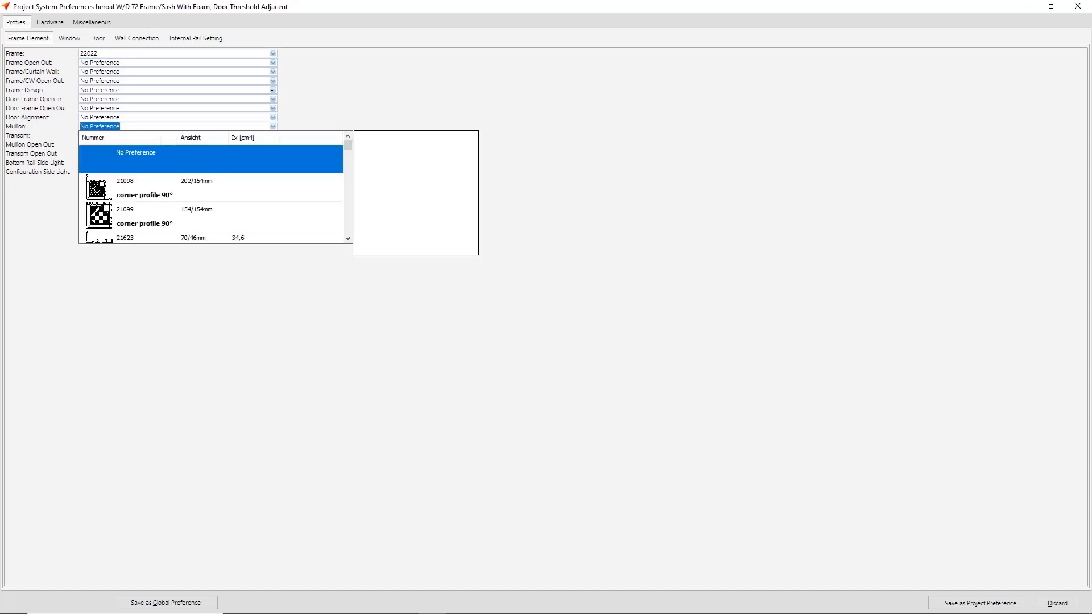
pyautogui.write('22012')
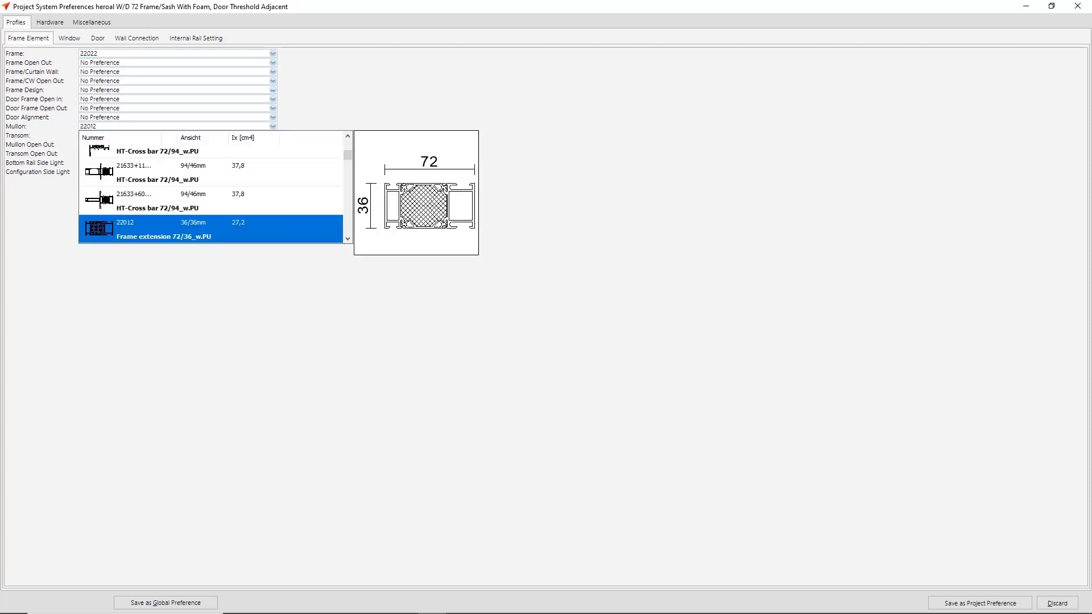
pyautogui.hotkey('shift', 'Left')
pyautogui.hotkey('shift', 'Left')
pyautogui.hotkey('shift', 'Left')
pyautogui.write('33')
pyautogui.press('Tab')
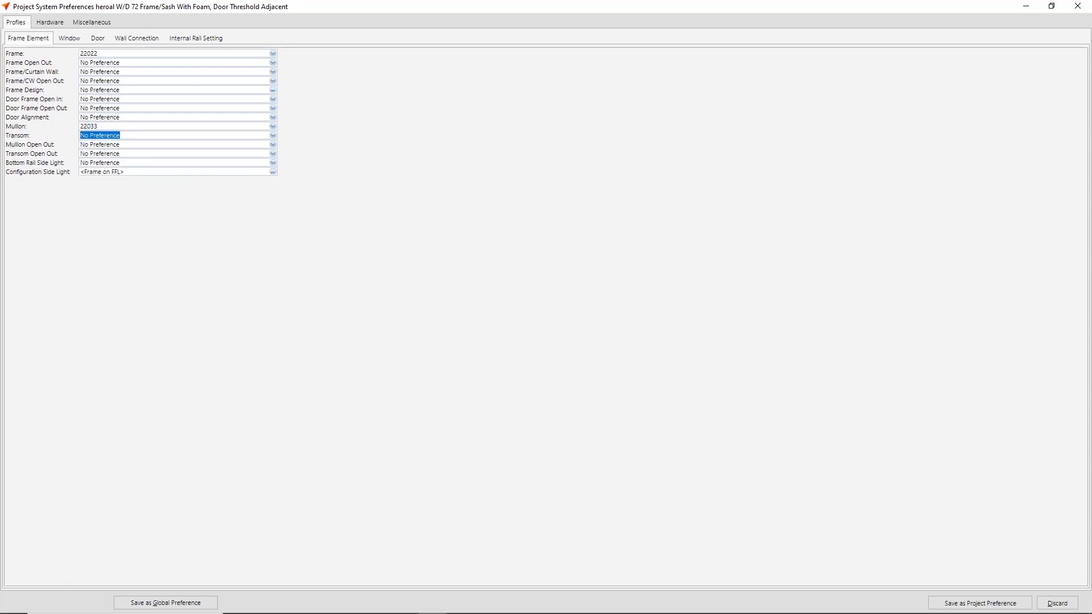
# Step: Set the preferred transom profile of the frame element to 22033
pyautogui.hotkey('alt', 'Down')
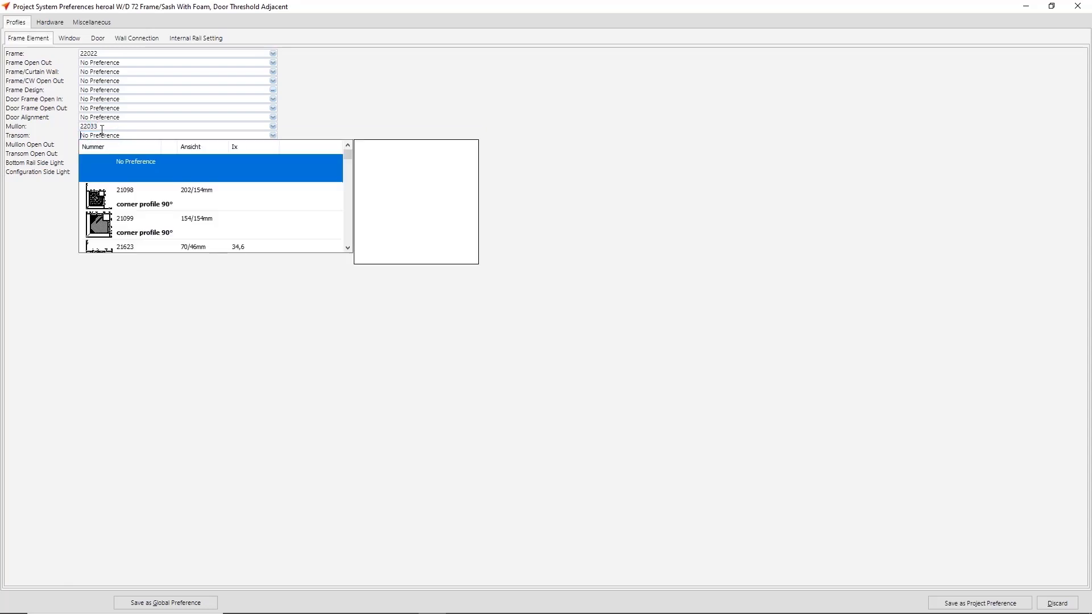
pyautogui.click(99, 135)
pyautogui.write('22')
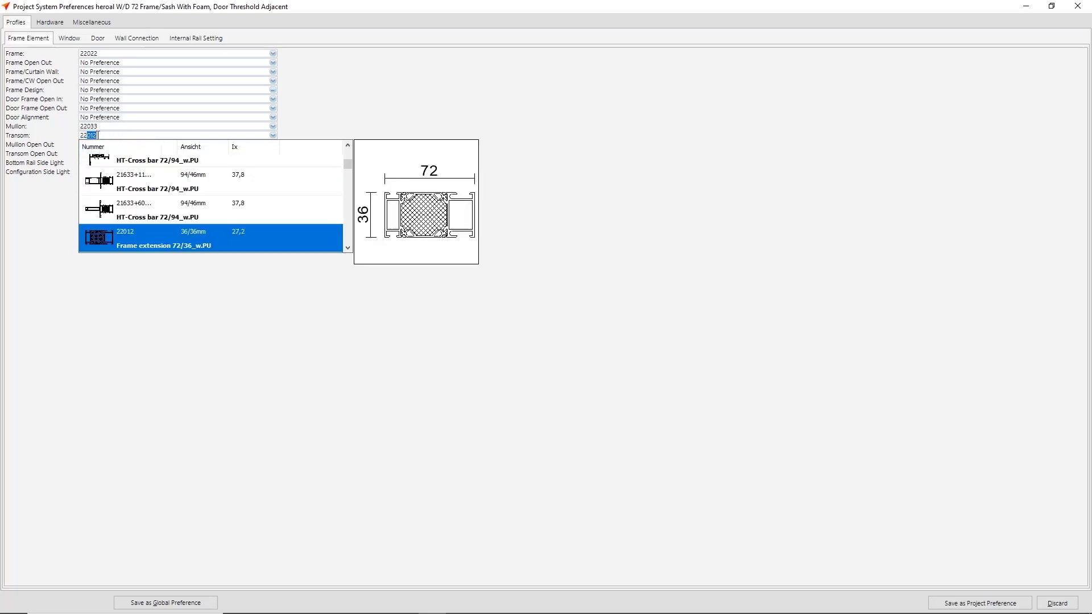
pyautogui.write('033')
pyautogui.press('Tab')
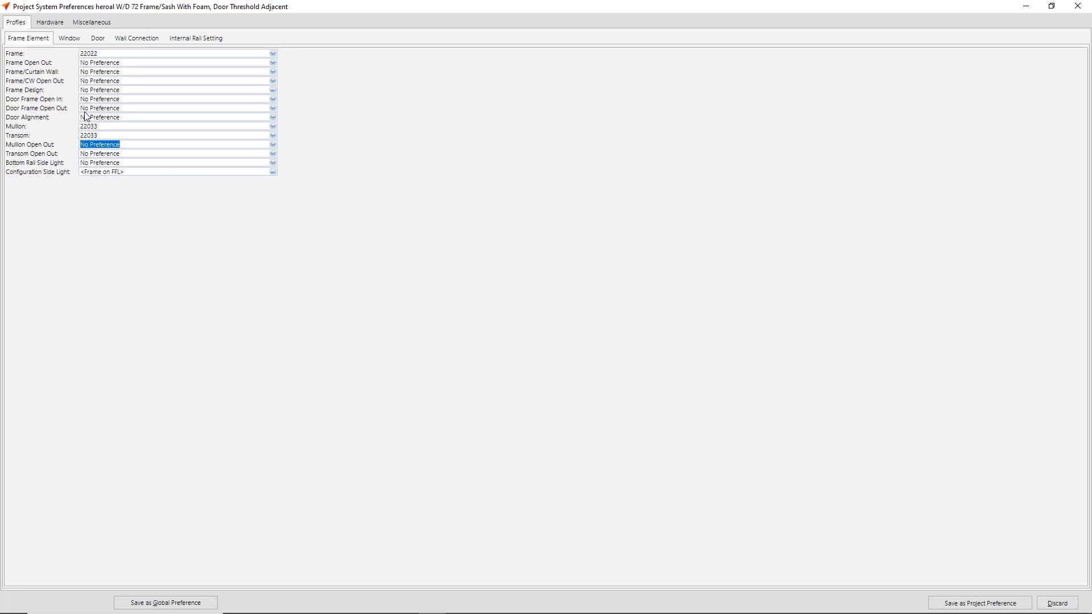
# Step: Set the window preference Fensterflügel innen to 22212 for both sash variants 1 and 2
pyautogui.click(70, 40)
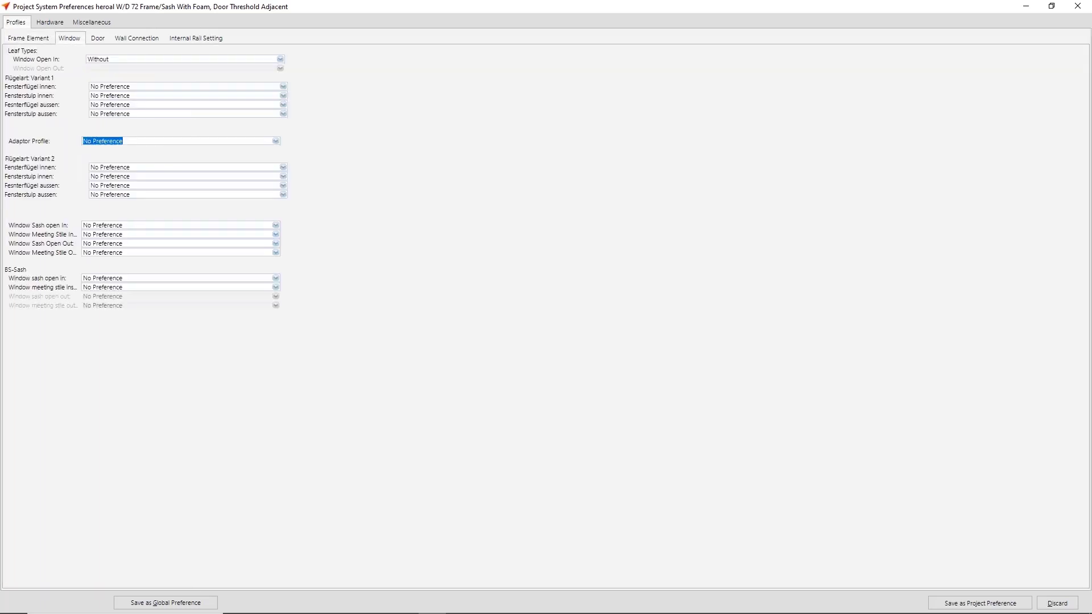
pyautogui.click(105, 87)
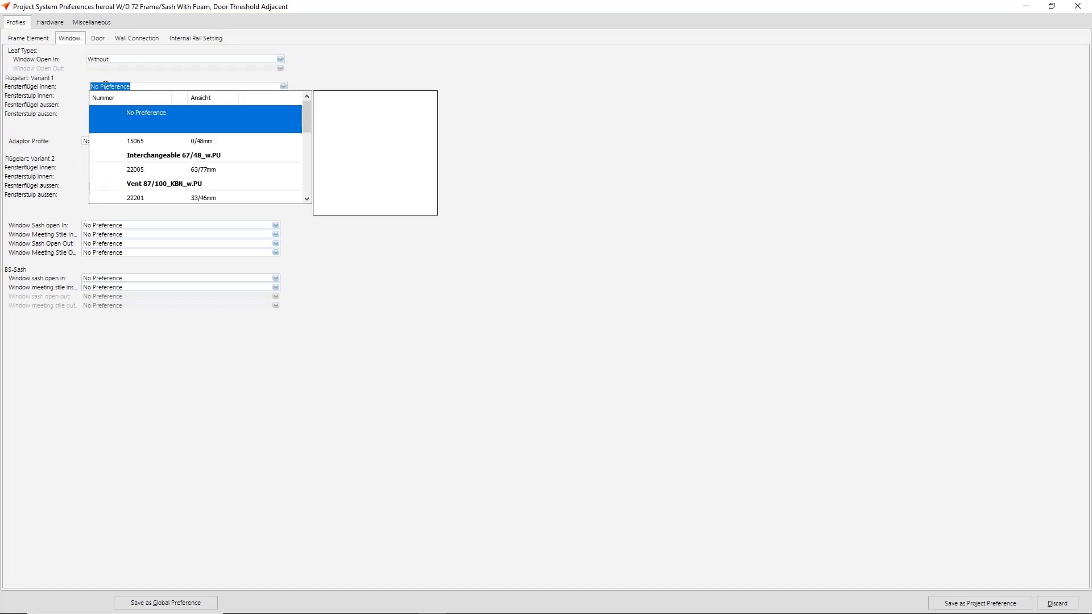
pyautogui.write('22212')
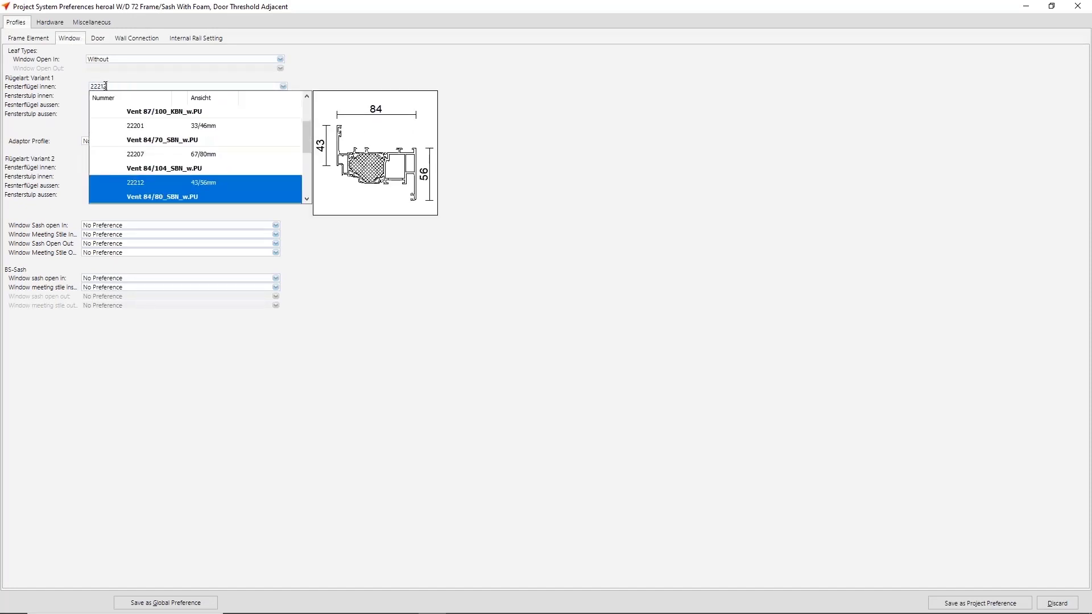
pyautogui.press('Tab')
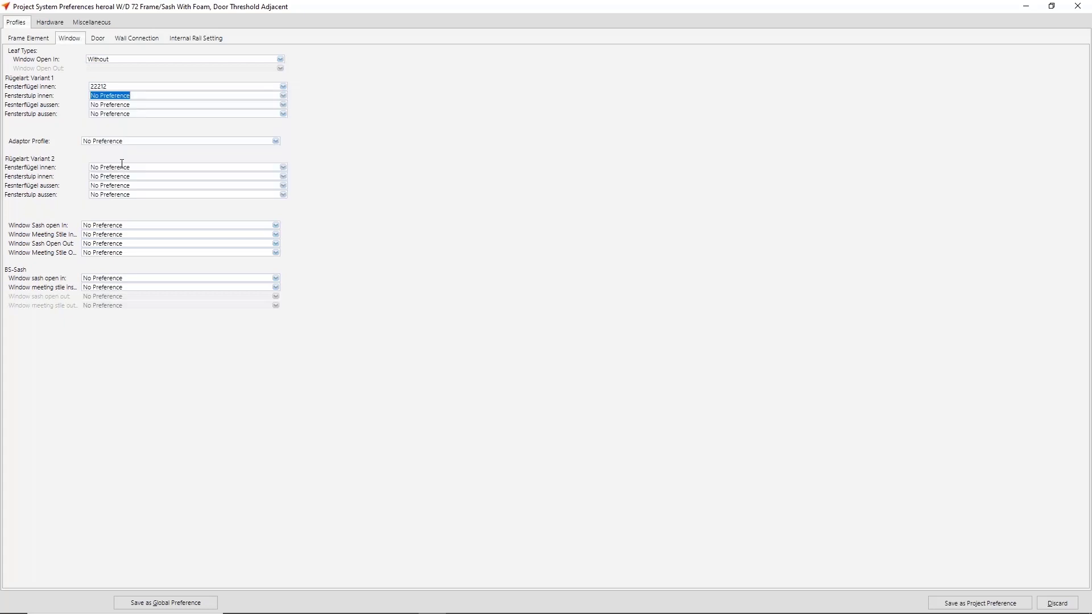
pyautogui.click(122, 166)
pyautogui.write('22212')
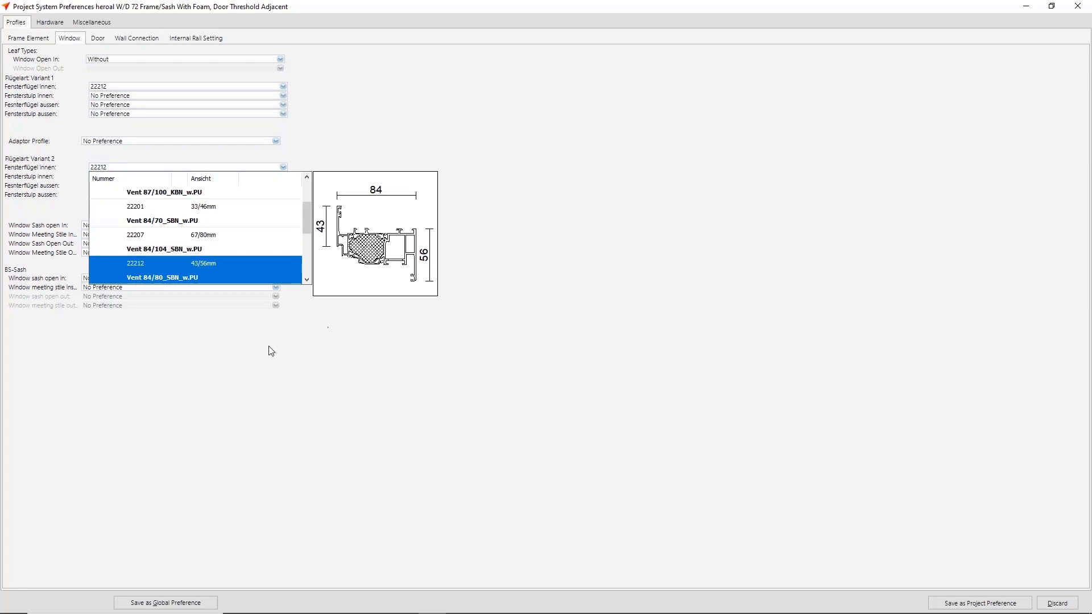
pyautogui.press('Return')
# Step: Set the preferred Window Sash open in profile to 22212
pyautogui.click(113, 227)
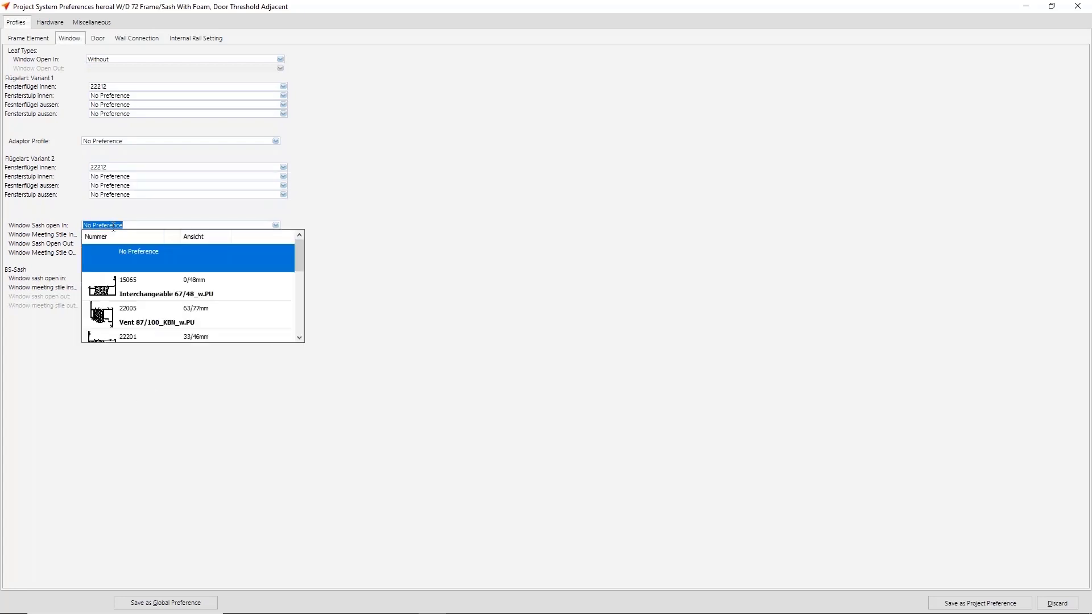
pyautogui.write('22')
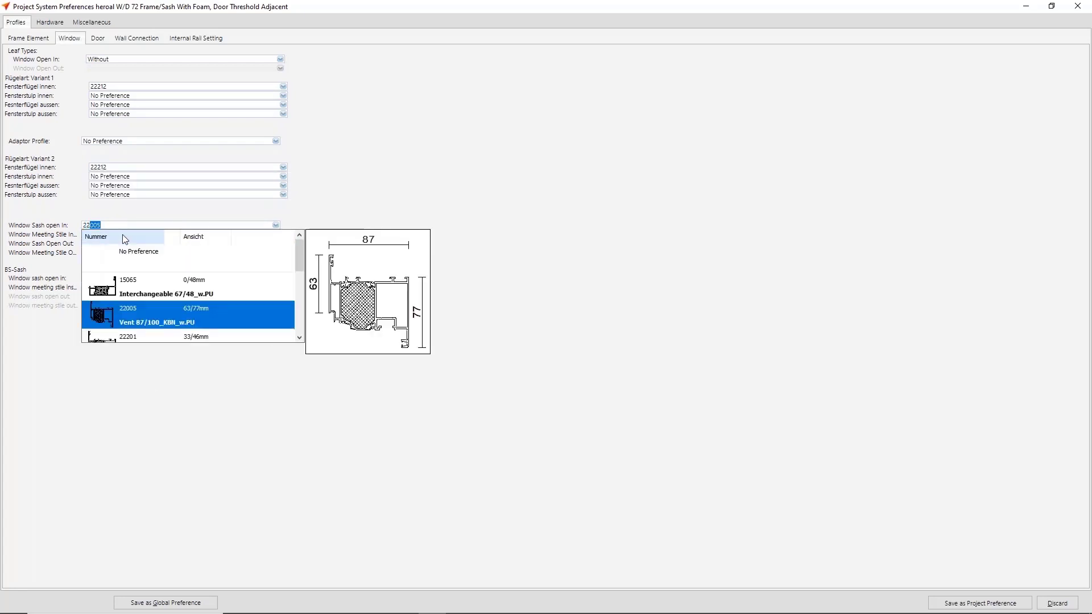
pyautogui.write('212')
pyautogui.click(152, 323)
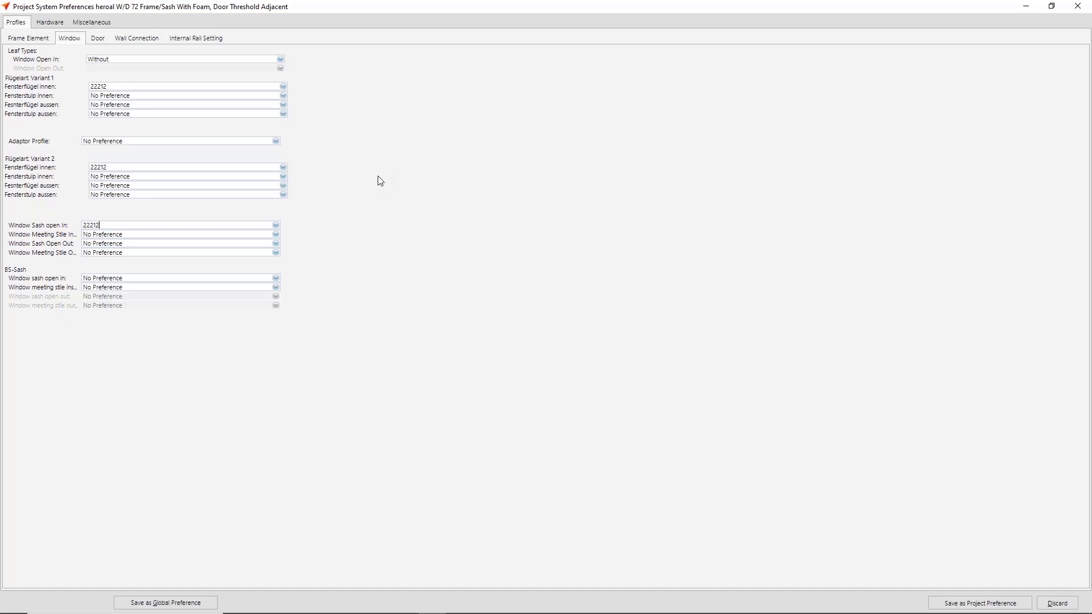
# Step: Set the corner connections of the frame element, window sash and door leaf to Nail in the miscellaneous preferences
pyautogui.click(105, 26)
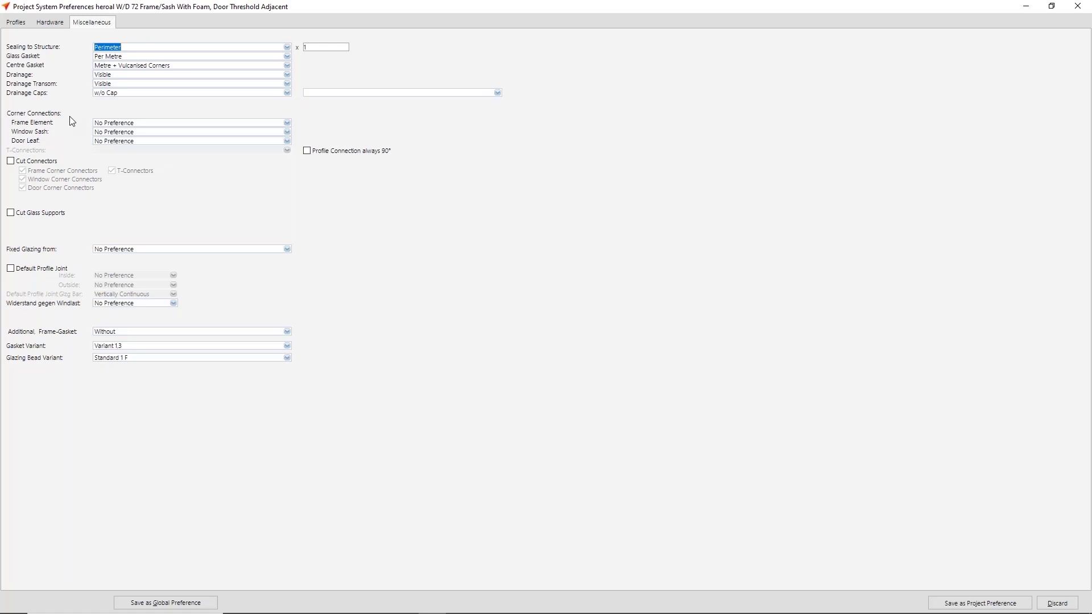
pyautogui.click(114, 123)
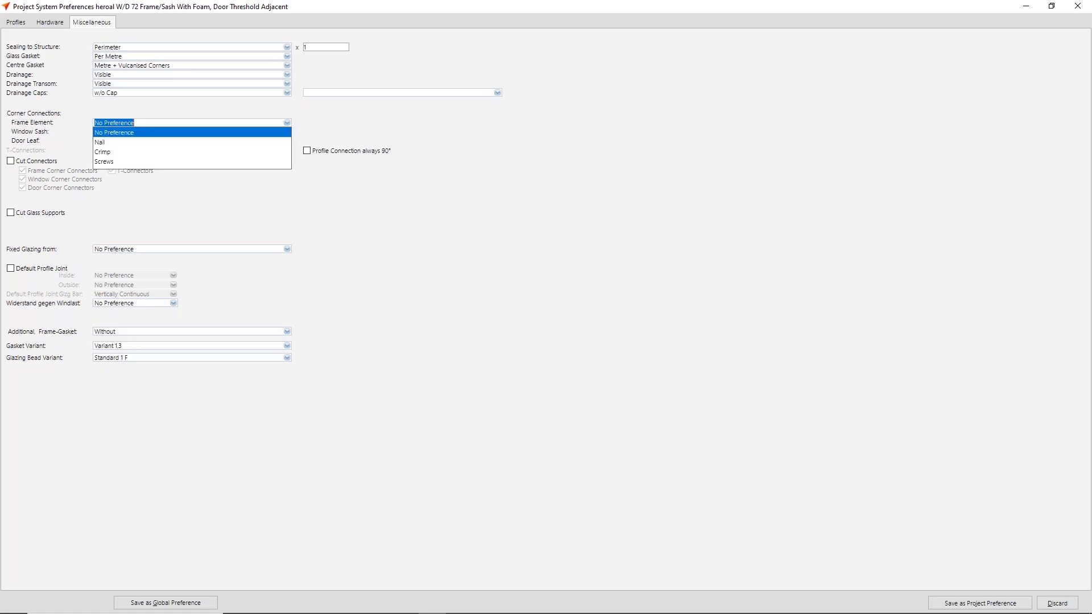
pyautogui.click(100, 143)
pyautogui.click(107, 132)
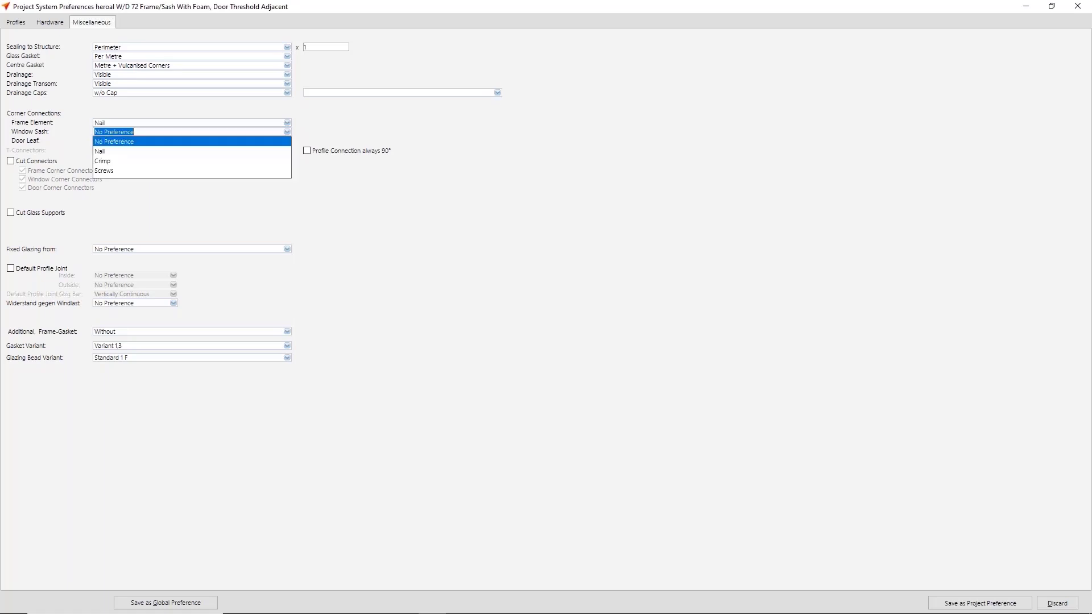
pyautogui.click(106, 152)
pyautogui.click(113, 141)
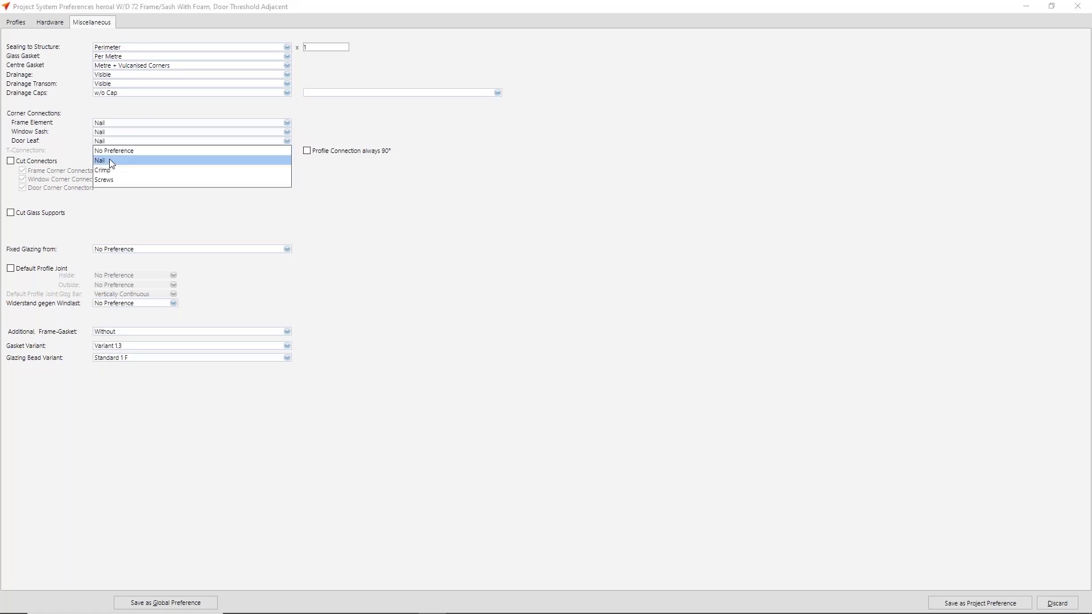
# Step: Set the door leaf corner connection to Nail and the bottom wall connection to base profile 8108-1.1
pyautogui.click(113, 161)
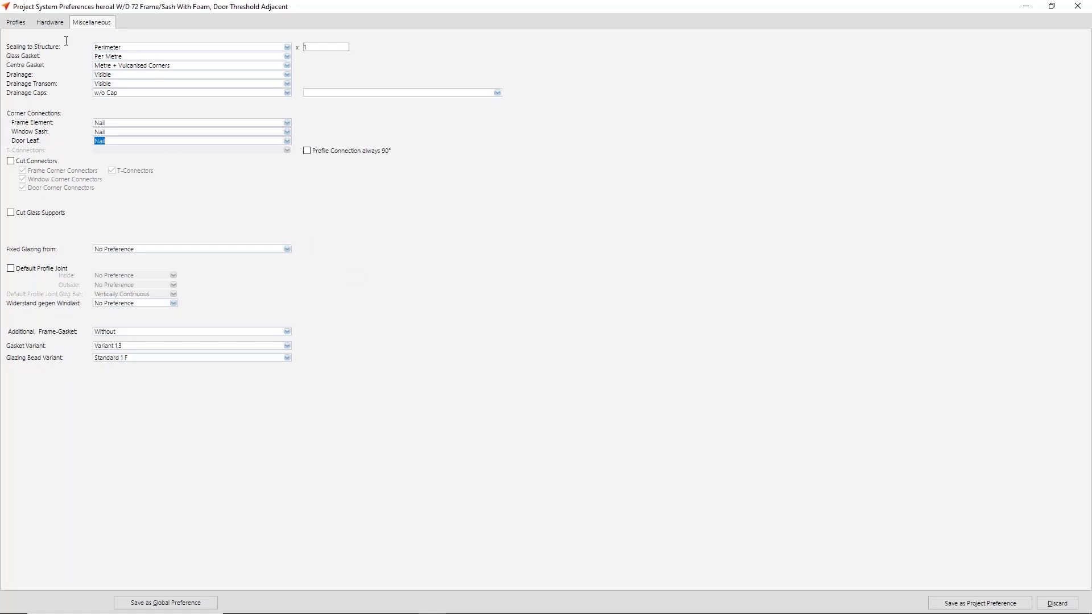
pyautogui.click(16, 22)
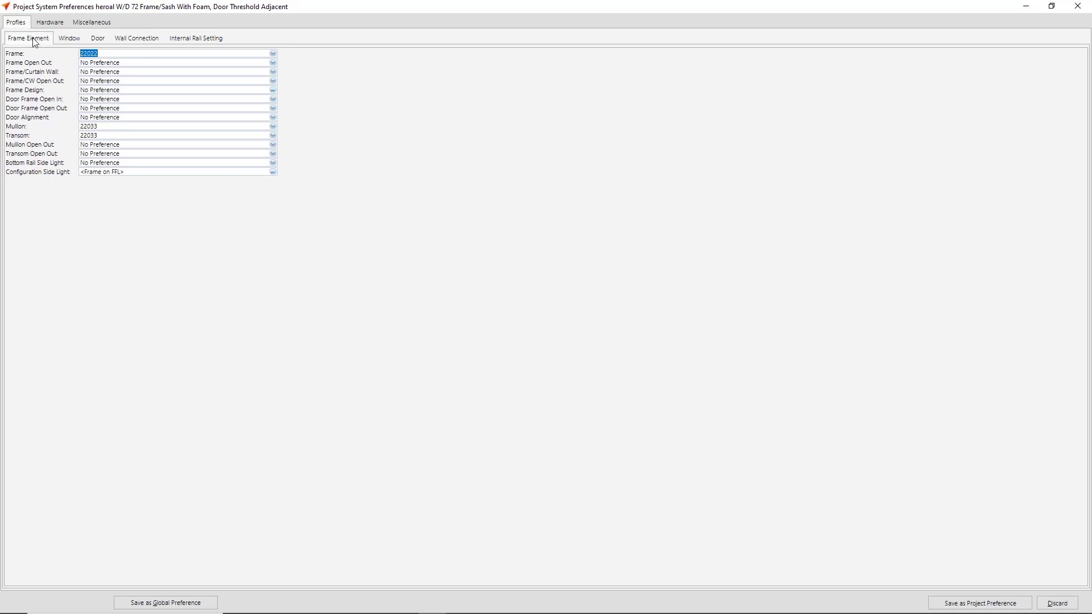
pyautogui.click(134, 40)
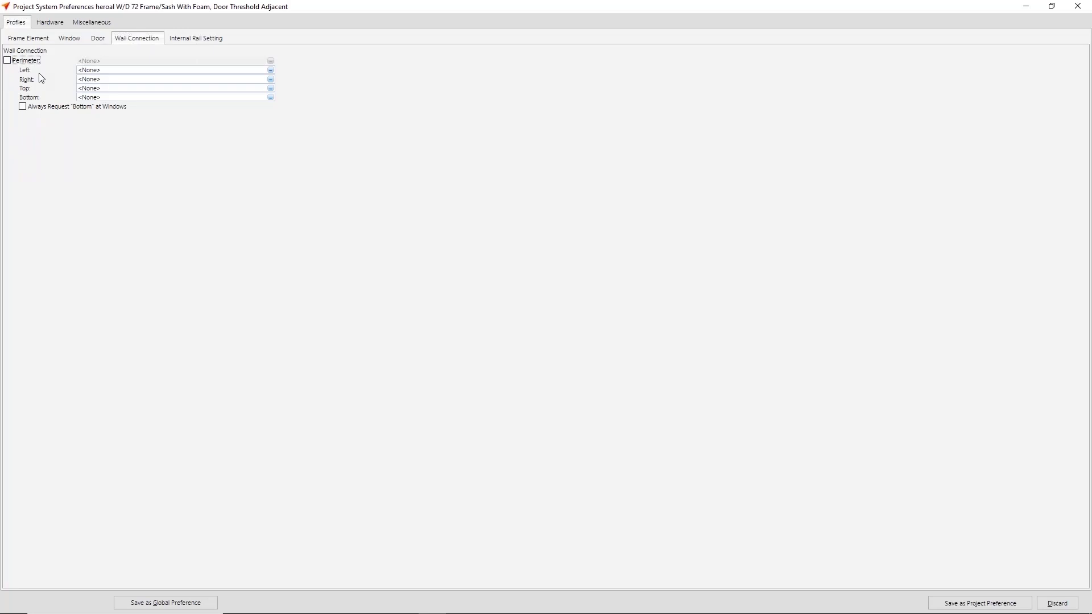
pyautogui.doubleClick(111, 99)
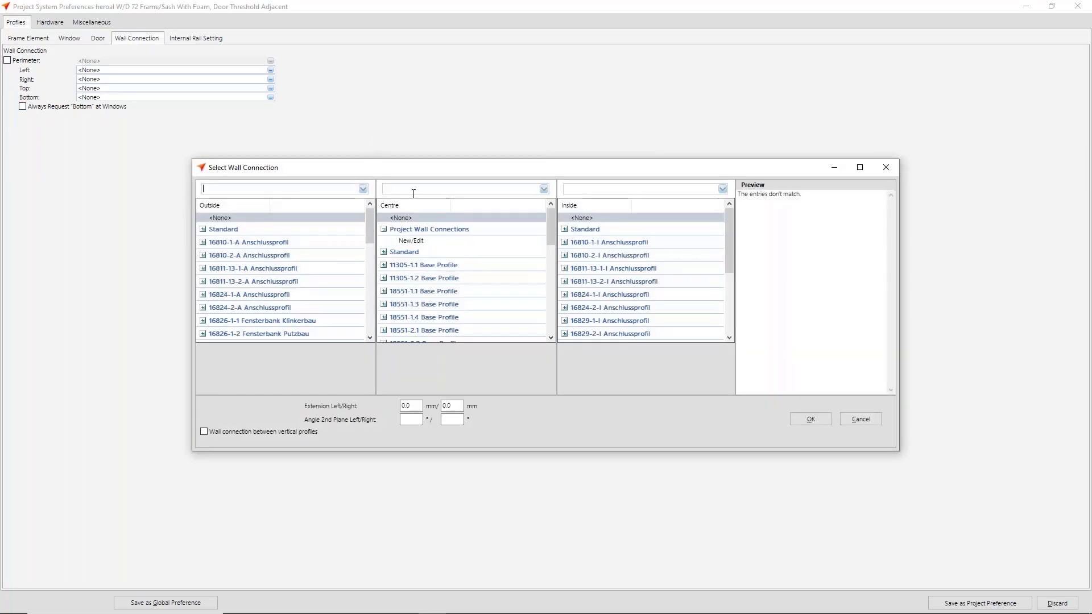
pyautogui.click(415, 188)
pyautogui.click(401, 200)
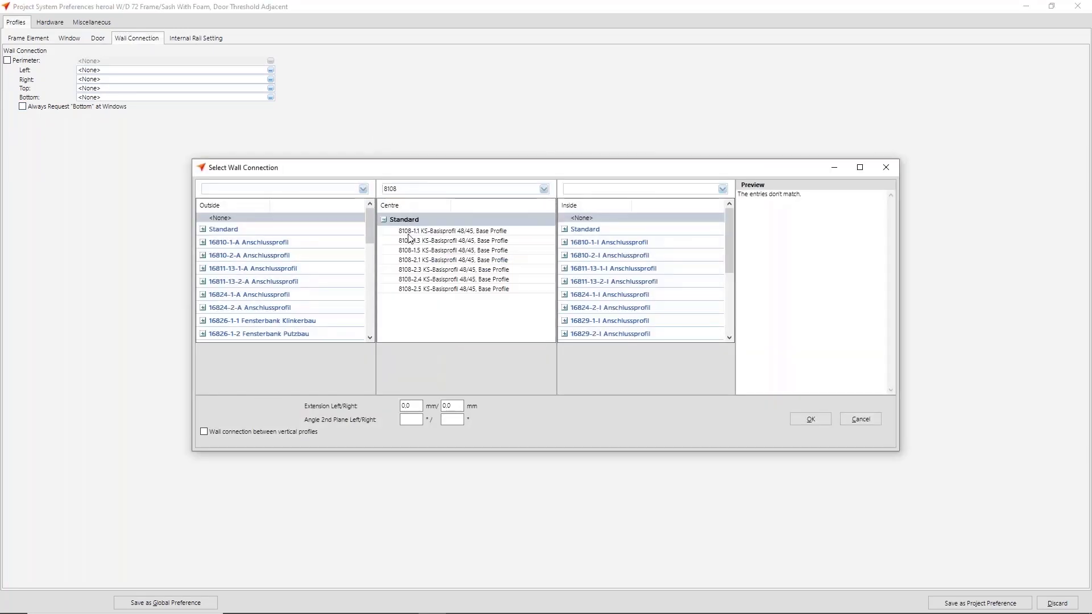
pyautogui.click(411, 231)
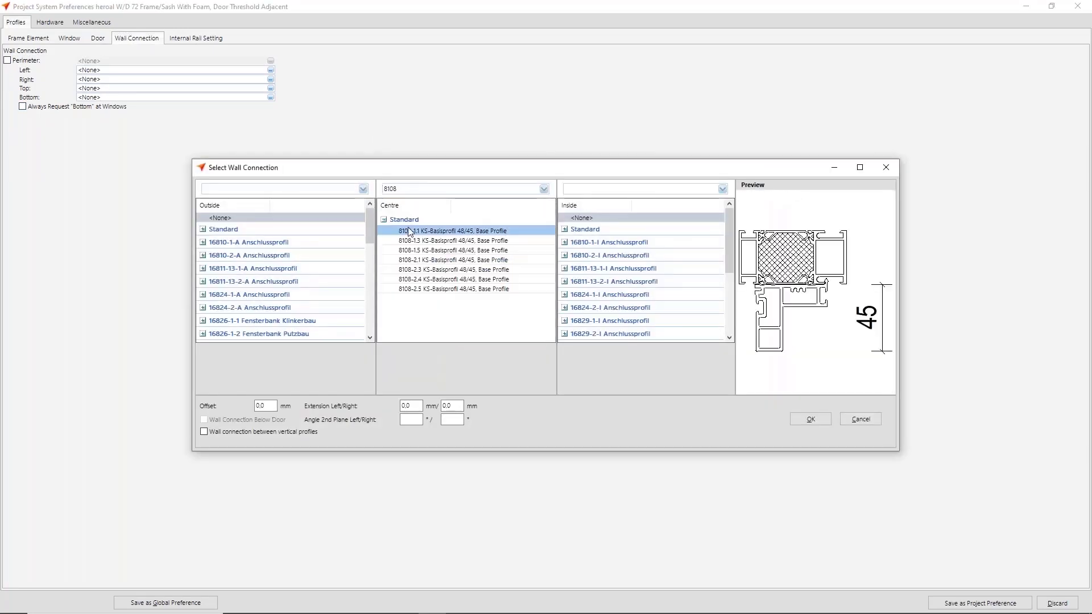
pyautogui.click(810, 419)
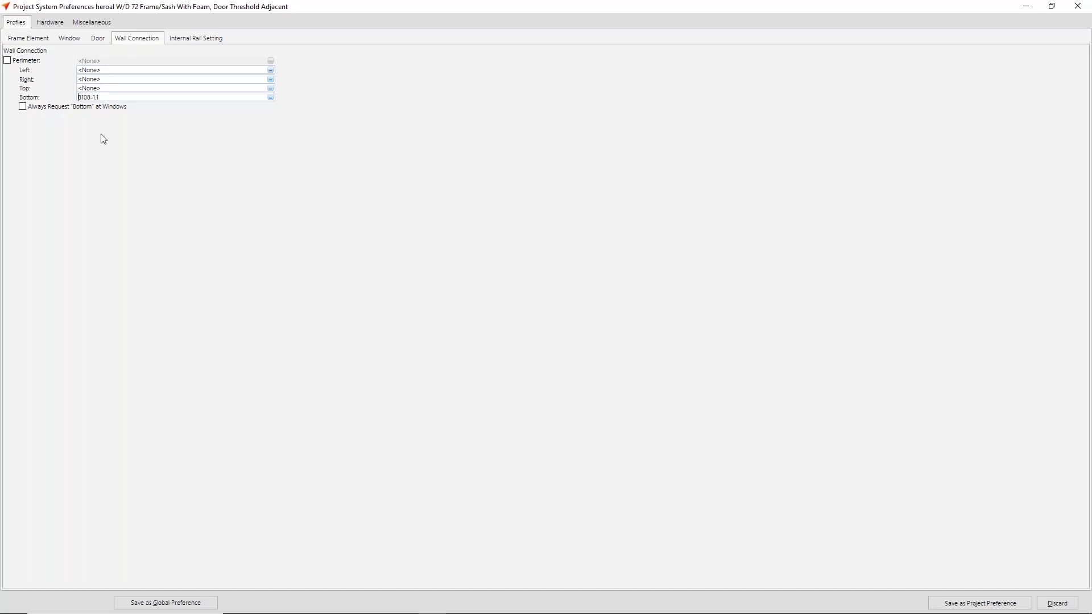
# Step: Choose WF 100 as the preferred turn-tilt hardware for windows
pyautogui.click(50, 22)
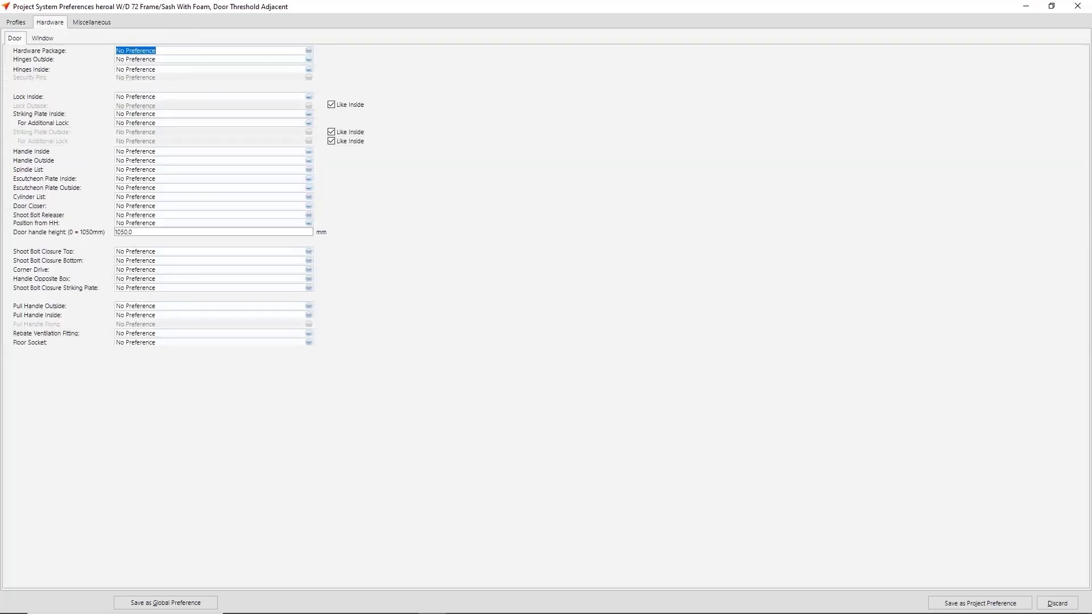
pyautogui.click(43, 39)
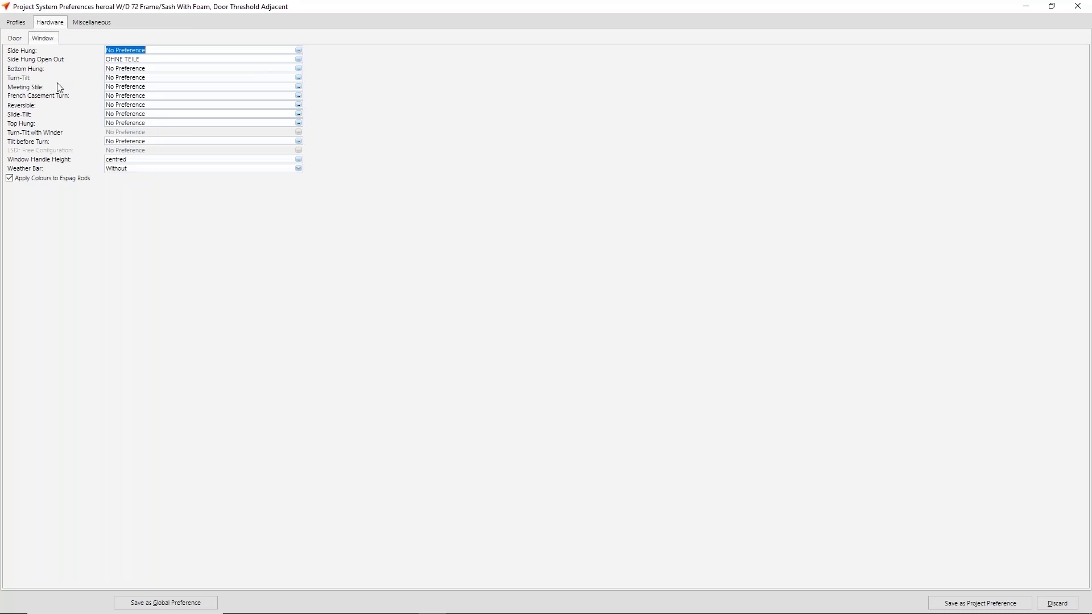
pyautogui.doubleClick(126, 77)
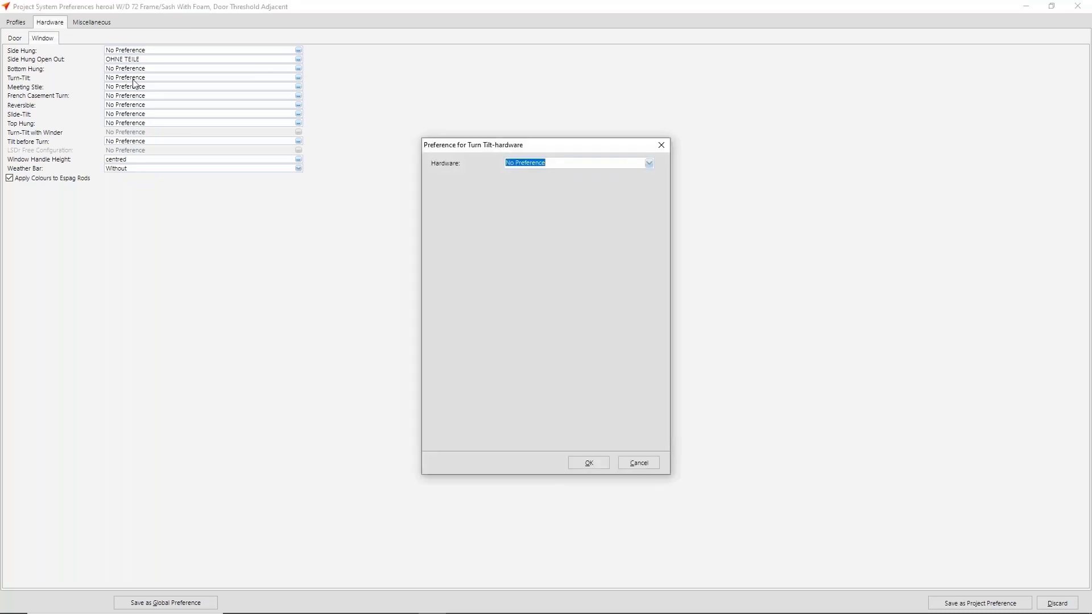
pyautogui.click(544, 164)
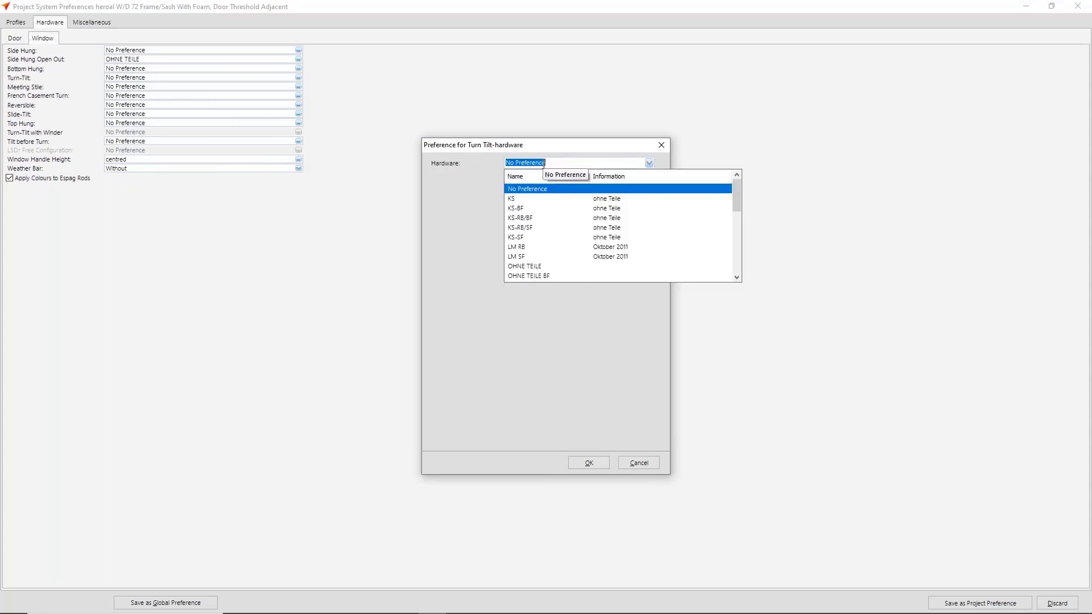
pyautogui.press('Down')
pyautogui.press('Down')
pyautogui.press('Down')
pyautogui.press('Down')
pyautogui.press('Down')
pyautogui.press('Down')
pyautogui.press('Down')
pyautogui.press('Down')
pyautogui.press('Down')
pyautogui.press('Down')
pyautogui.press('Down')
pyautogui.press('Down')
pyautogui.press('Down')
pyautogui.press('Down')
pyautogui.press('Down')
pyautogui.press('Down')
pyautogui.press('Down')
pyautogui.press('Down')
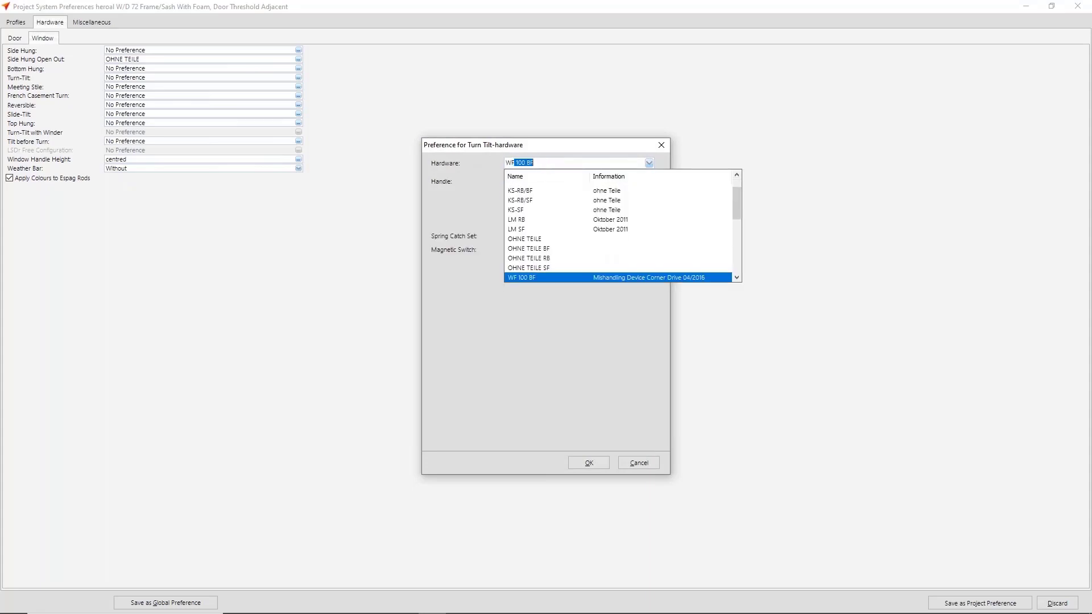
pyautogui.press('Down')
pyautogui.press('Down')
pyautogui.press('Down')
pyautogui.press('Down')
pyautogui.press('Down')
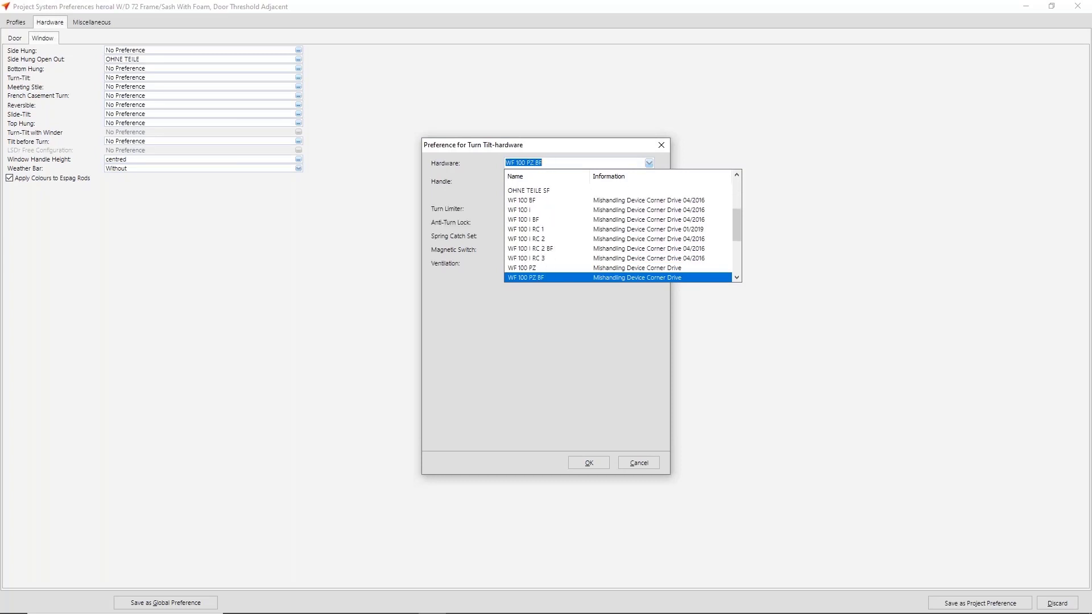
pyautogui.press('Down')
pyautogui.press('Down')
pyautogui.press('Down')
pyautogui.press('Down')
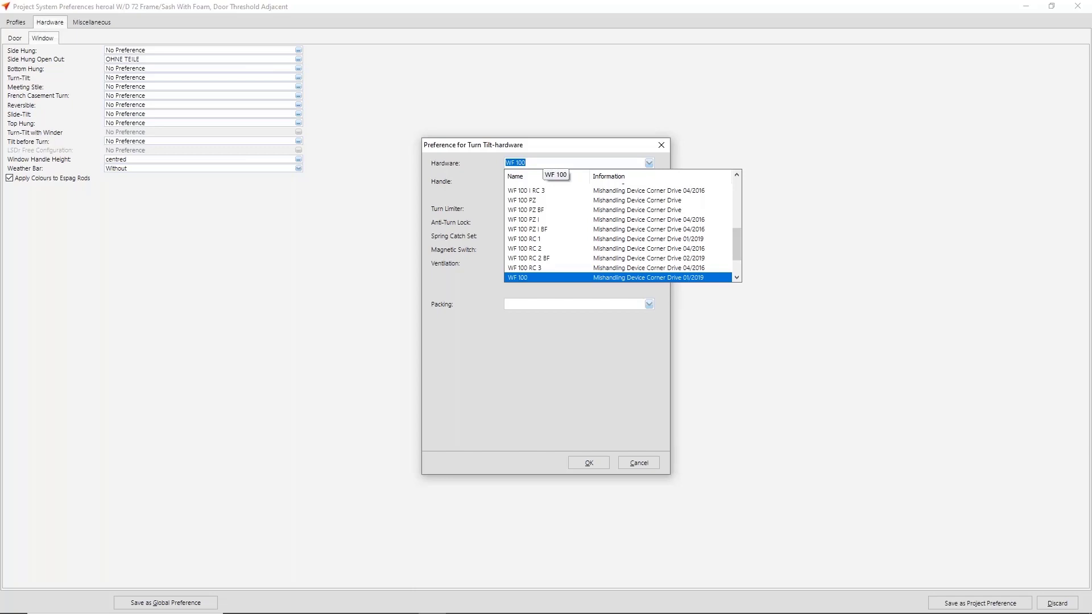
pyautogui.press('Tab')
# Step: Set the turn-tilt handle to SI-Line, 11300, the turn limiter to Without, 11300 and the anti-turn lock to Without
pyautogui.click(606, 178)
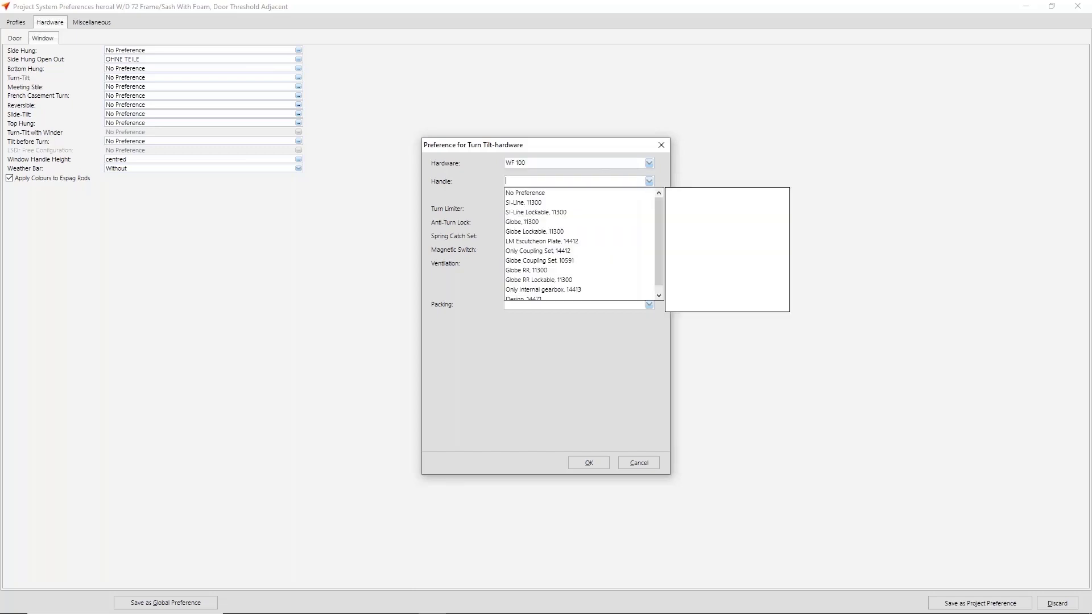
pyautogui.click(523, 205)
pyautogui.click(524, 208)
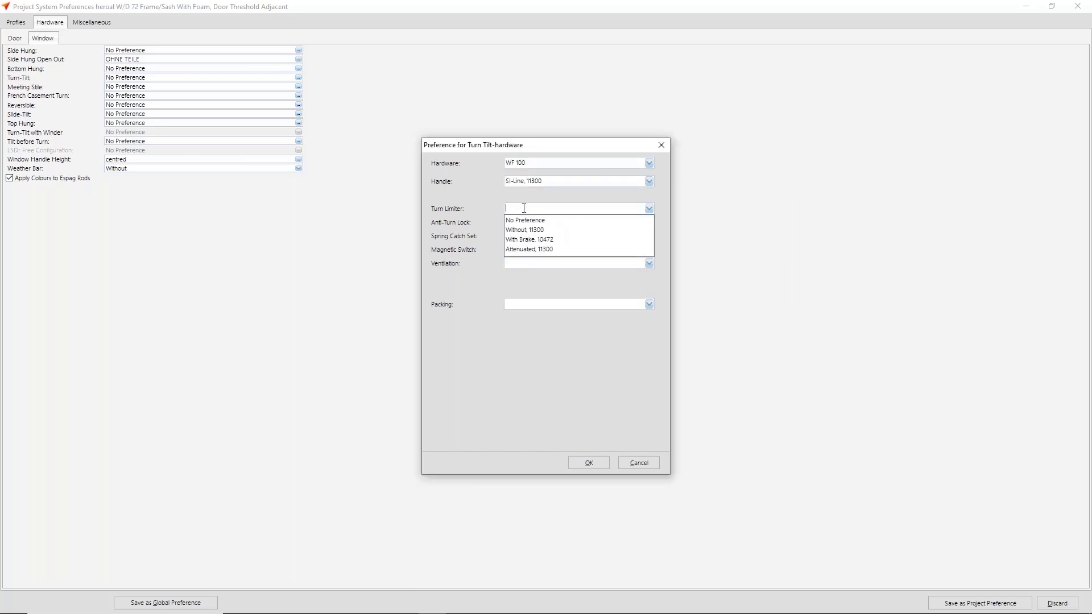
pyautogui.click(520, 229)
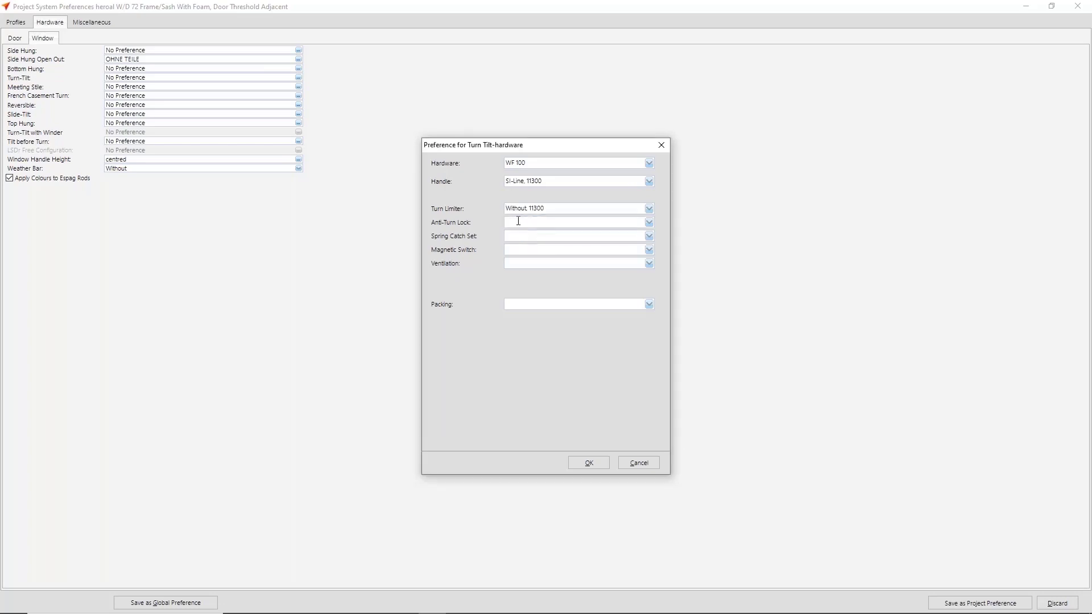
pyautogui.click(517, 222)
pyautogui.click(518, 242)
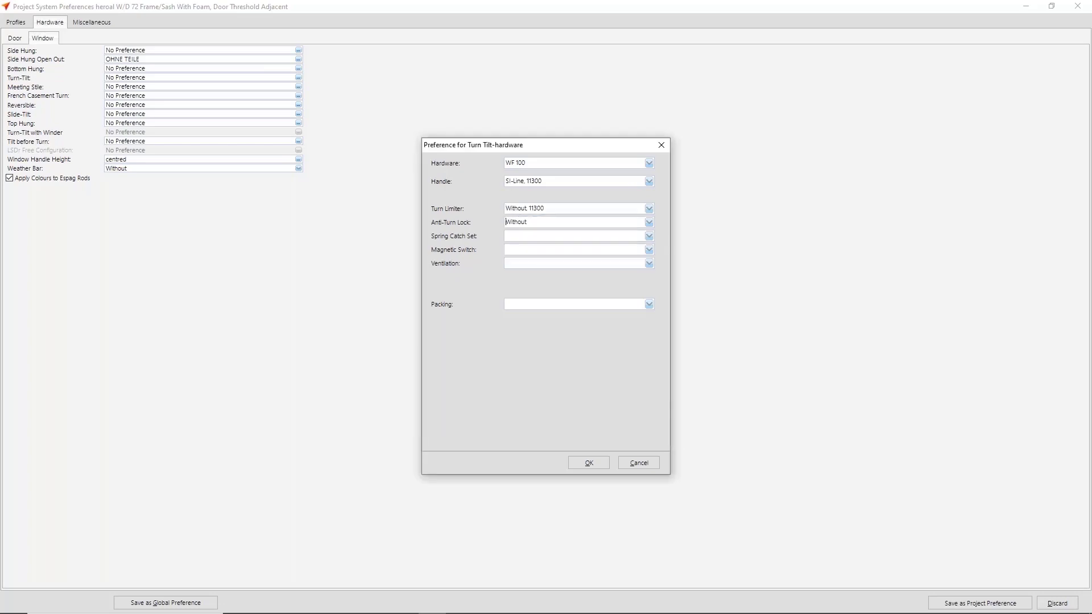
# Step: Set the turn-tilt spring catch set and ventilation to Without and the magnetic switch to Without, 11300
pyautogui.click(515, 236)
pyautogui.click(517, 256)
pyautogui.click(516, 249)
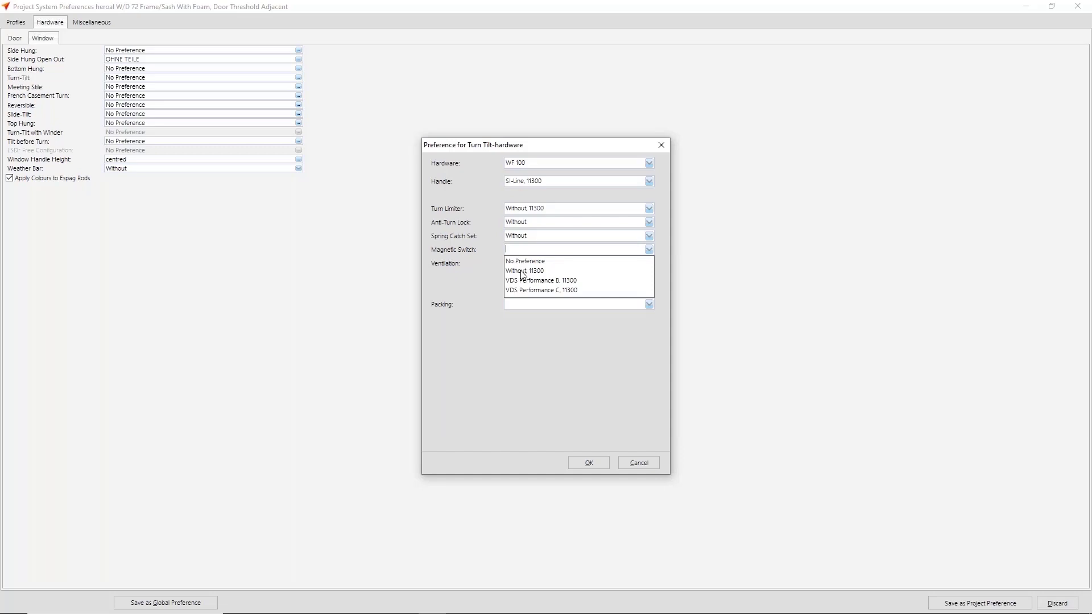
pyautogui.click(522, 273)
pyautogui.click(529, 262)
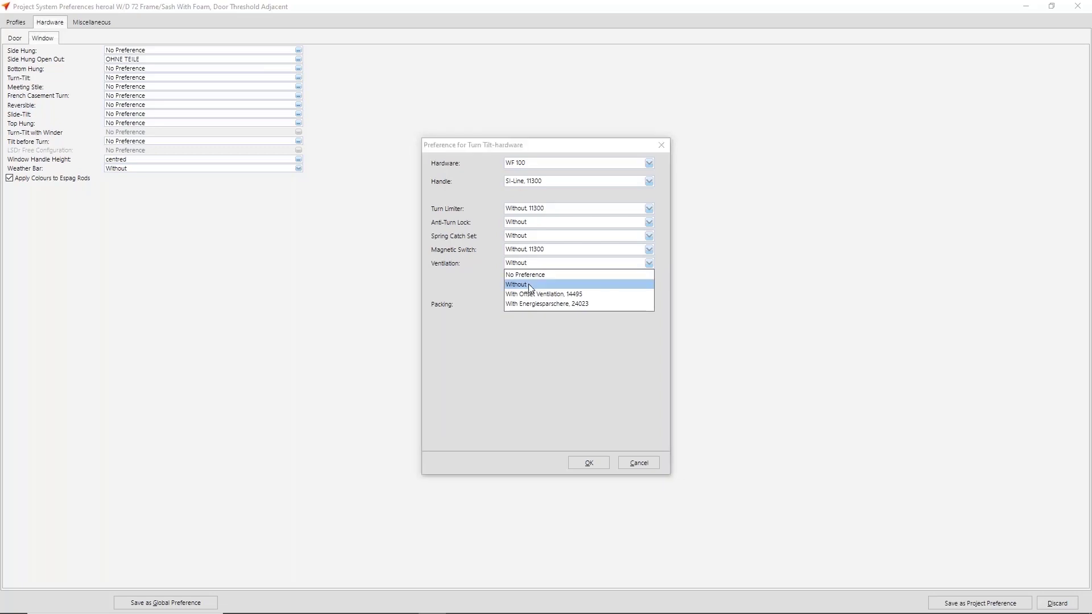
pyautogui.click(529, 285)
# Step: Set the turn-tilt packing to Set, 14433 and save the heroal W/D 72 settings as project preference
pyautogui.click(530, 307)
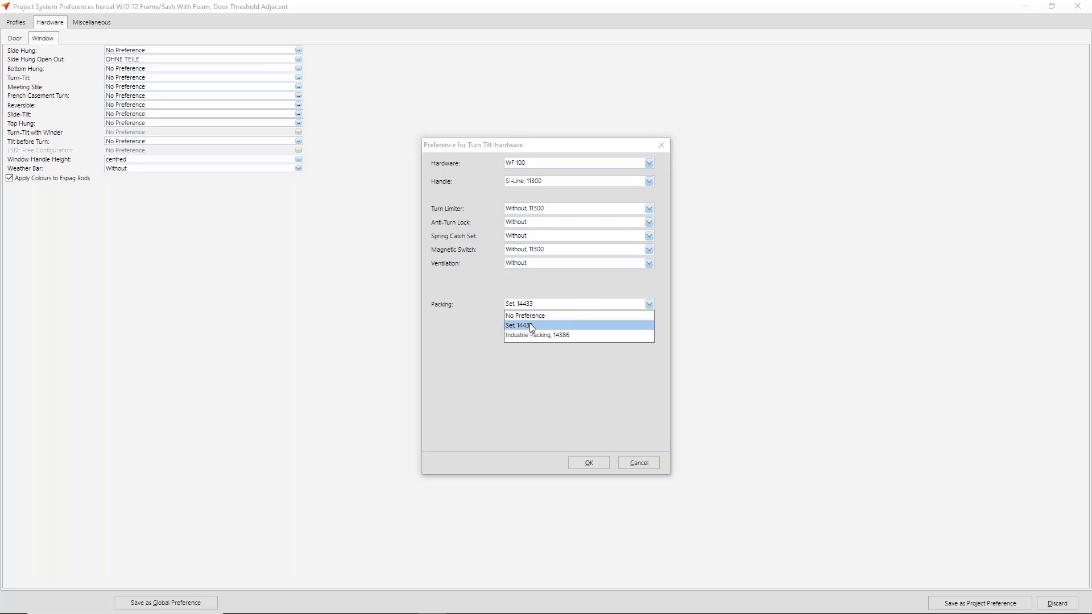
pyautogui.click(530, 325)
pyautogui.click(589, 462)
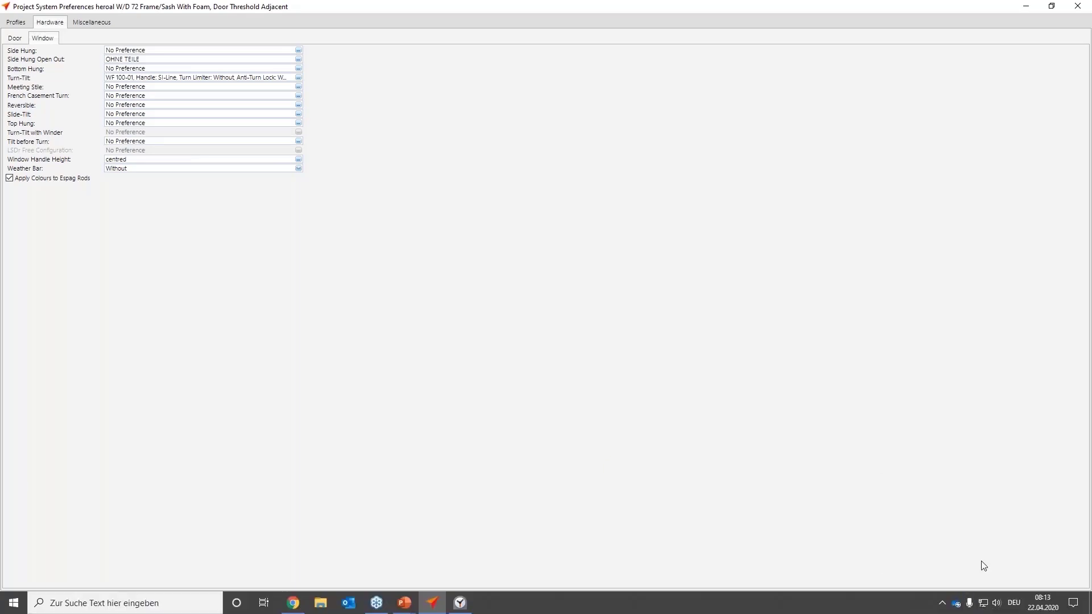
pyautogui.click(987, 603)
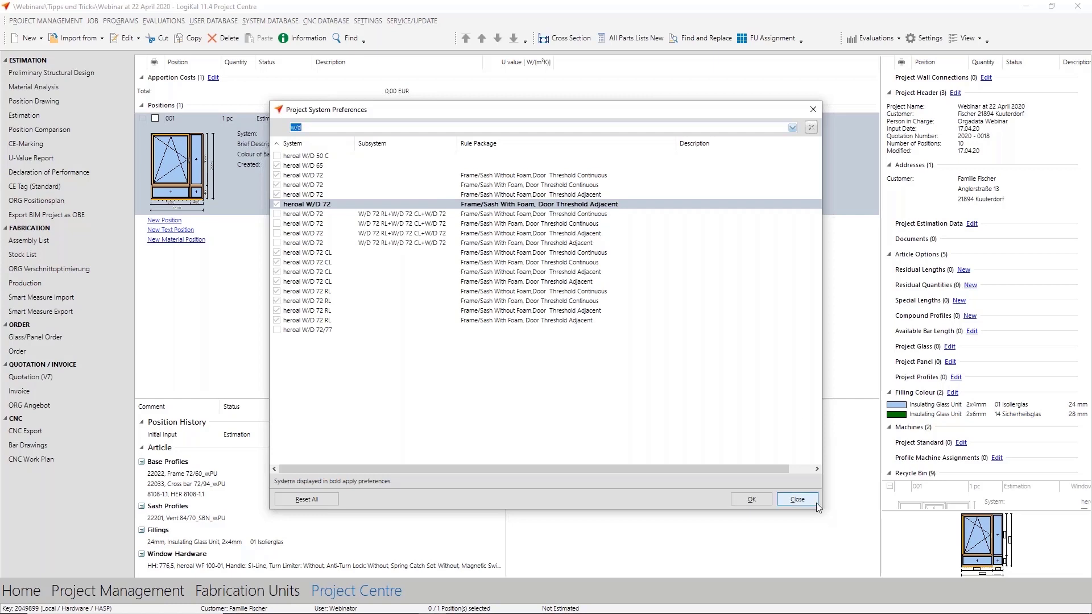
pyautogui.click(798, 499)
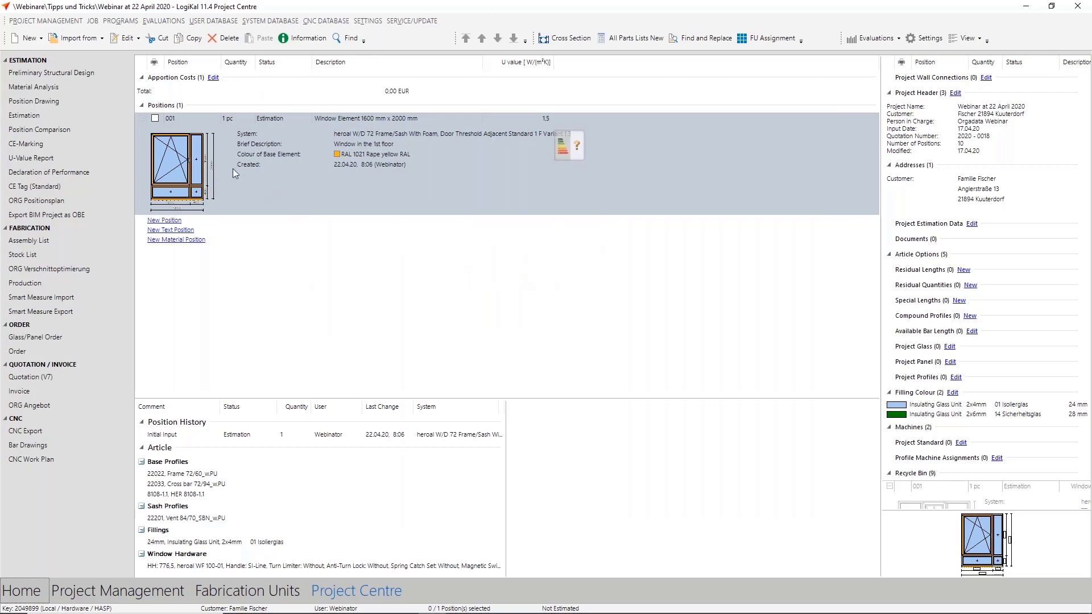
# Step: Copy the global system preference of heroal W/D 72 Frame/Sash With Foam, Door Threshold Adjacent under the description PROJECT DEPARTMENT
pyautogui.click(229, 22)
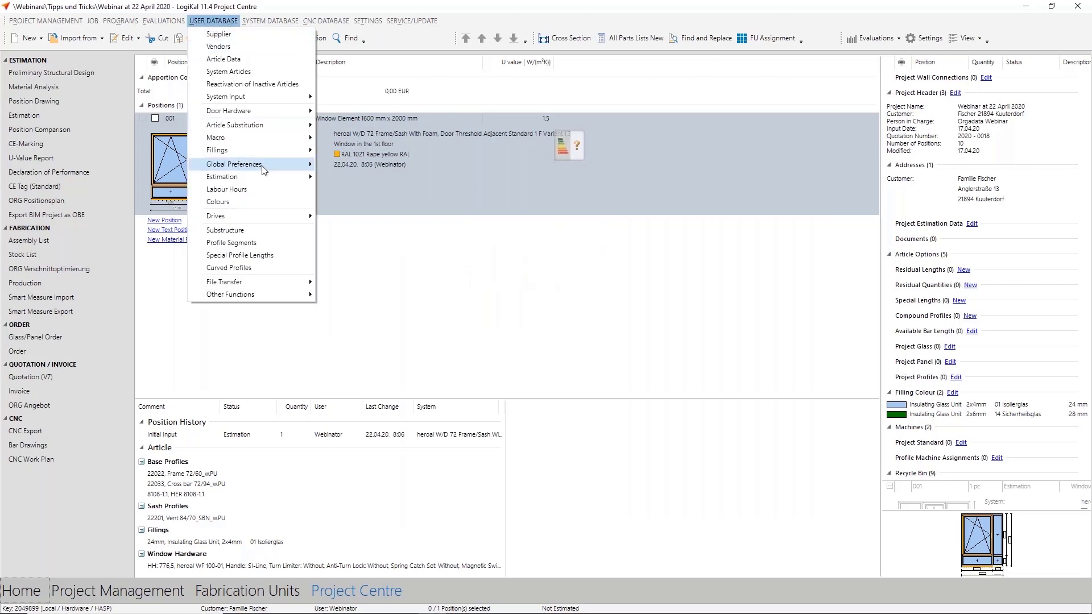
pyautogui.moveTo(263, 170)
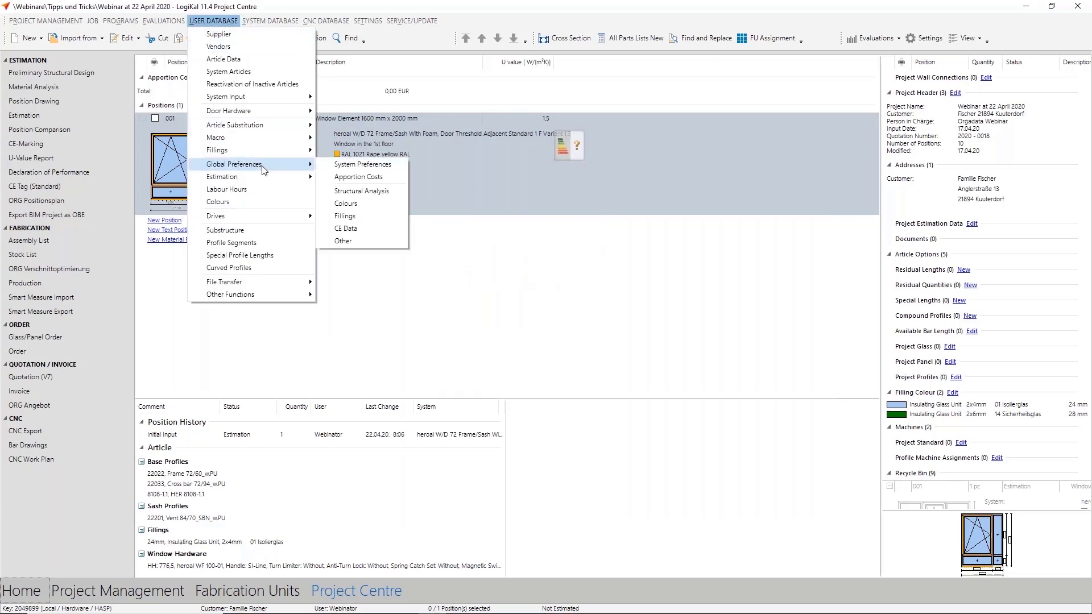
pyautogui.click(337, 165)
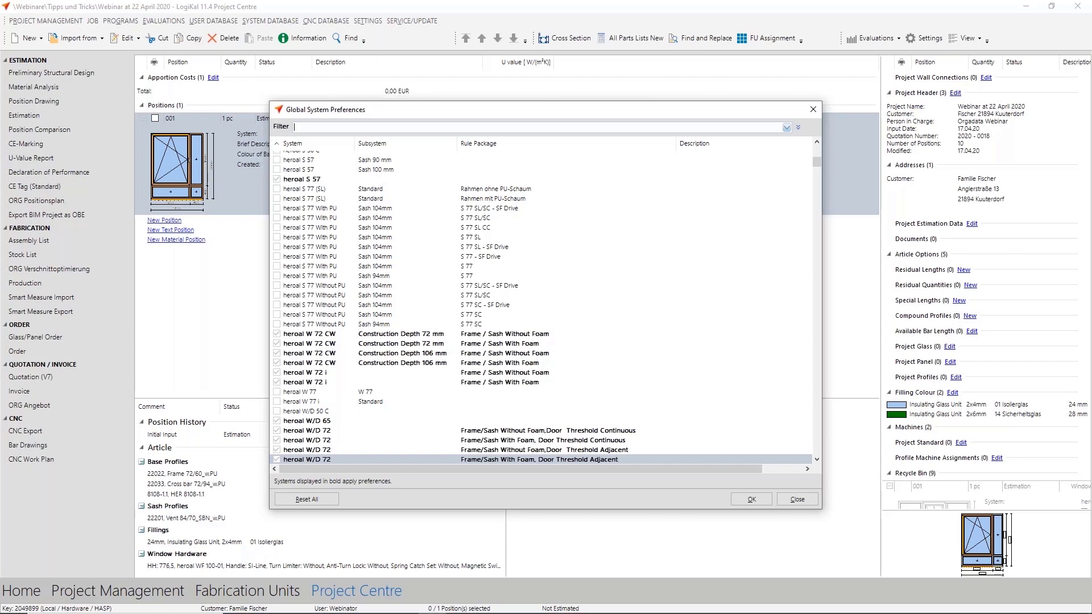
pyautogui.scroll(-1, 578, 398)
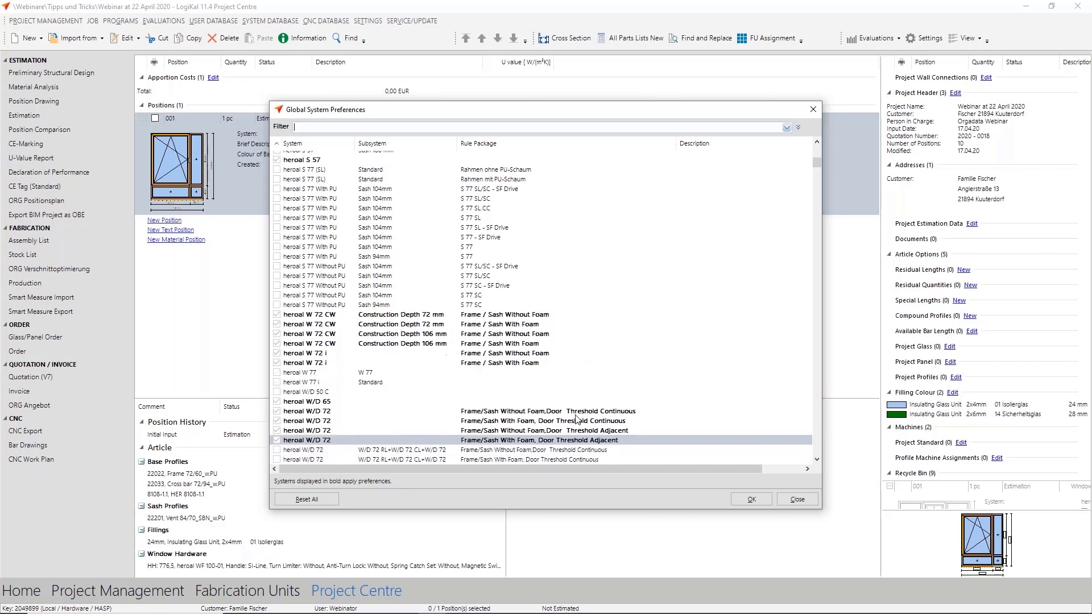
pyautogui.rightClick(574, 441)
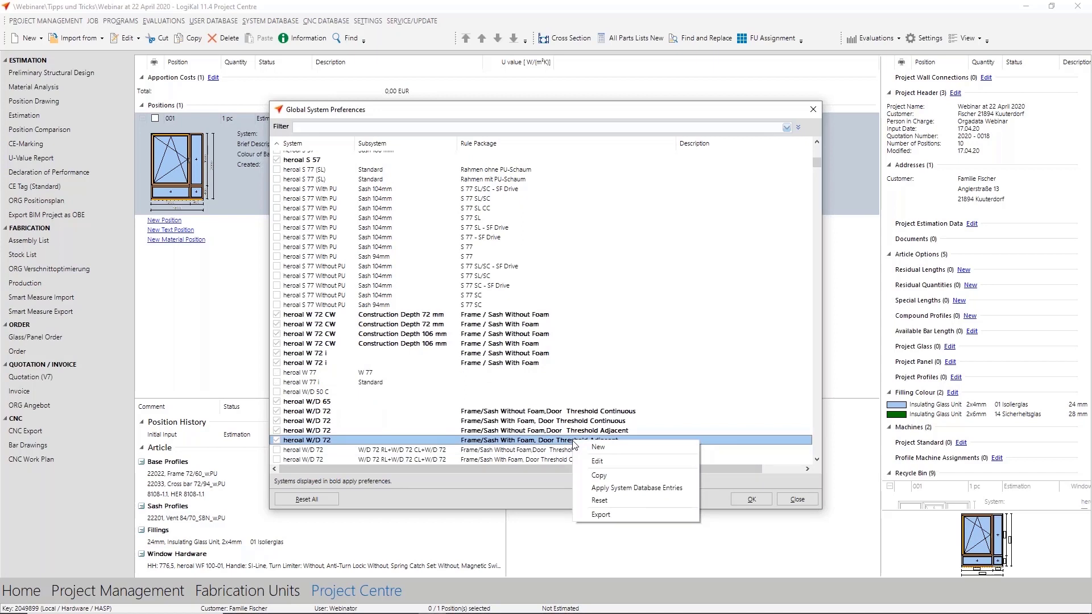
pyautogui.click(598, 476)
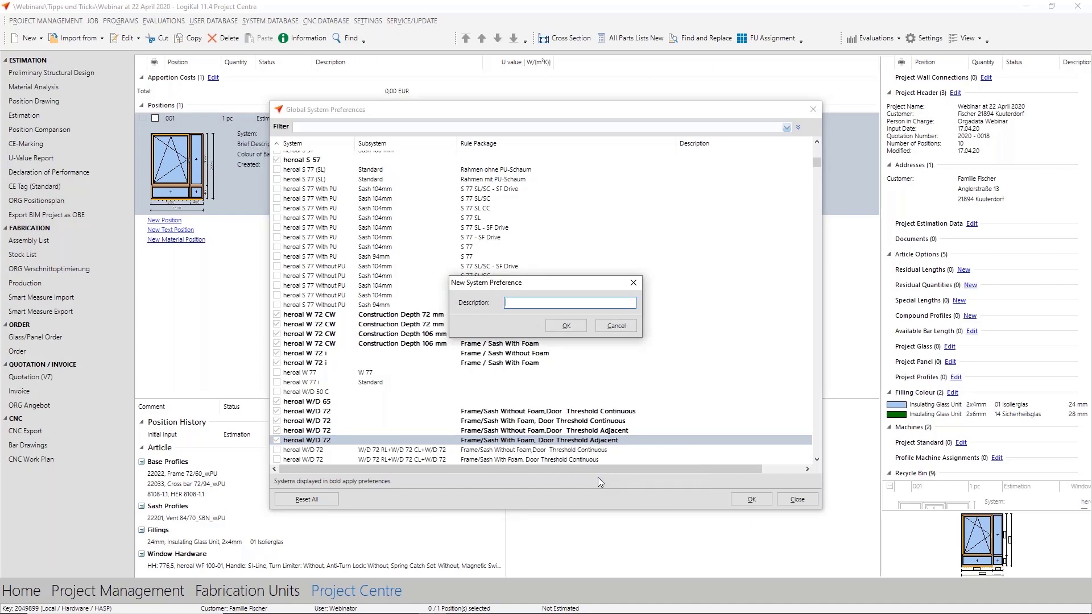
pyautogui.write('project department')
pyautogui.click(583, 330)
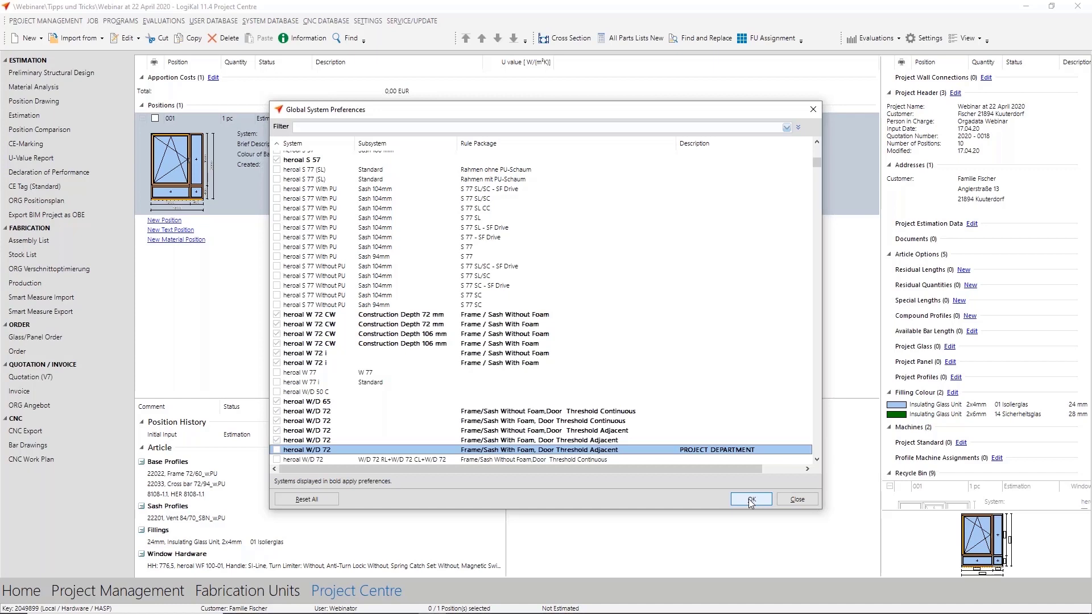
pyautogui.click(795, 501)
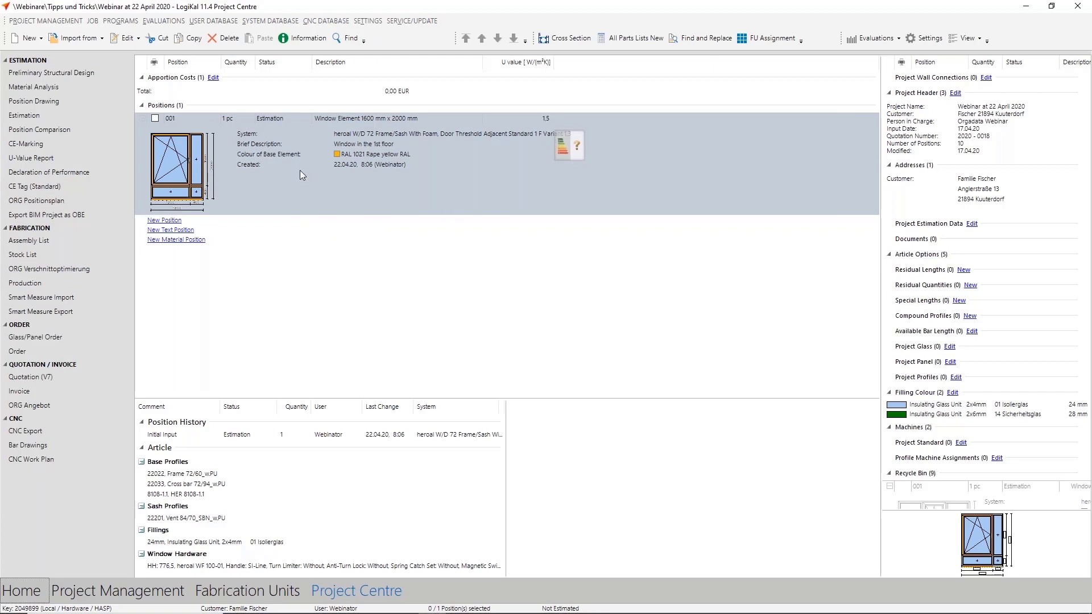
# Step: In the project colour preferences, set the heroal profile system to single-colour 39 1021 RAL
pyautogui.click(89, 21)
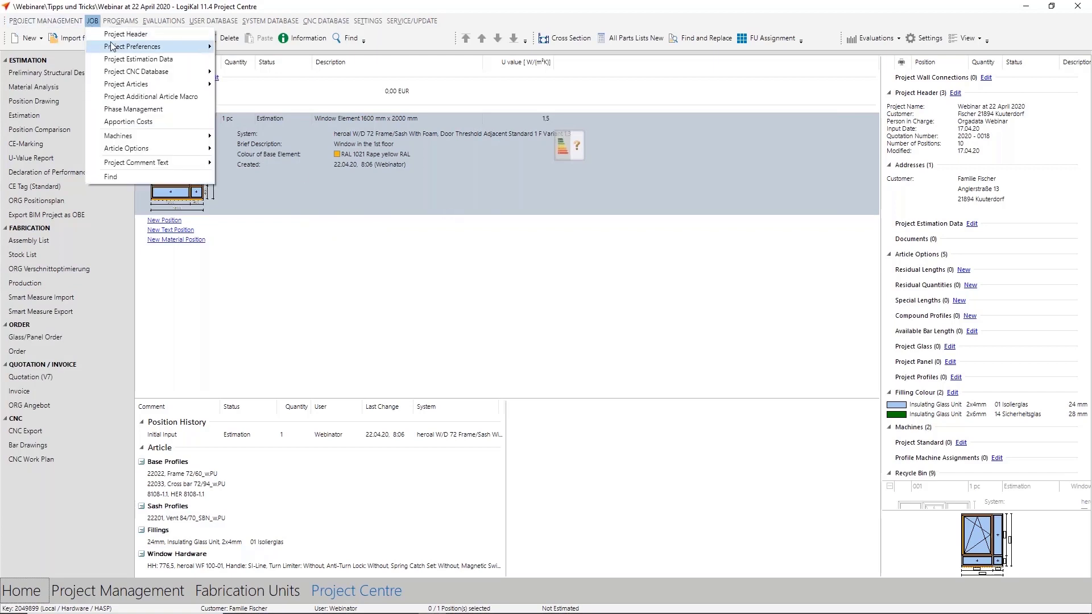
pyautogui.moveTo(116, 49)
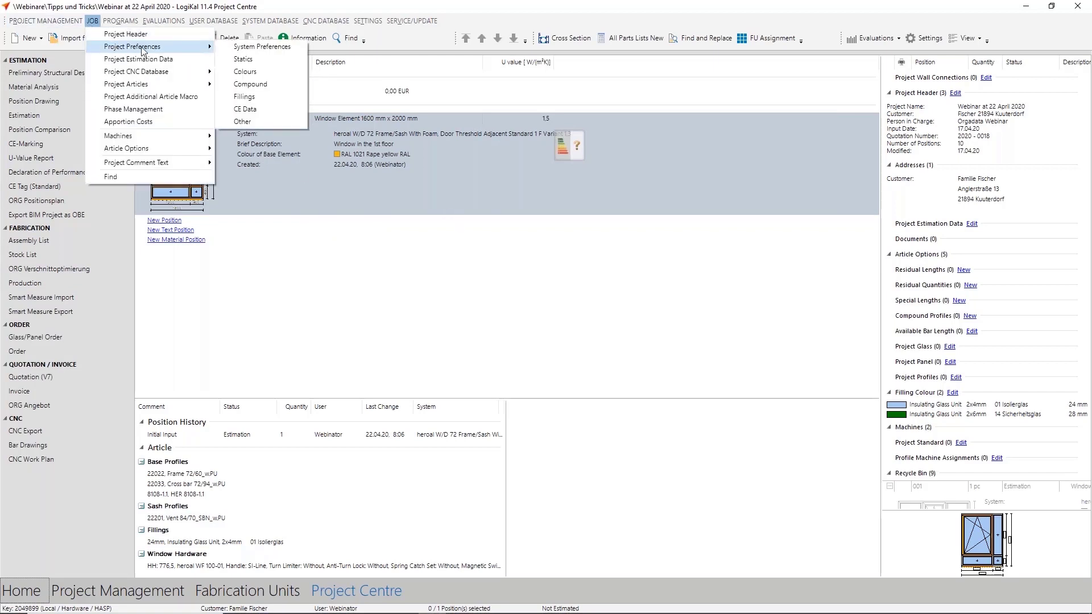
pyautogui.click(254, 74)
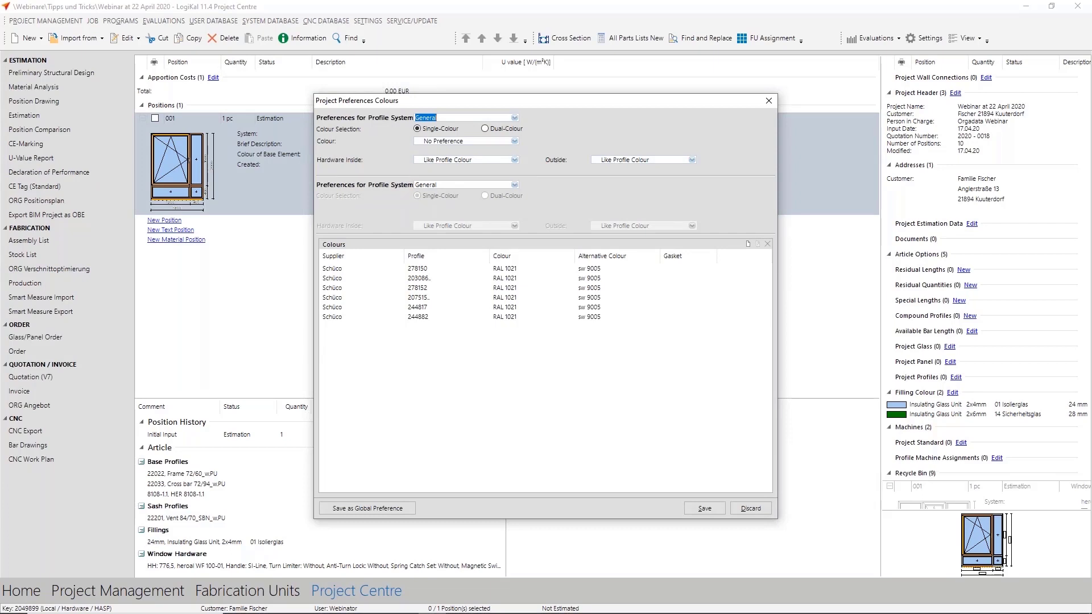
pyautogui.click(442, 118)
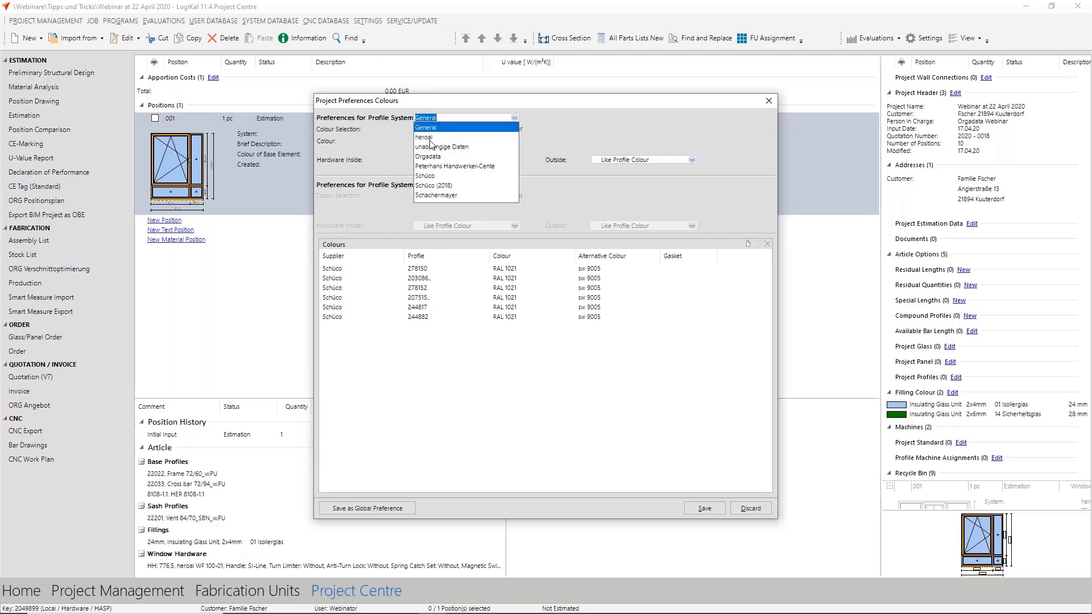
pyautogui.click(432, 142)
pyautogui.click(430, 140)
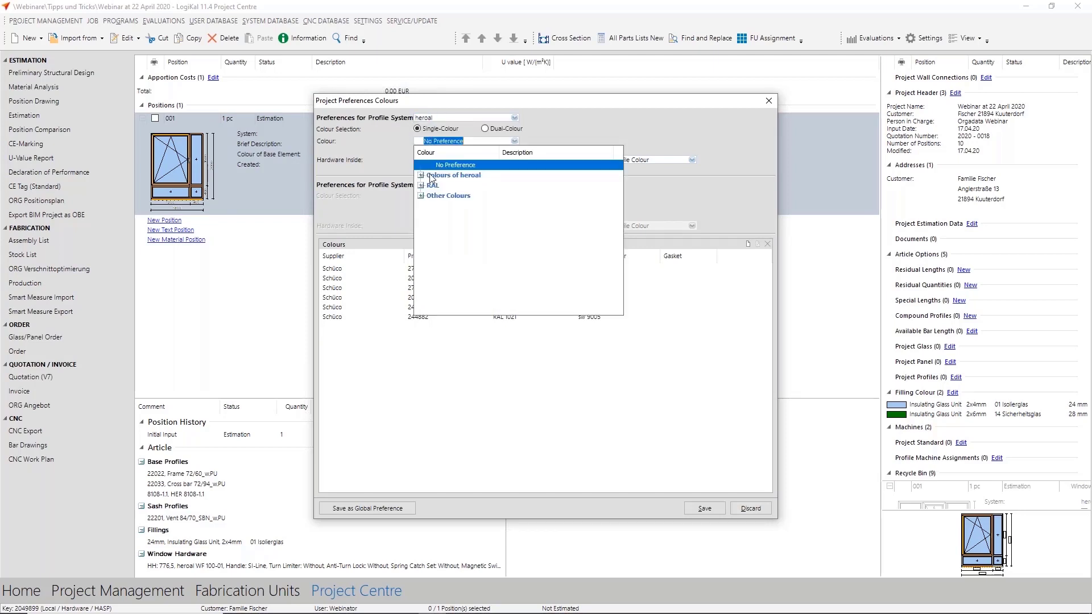
pyautogui.click(422, 175)
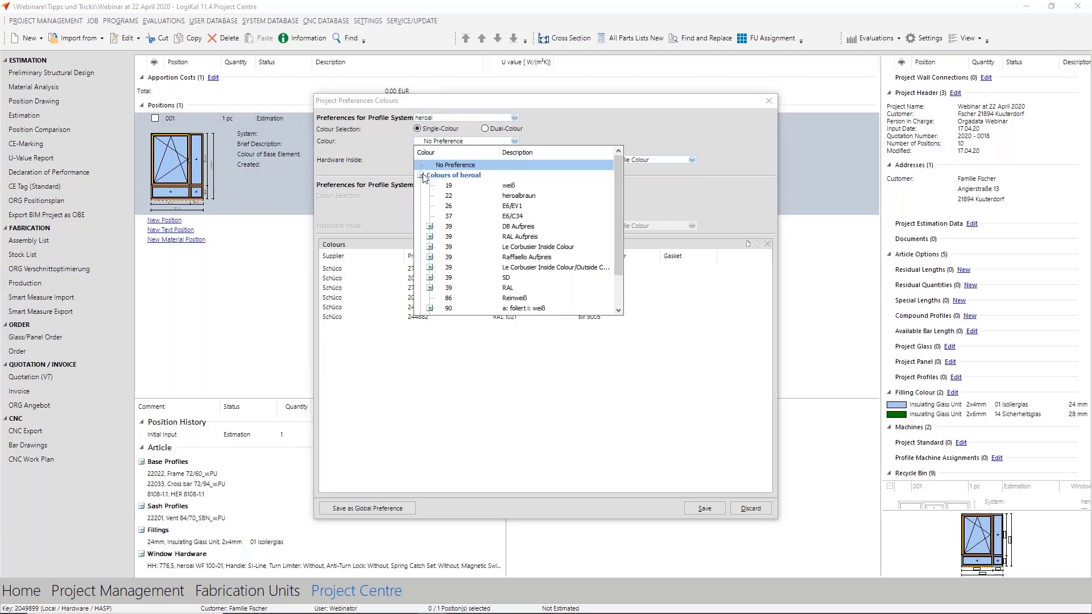
pyautogui.click(359, 140)
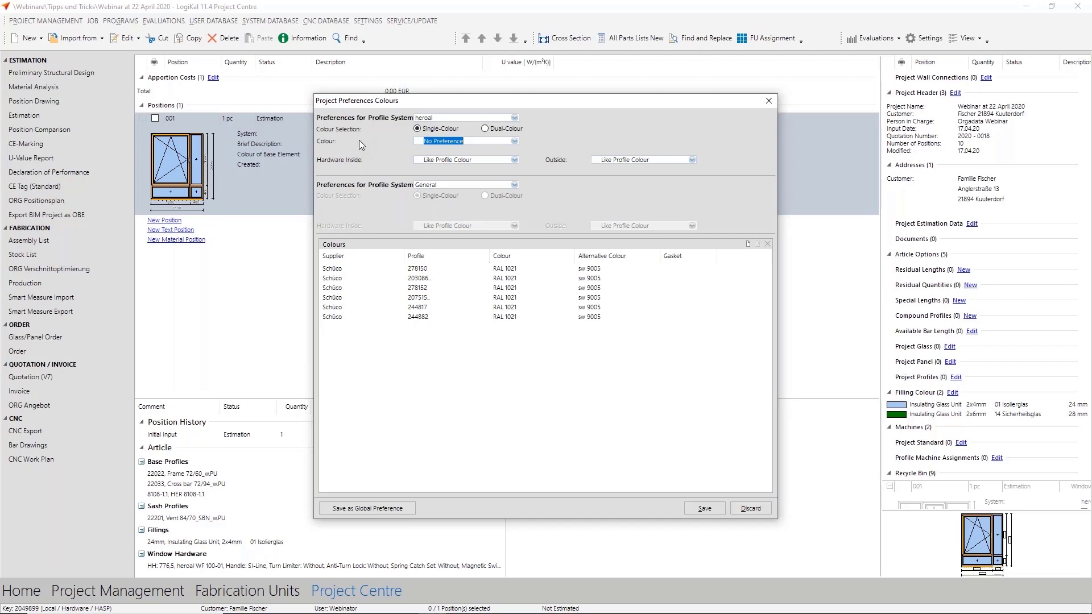
pyautogui.click(475, 140)
pyautogui.write('1021')
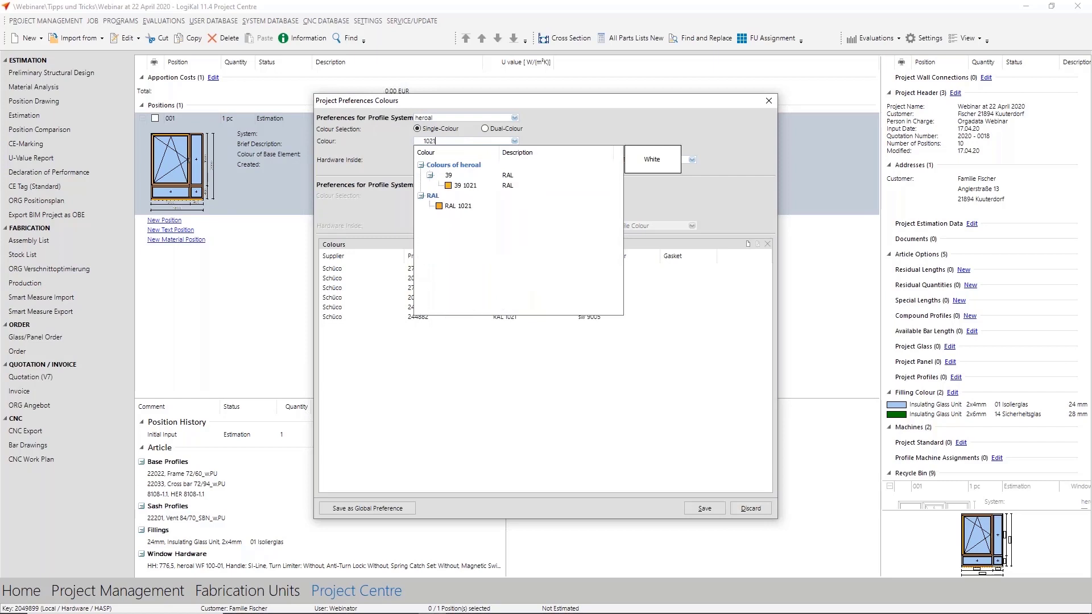
pyautogui.click(465, 186)
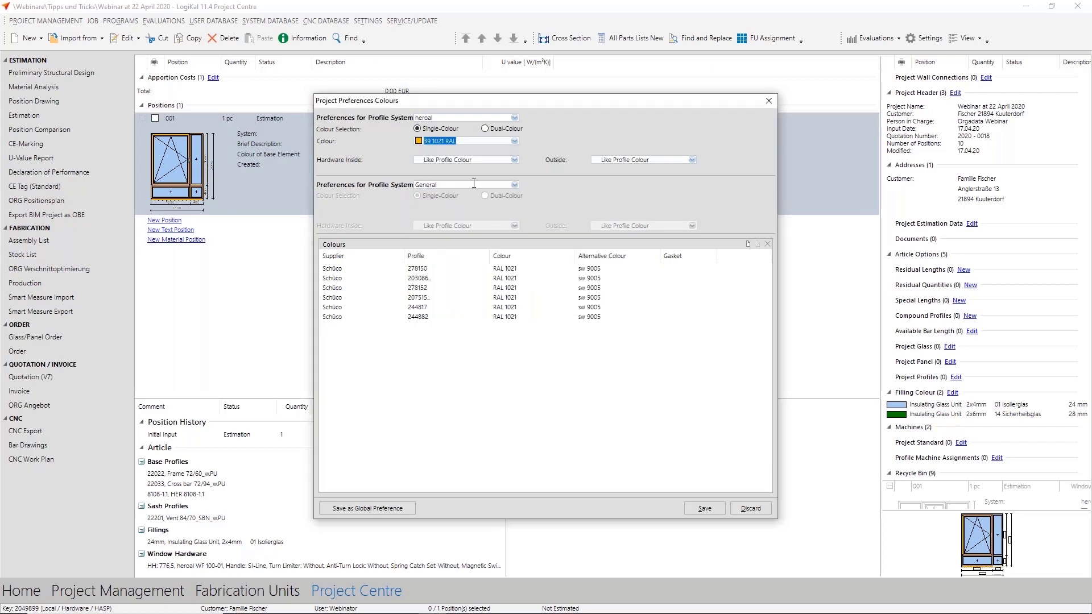
# Step: Set the inside and outside hardware colours for heroal to 18 silber (grau) and save the project colour preferences
pyautogui.click(480, 159)
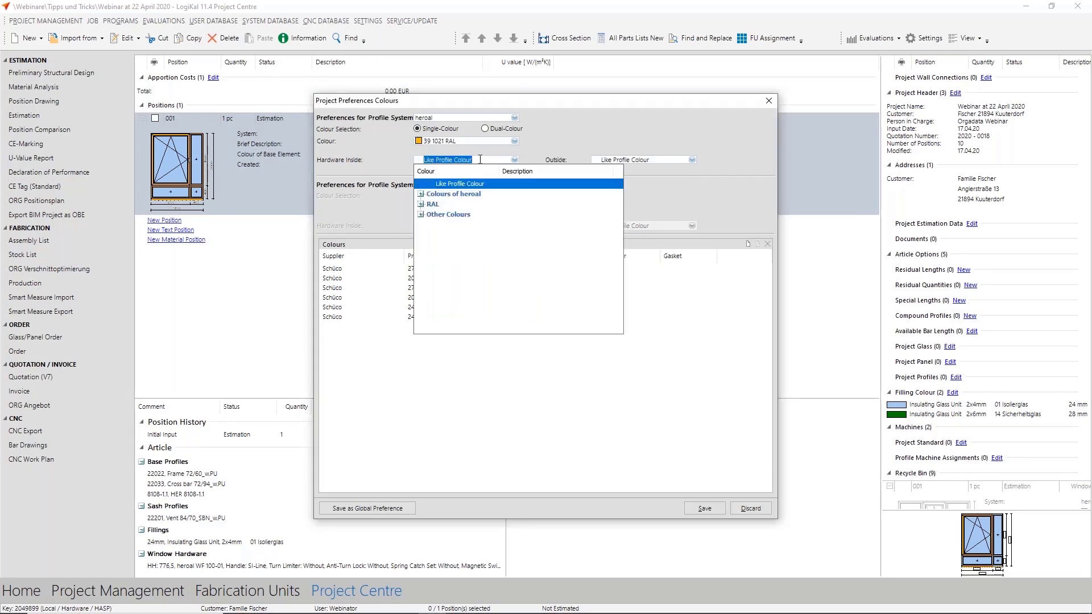
pyautogui.click(421, 194)
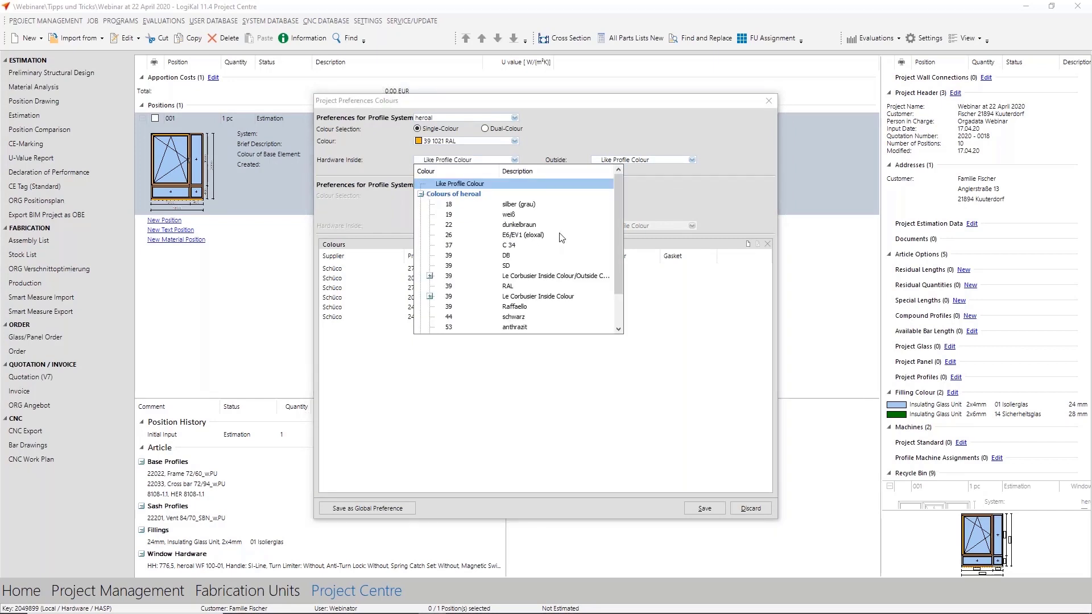
pyautogui.click(518, 204)
pyautogui.click(641, 161)
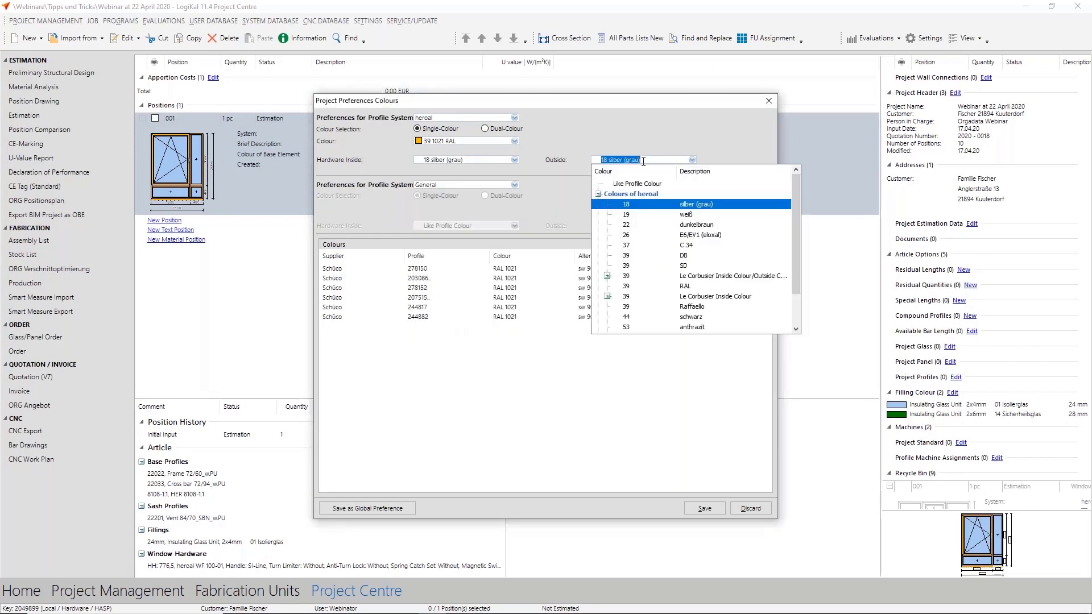
pyautogui.click(666, 209)
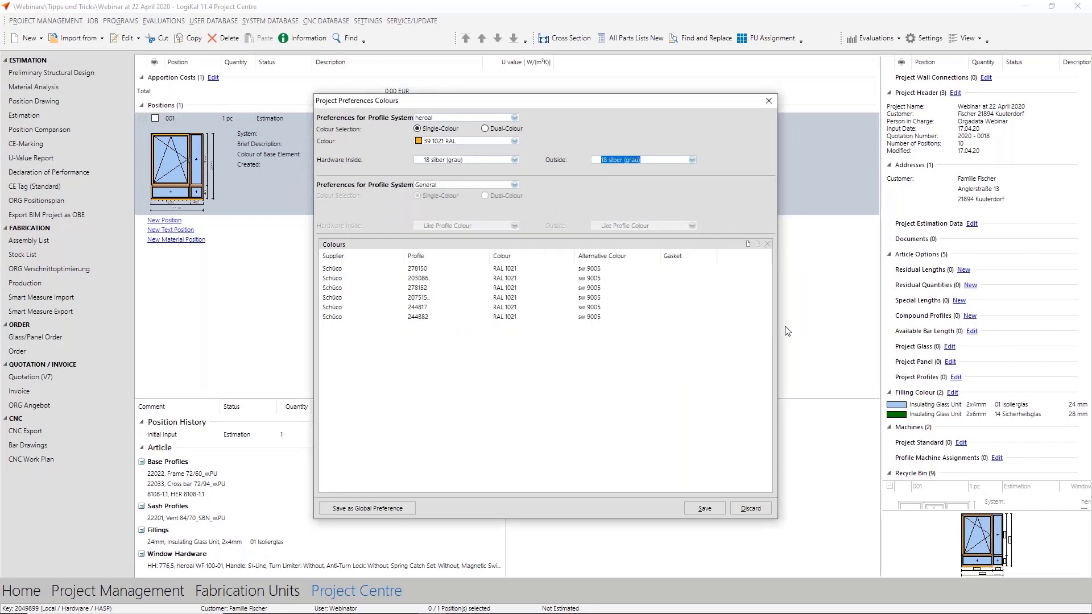
pyautogui.click(701, 513)
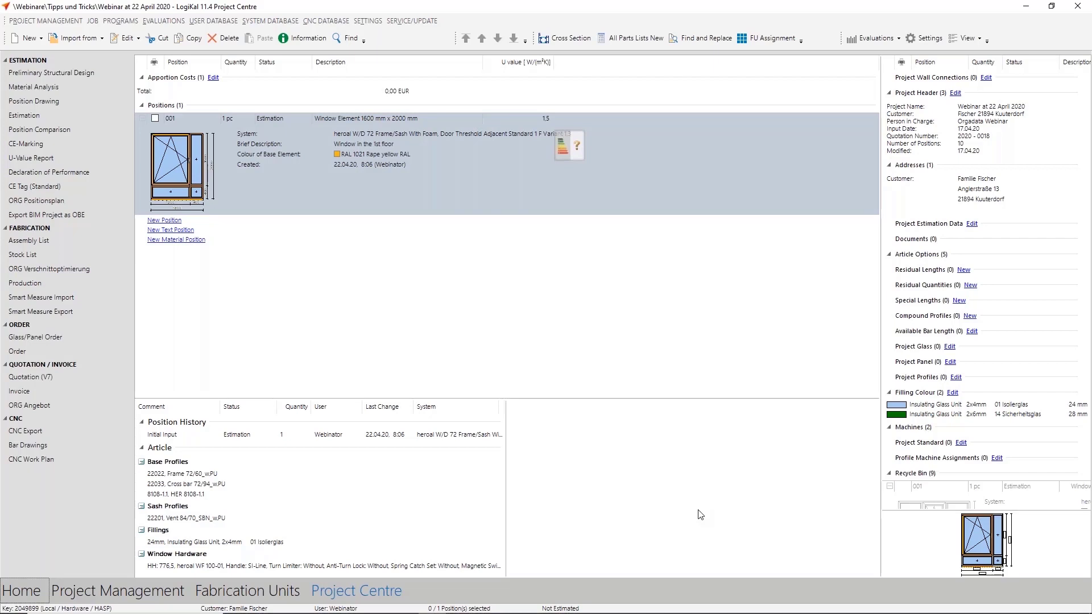
# Step: Set the first glass preference in the project filling preferences to Insulating Glass Unit, Wärmeschutz 1,0 with 24 mm filling thickness and save
pyautogui.click(92, 22)
pyautogui.moveTo(122, 48)
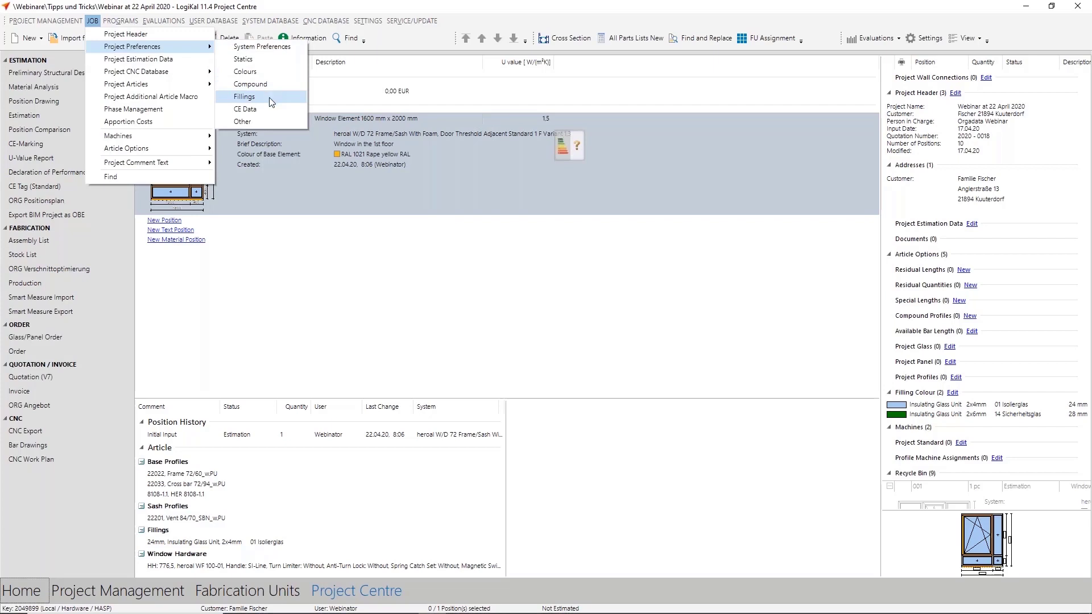
pyautogui.click(244, 97)
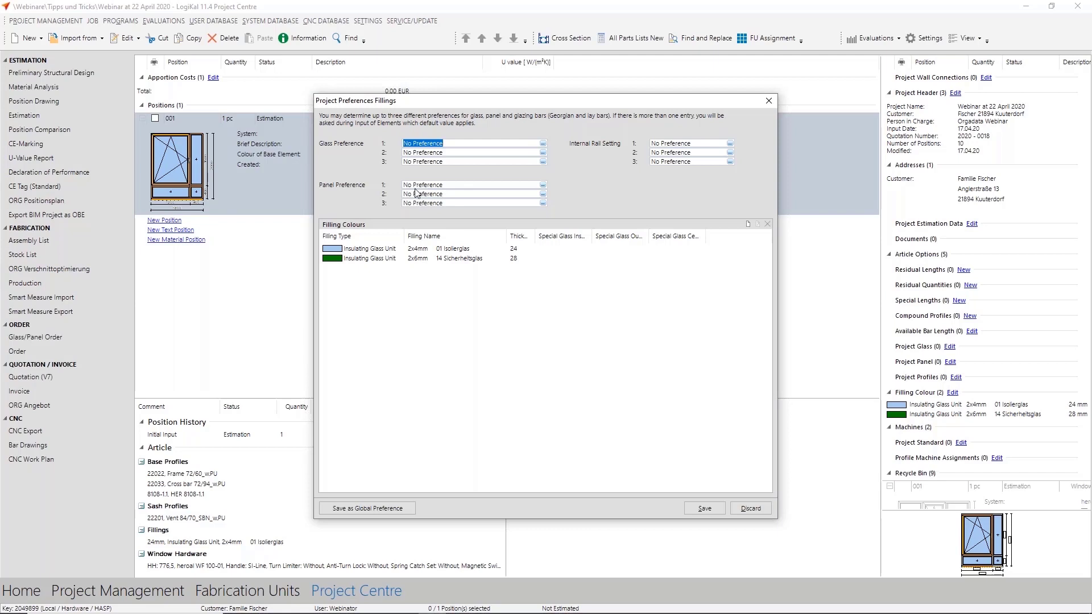
pyautogui.click(466, 145)
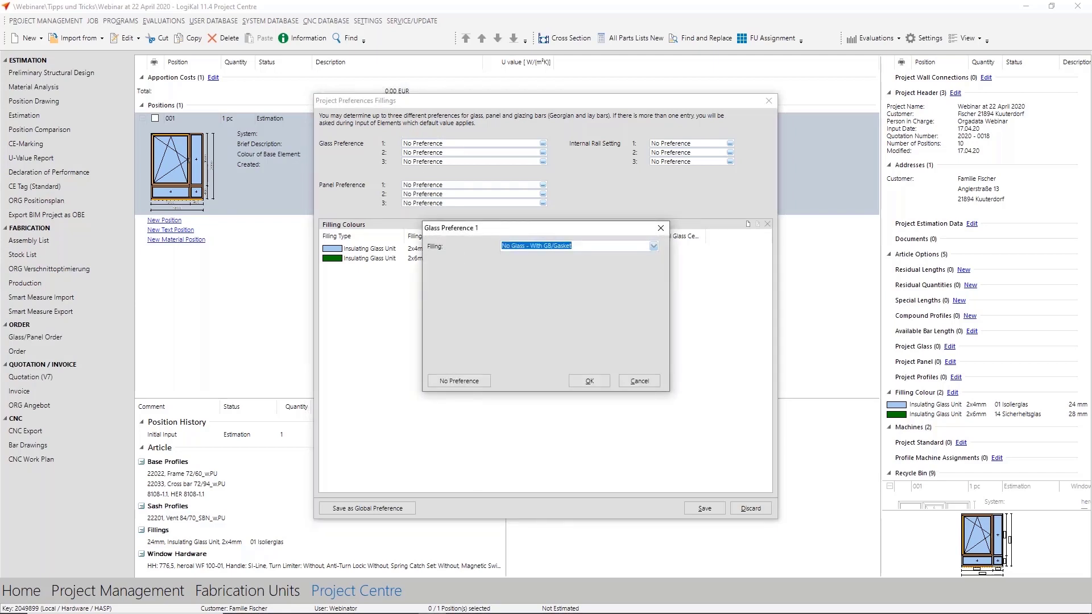
pyautogui.click(653, 248)
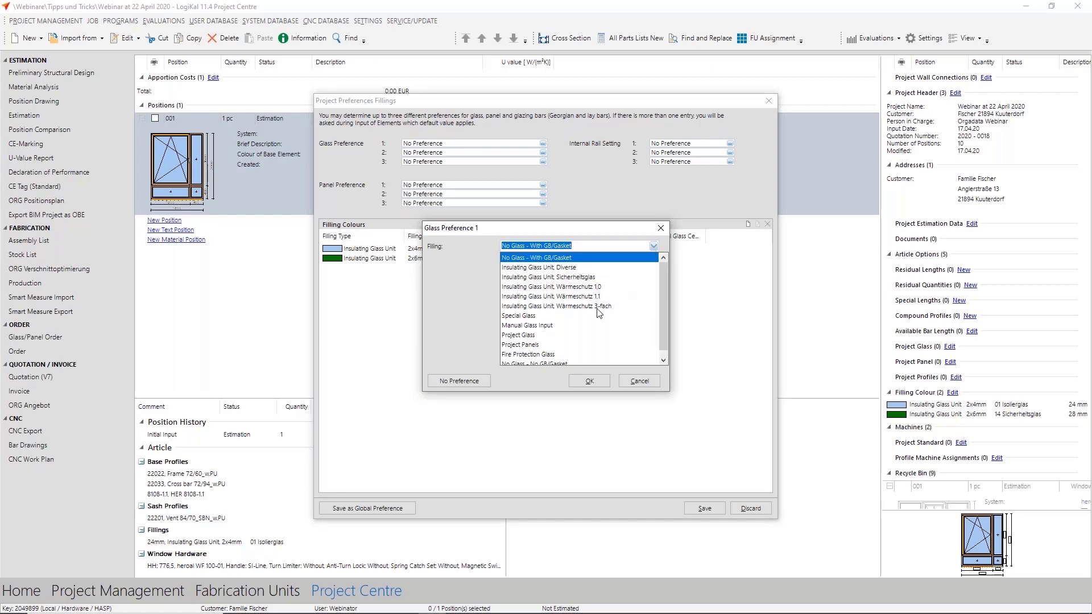
pyautogui.click(565, 287)
pyautogui.click(538, 286)
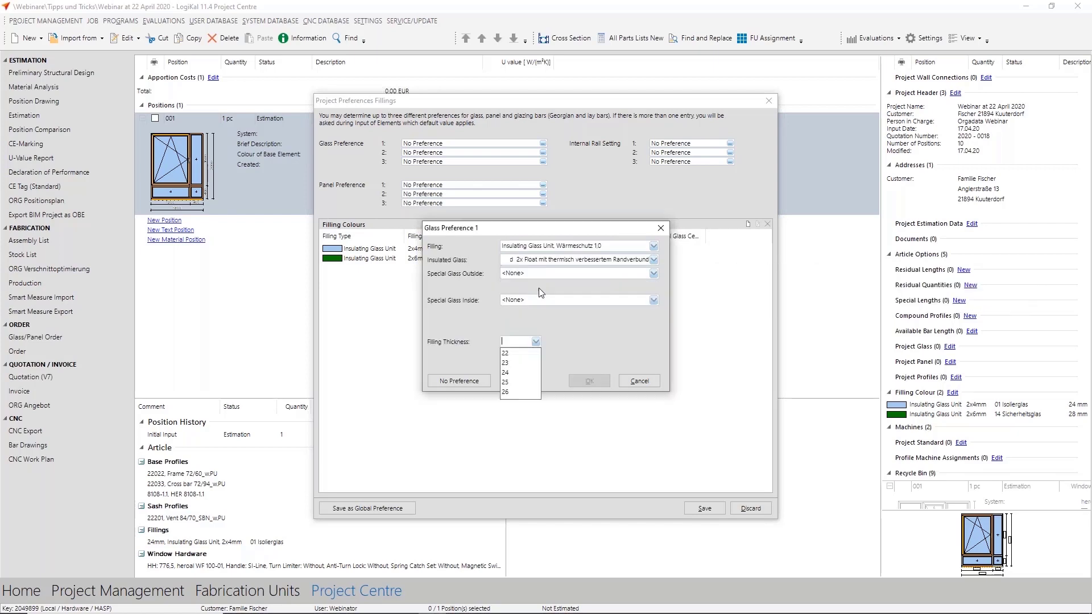
pyautogui.click(511, 370)
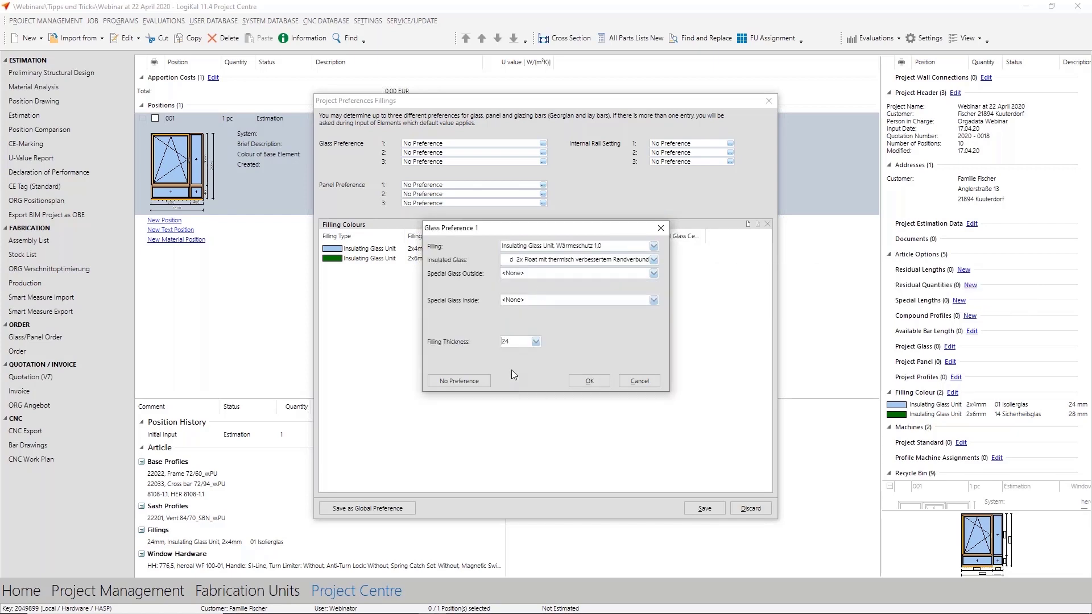
pyautogui.click(607, 381)
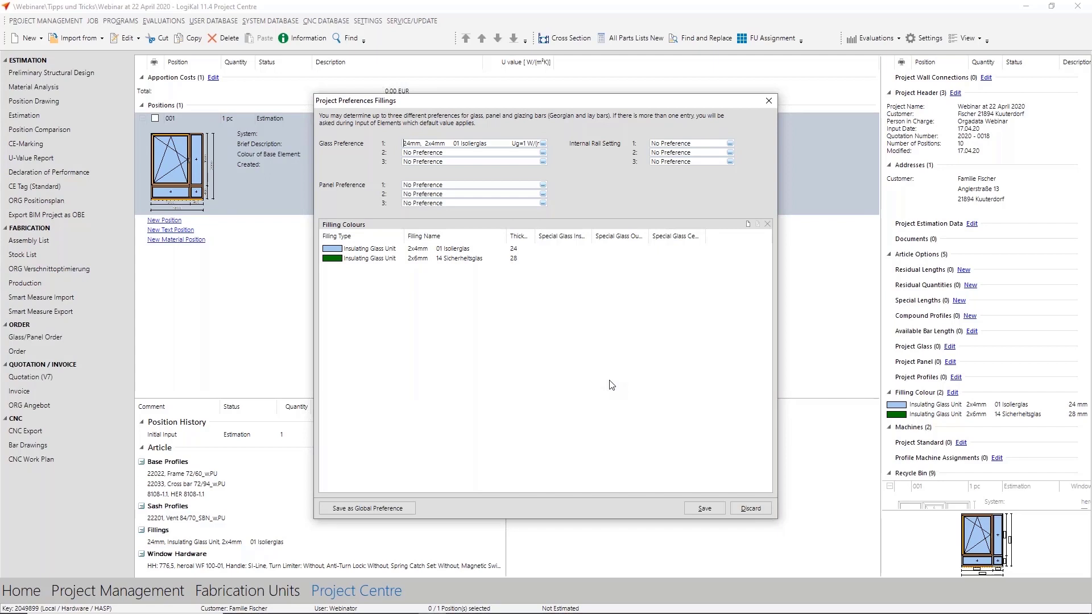
pyautogui.click(704, 508)
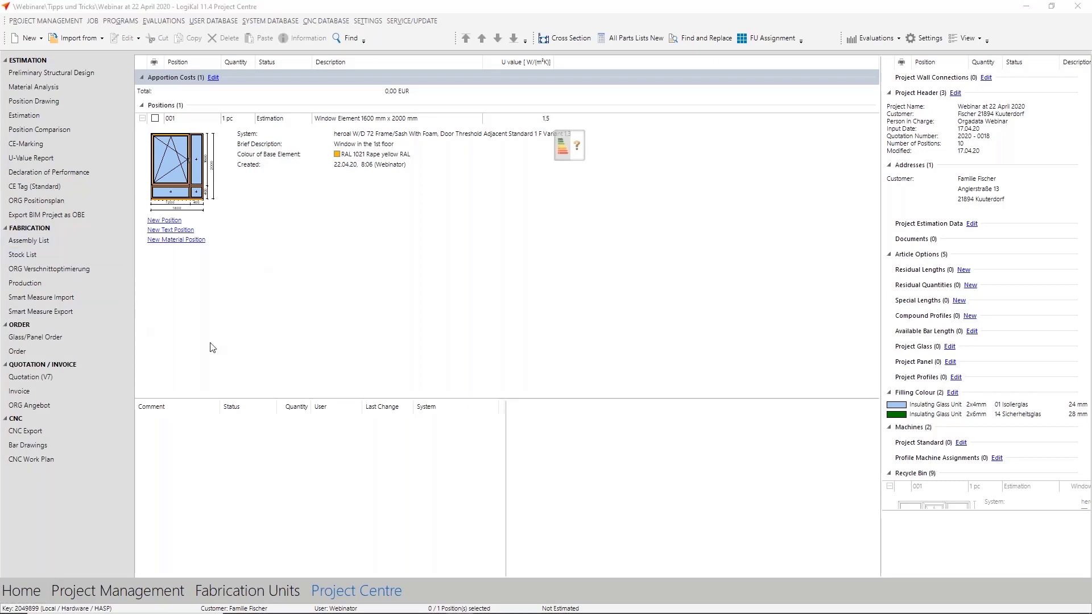
# Step: Create new position 002 in heroal W/D 72 with the brief description "window first floor"
pyautogui.click(164, 220)
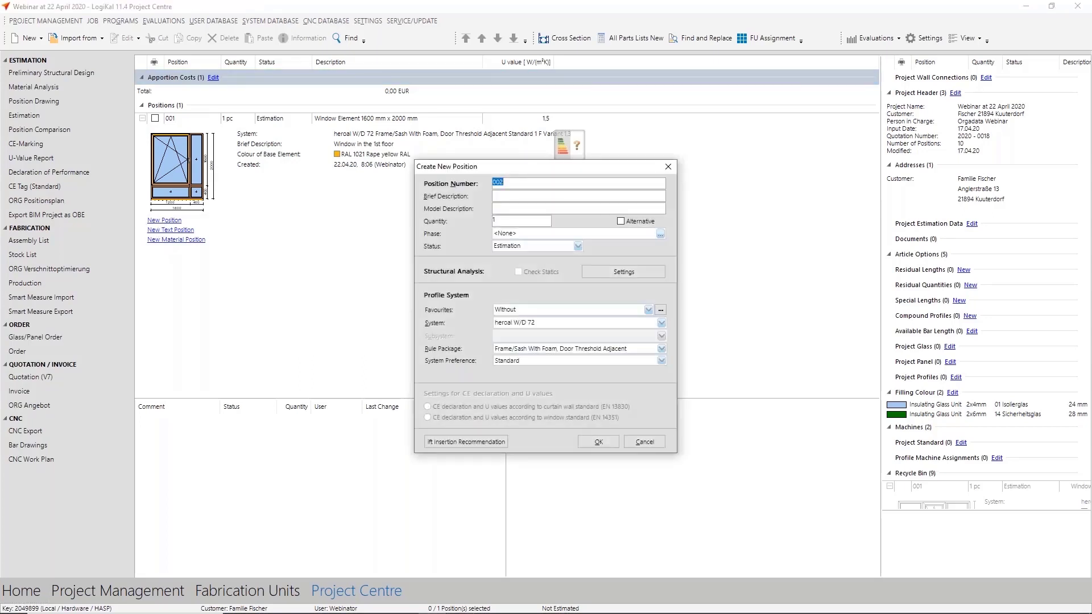
pyautogui.click(504, 197)
pyautogui.write('window first floor')
pyautogui.click(599, 442)
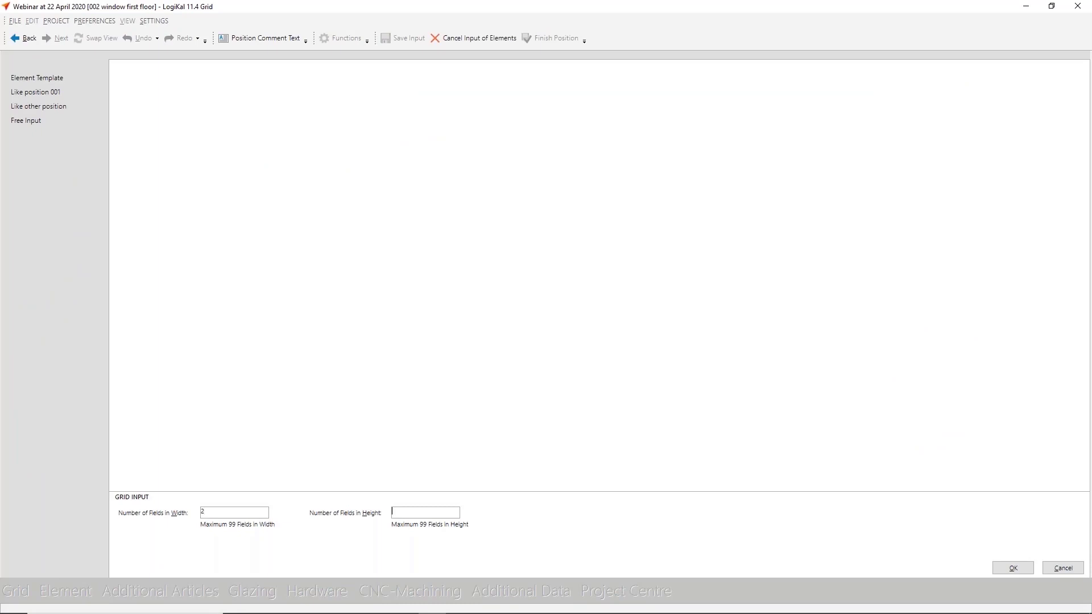
# Step: Define a grid of two by two fields with a total width of 1600 mm and a second partial width of 400 mm
pyautogui.press('Return')
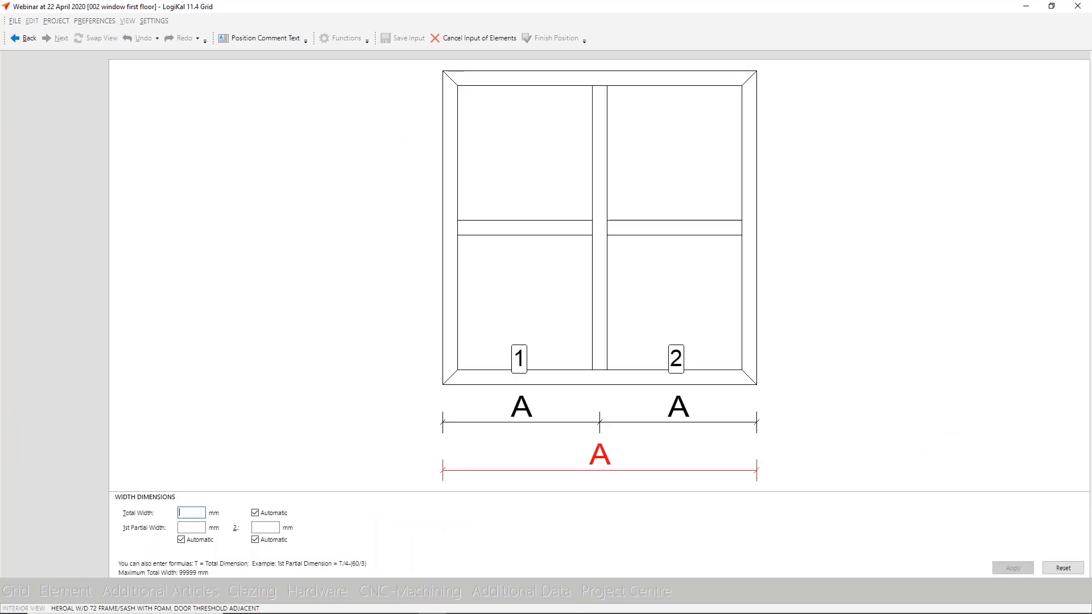
pyautogui.write('1600')
pyautogui.press('Tab')
pyautogui.press('Tab')
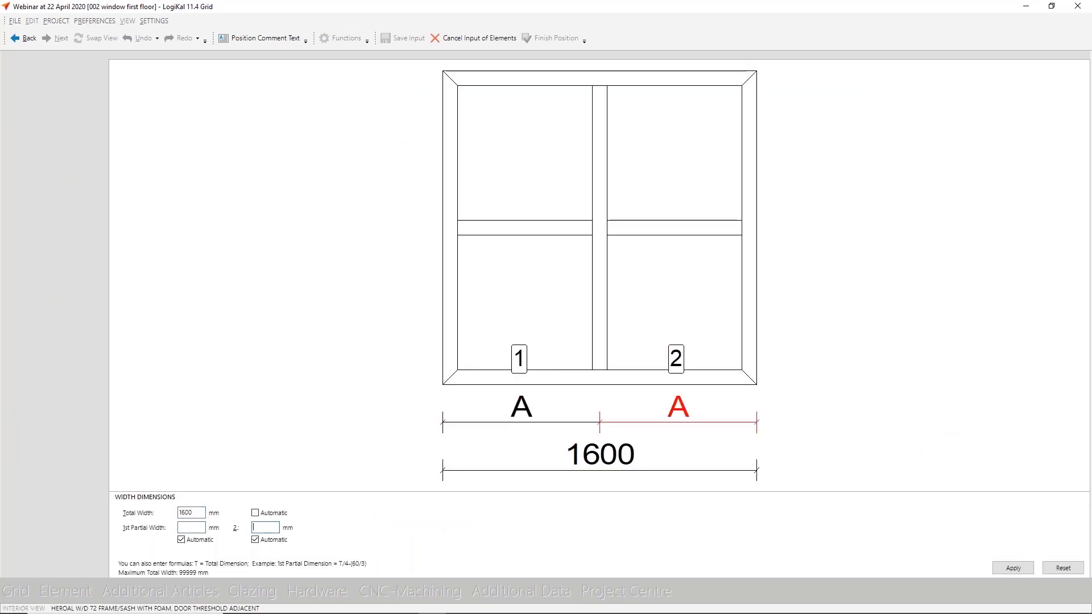
pyautogui.write('400')
pyautogui.press('Return')
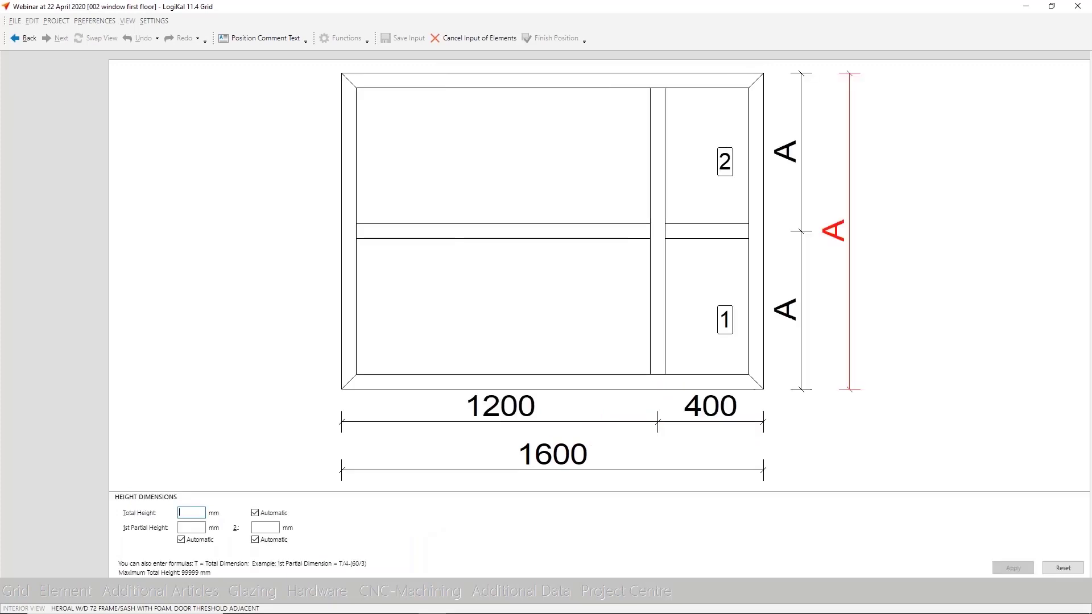
# Step: Set the element's total height to 2000 mm and the first partial height to 400 mm
pyautogui.write('2000400')
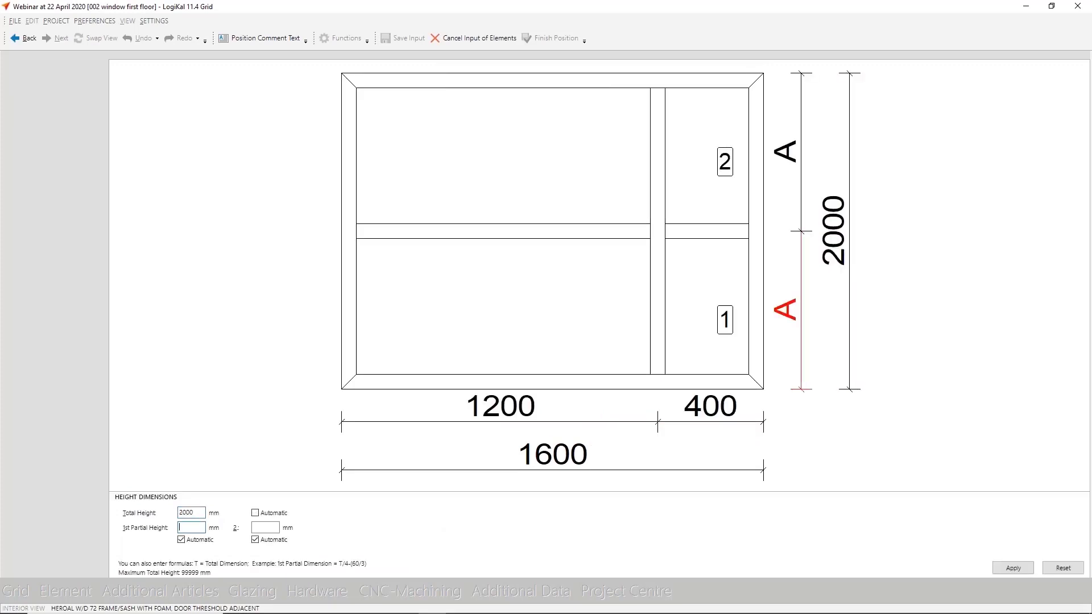
pyautogui.press('Tab')
pyautogui.press('Return')
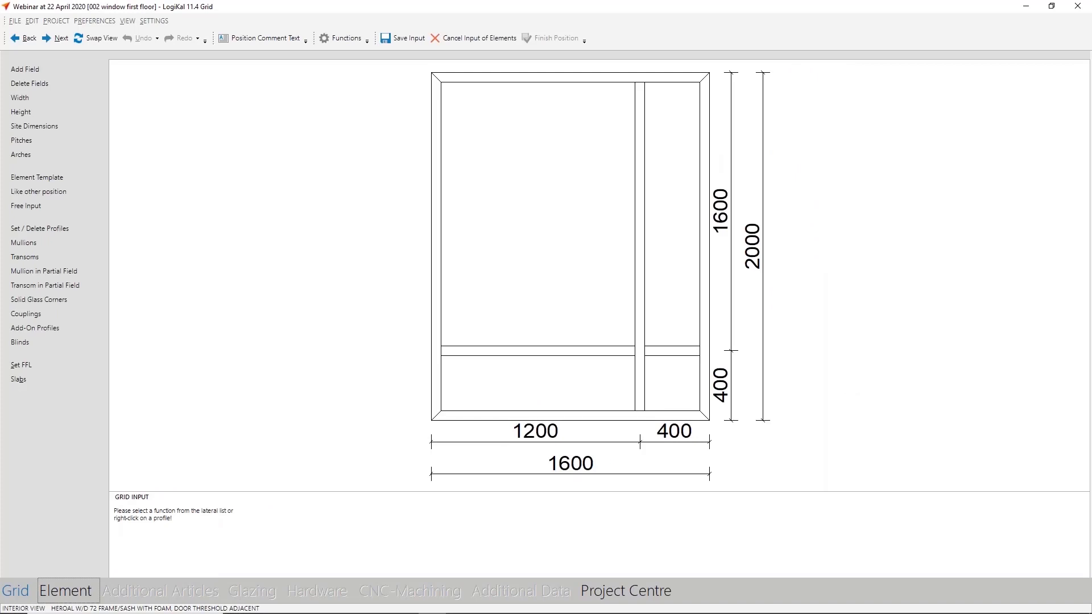
# Step: Fill the two lower fields and the narrow upper field with inside fixed glazing, add a turn-tilt window to the large field, and finish the position
pyautogui.click(65, 591)
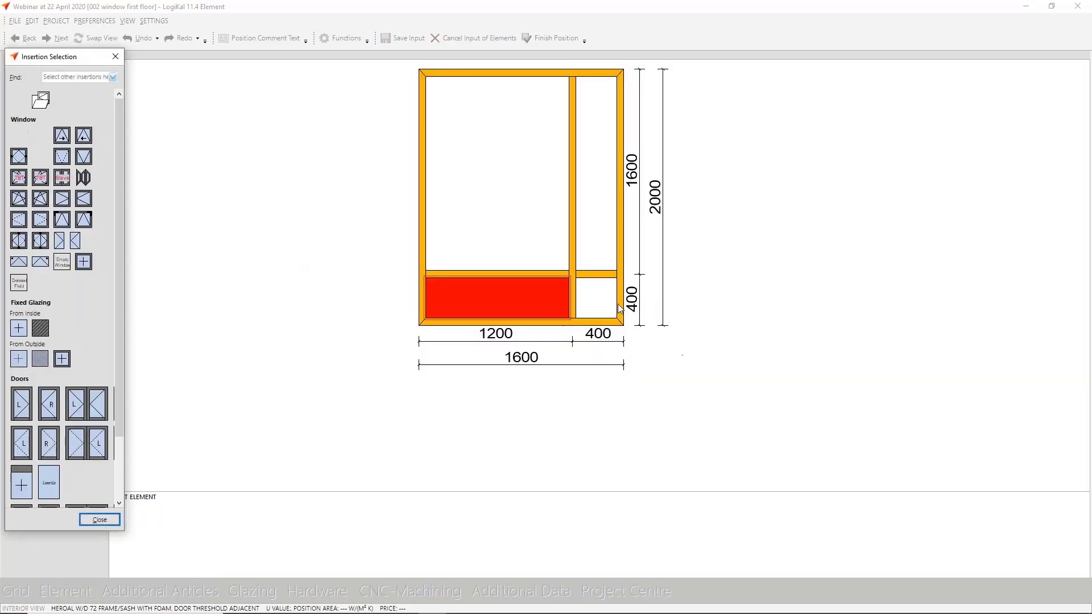
pyautogui.click(620, 309)
pyautogui.click(585, 219)
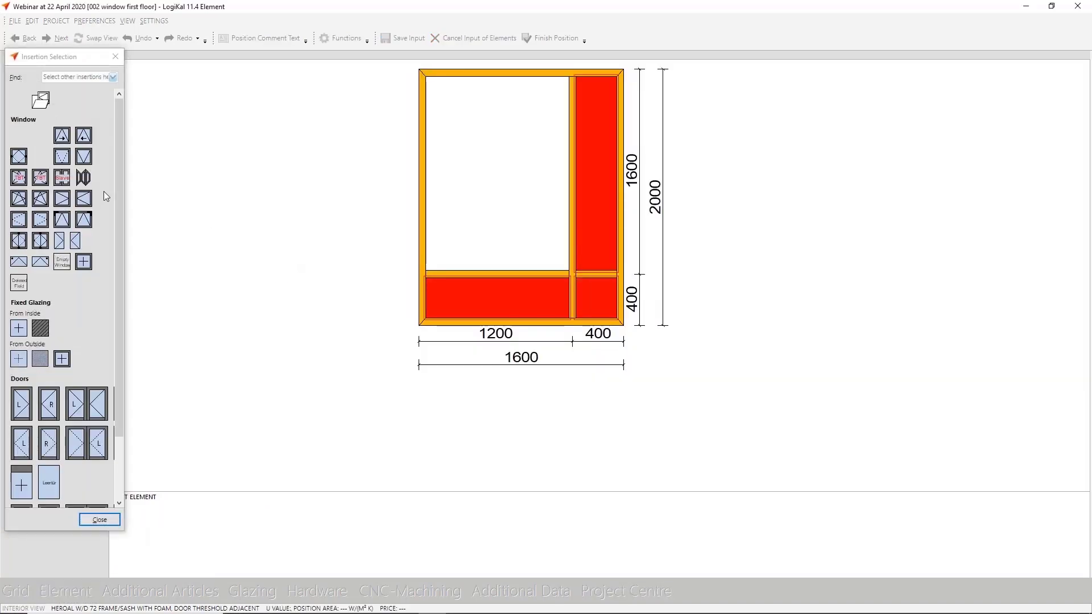
pyautogui.click(19, 328)
pyautogui.click(38, 200)
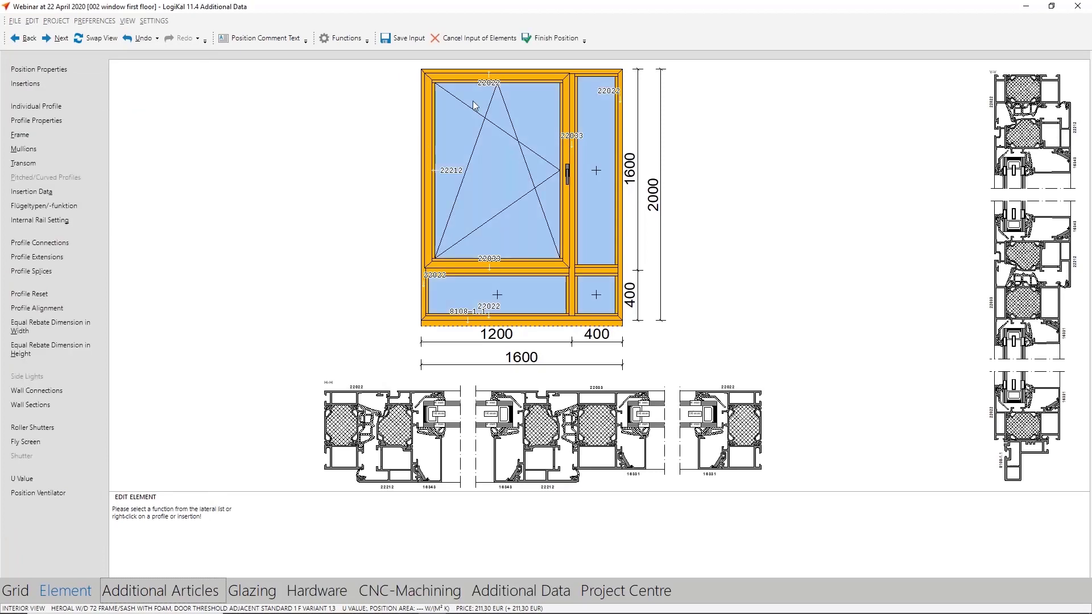
pyautogui.click(551, 38)
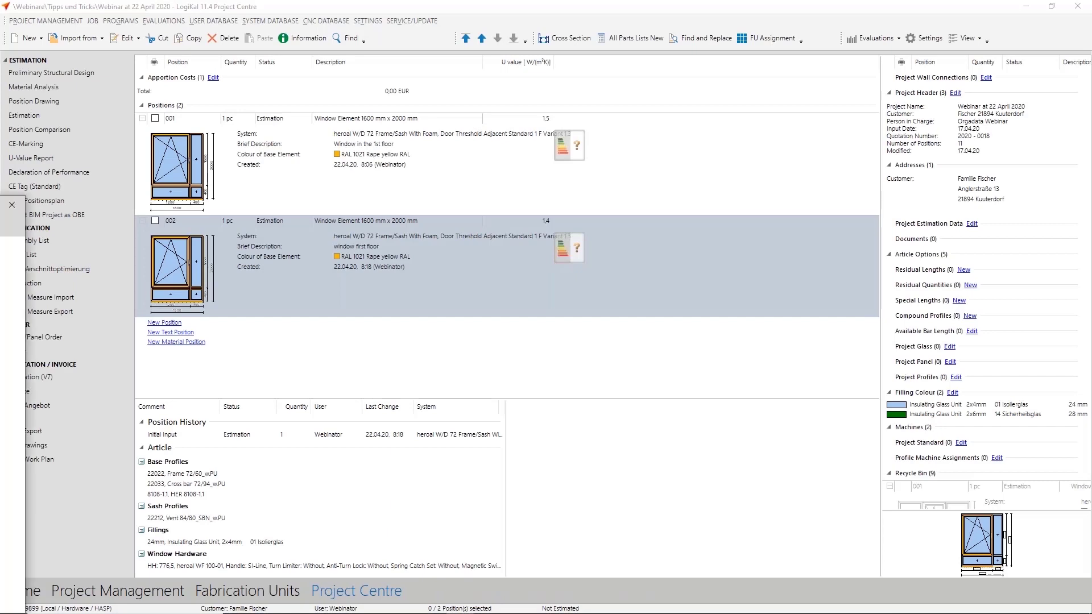
# Step: Switch to the Alarm & Uhr stopwatch to read the elapsed input time, and minimise it
pyautogui.hotkey('alt', 'Tab')
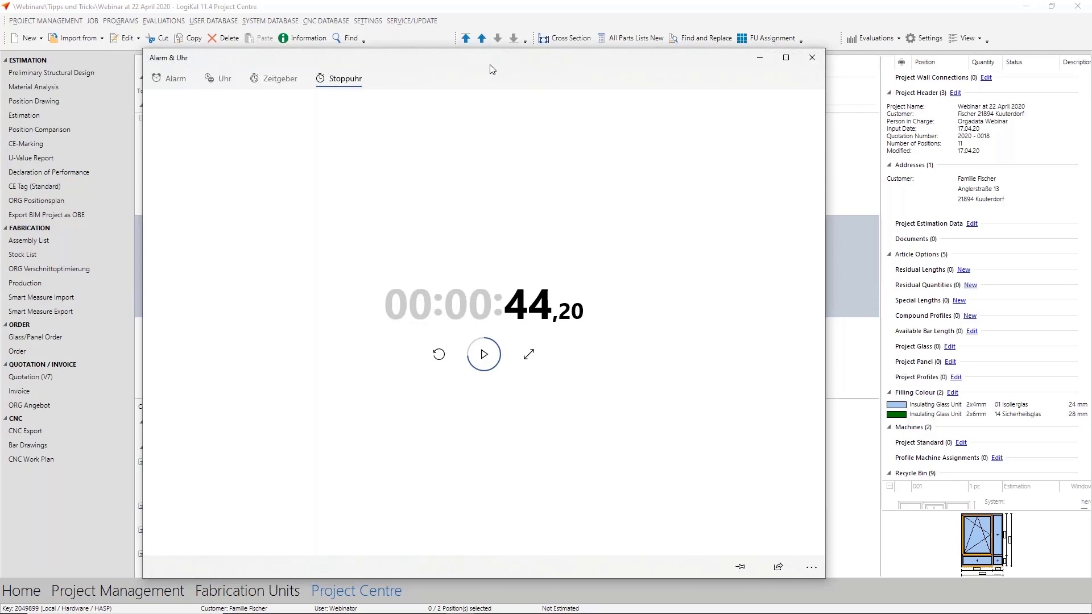
pyautogui.click(760, 60)
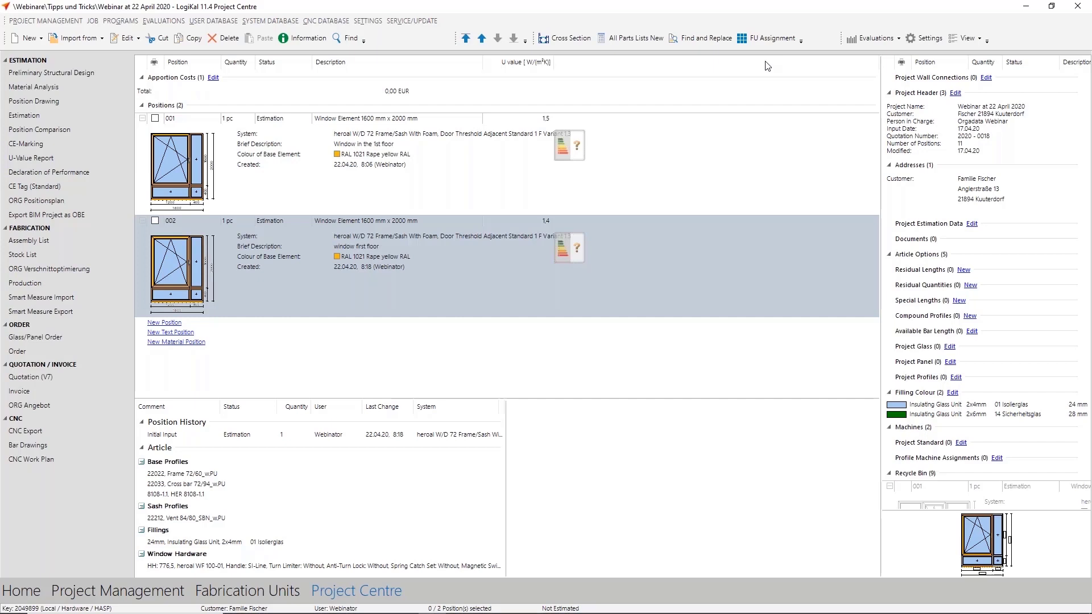
# Step: Open the user position library, examine the options for importing positions into the EN folder, and close the library
pyautogui.click(90, 23)
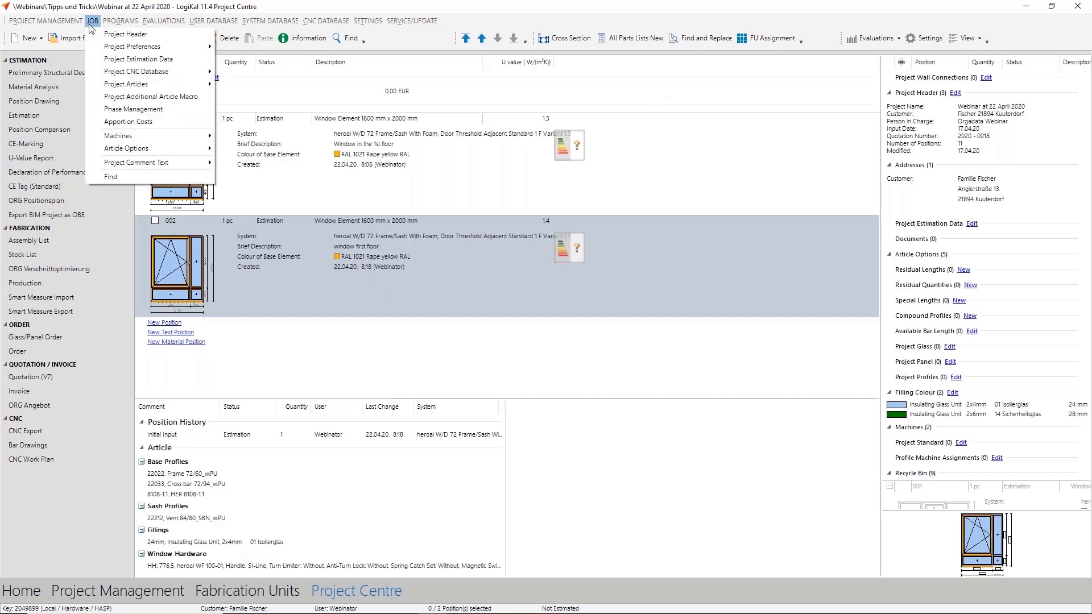
pyautogui.moveTo(120, 21)
pyautogui.click(133, 135)
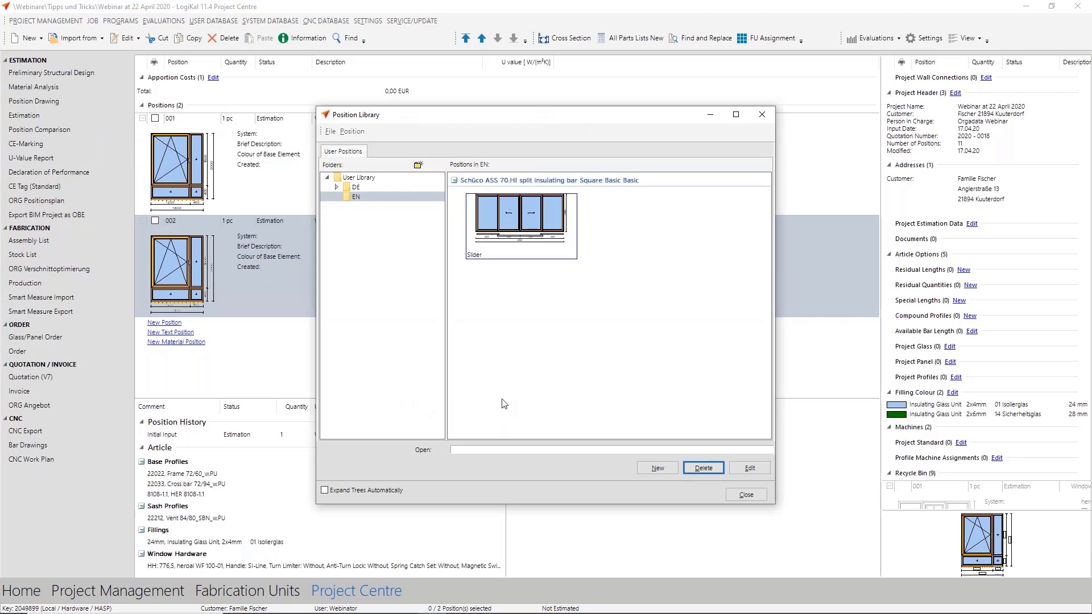
pyautogui.rightClick(501, 381)
pyautogui.moveTo(515, 395)
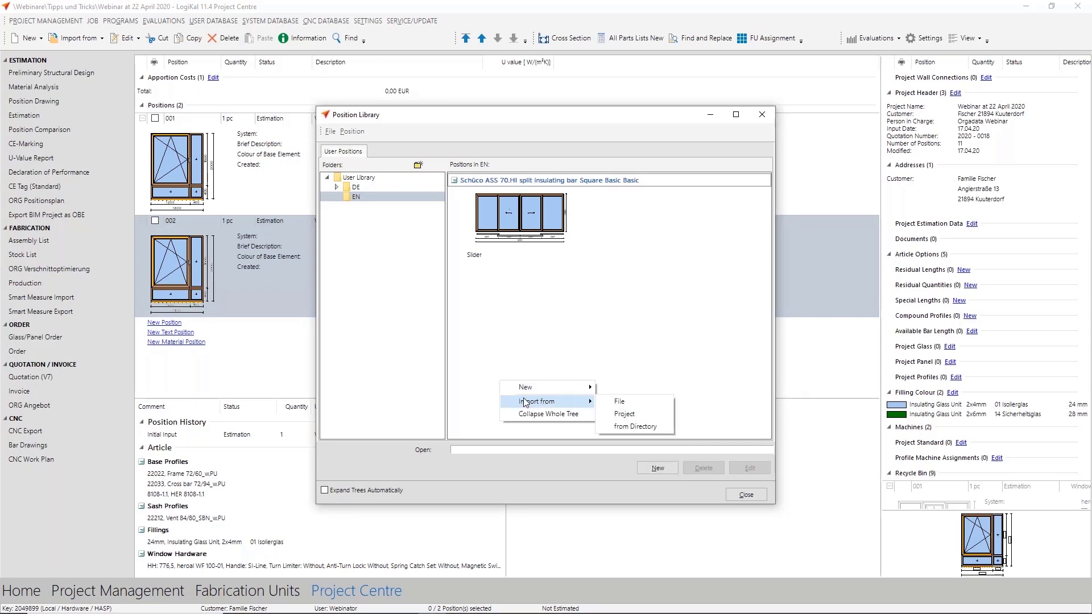
pyautogui.click(553, 348)
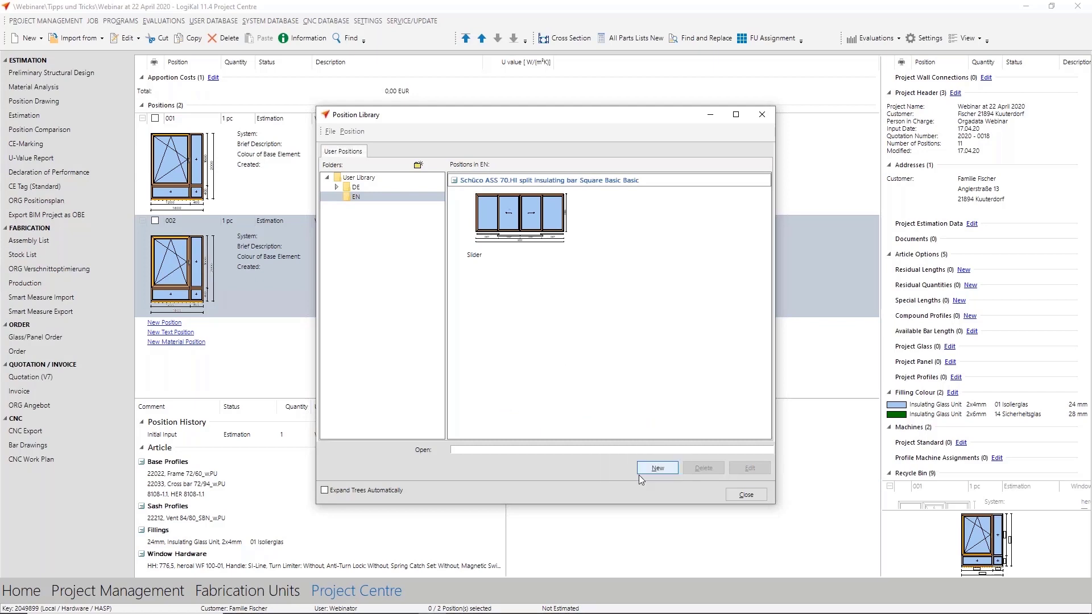
pyautogui.click(745, 495)
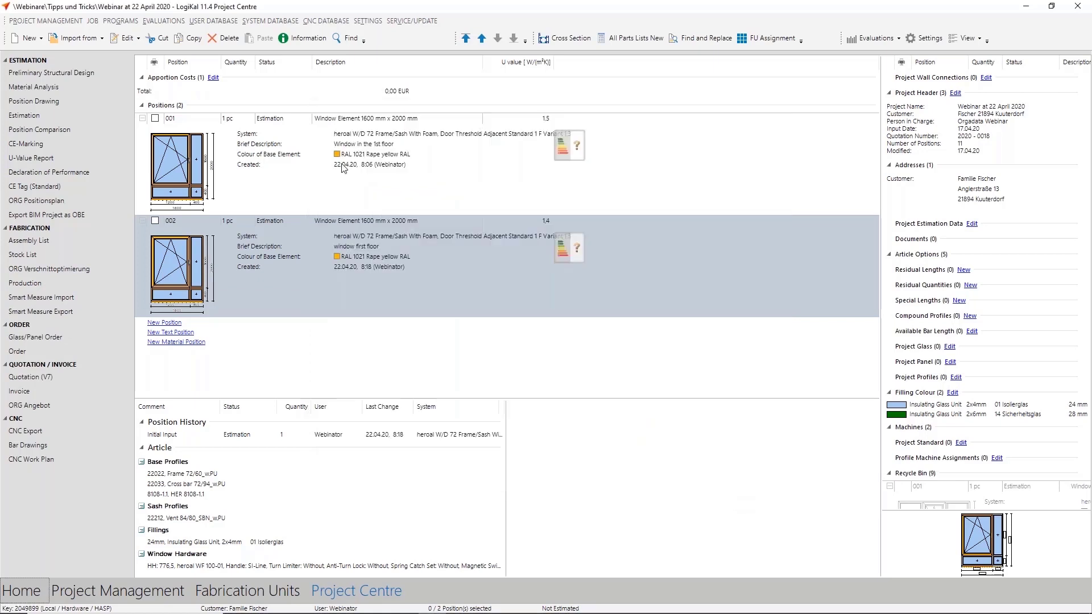
# Step: Import the Schüco ASS 70.HI Slider from the EN folder of the user position library
pyautogui.click(104, 41)
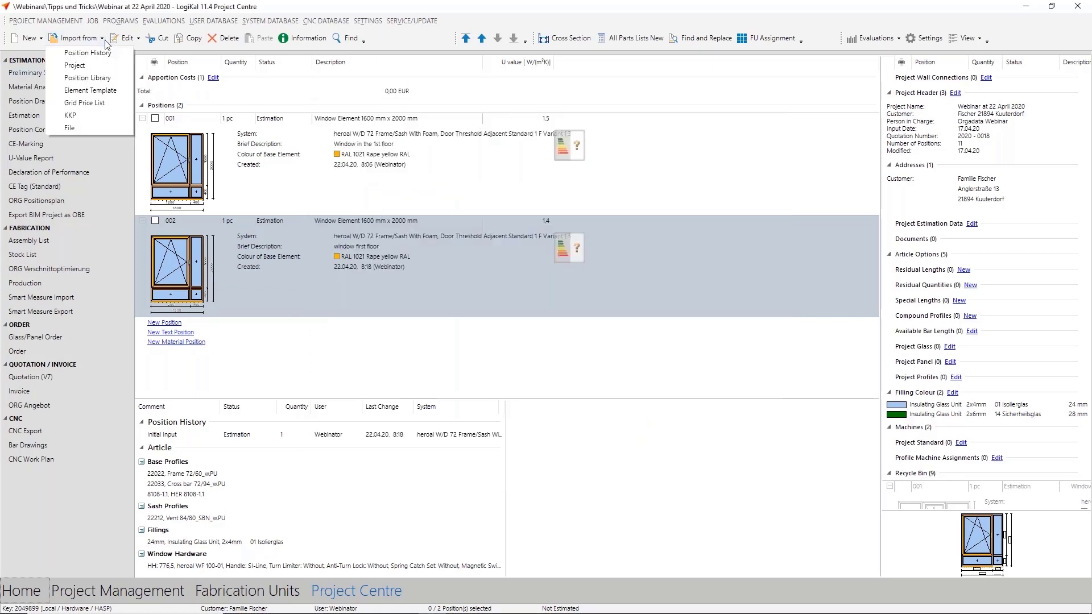
pyautogui.click(87, 78)
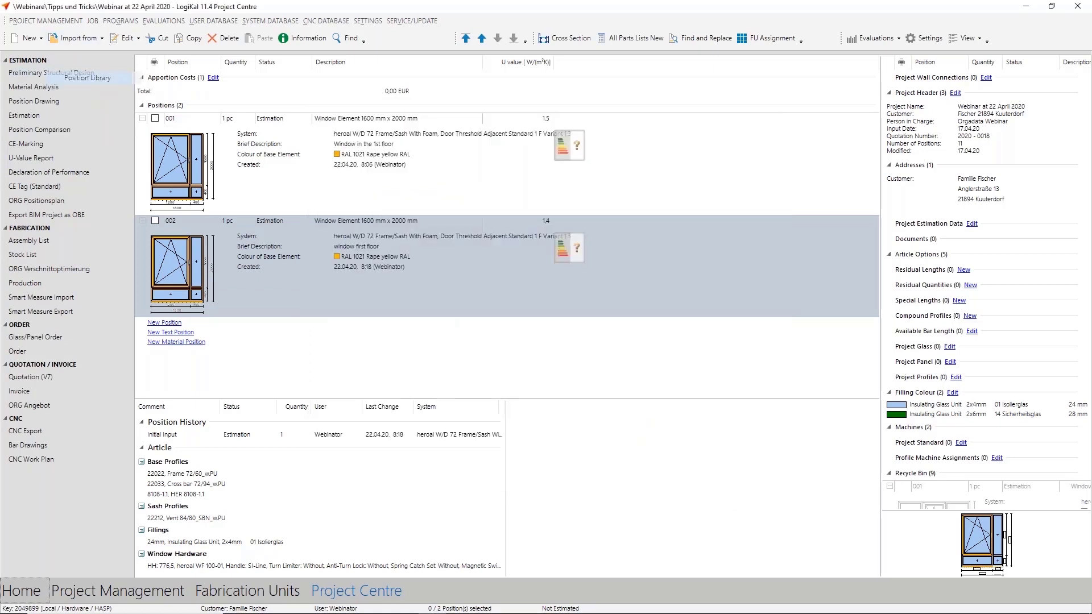
pyautogui.click(521, 215)
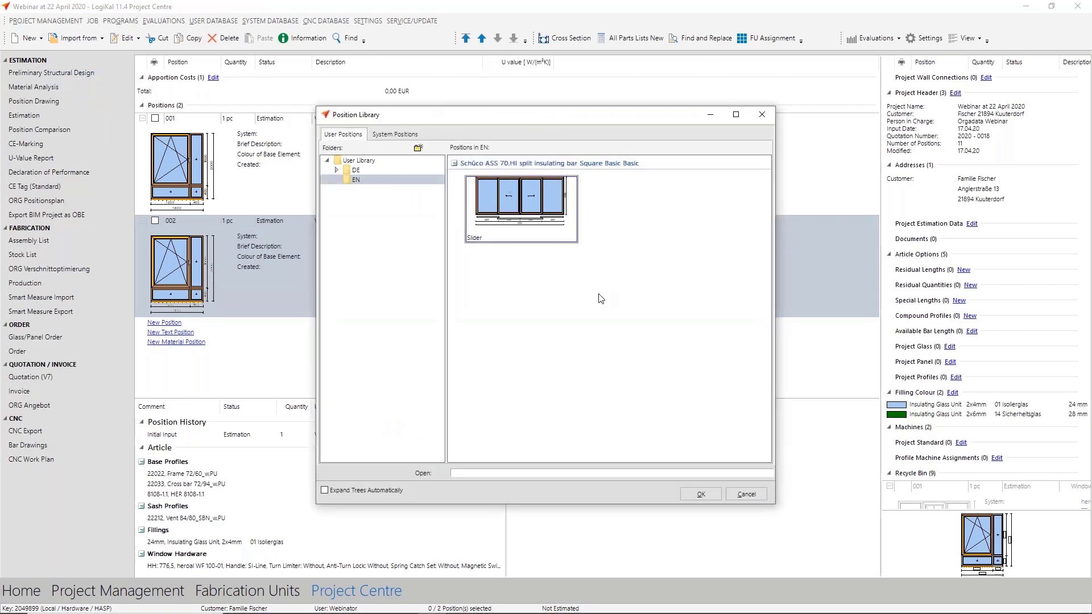
pyautogui.click(700, 495)
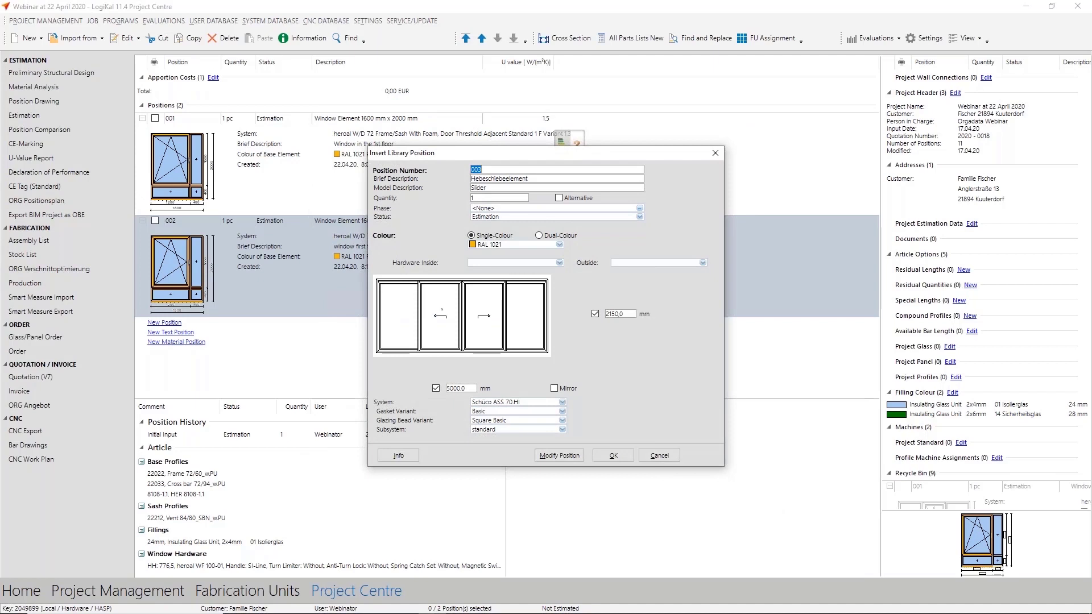
# Step: Set the slider's inside and outside hardware colours to E6/EV1 silberfarben
pyautogui.click(483, 263)
pyautogui.write('ev1')
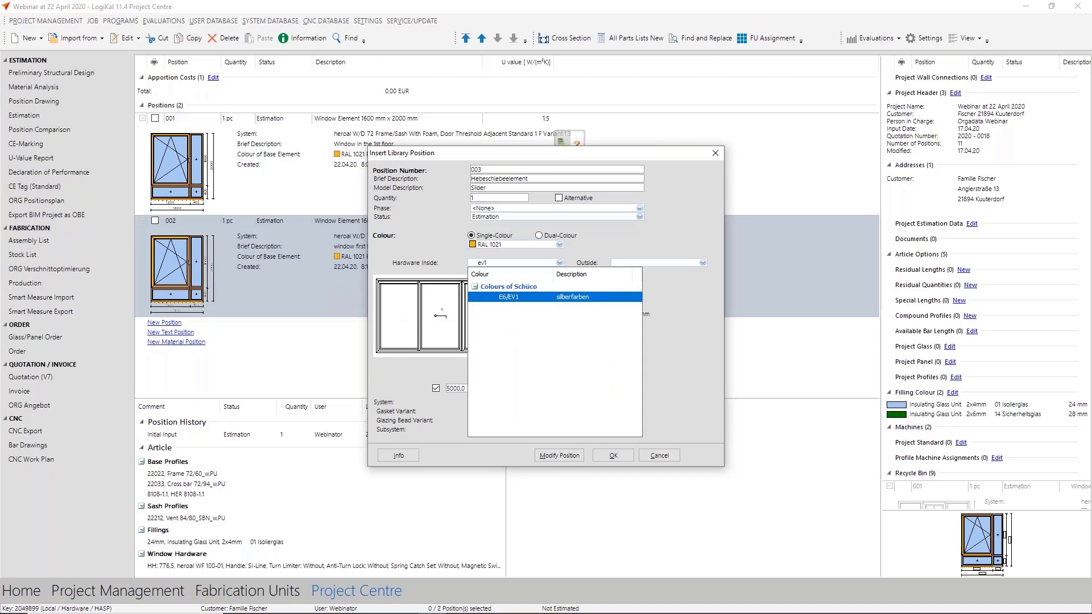
pyautogui.press('Return')
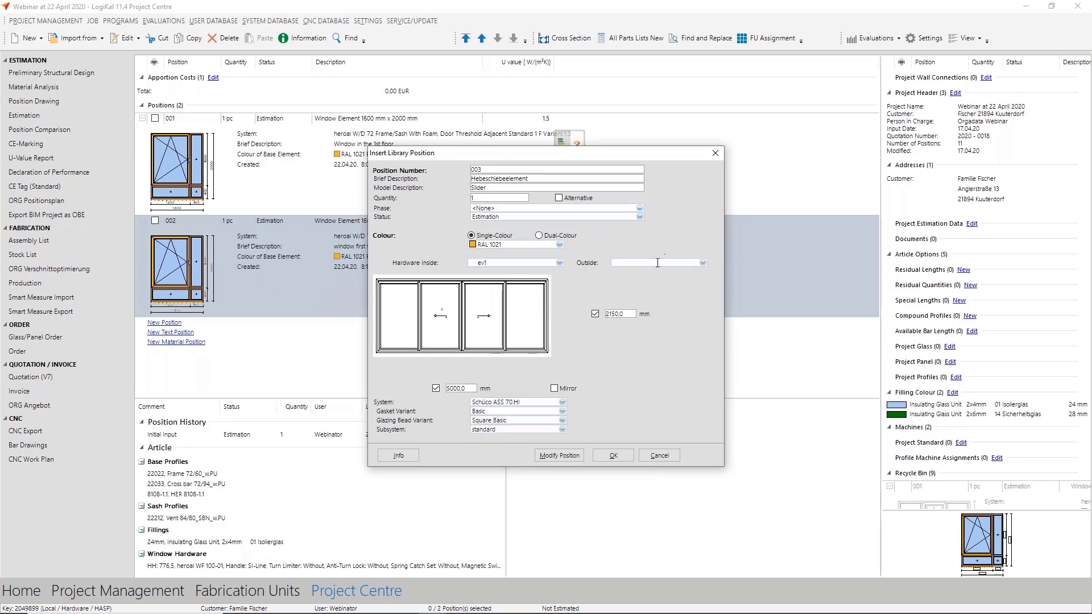
pyautogui.click(657, 263)
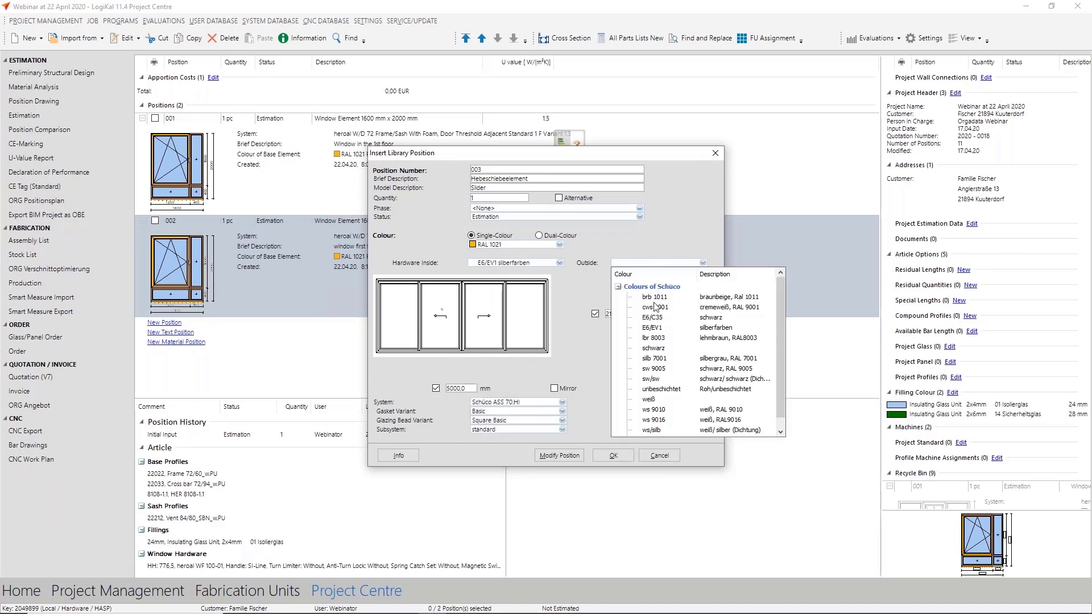
pyautogui.write('ev1')
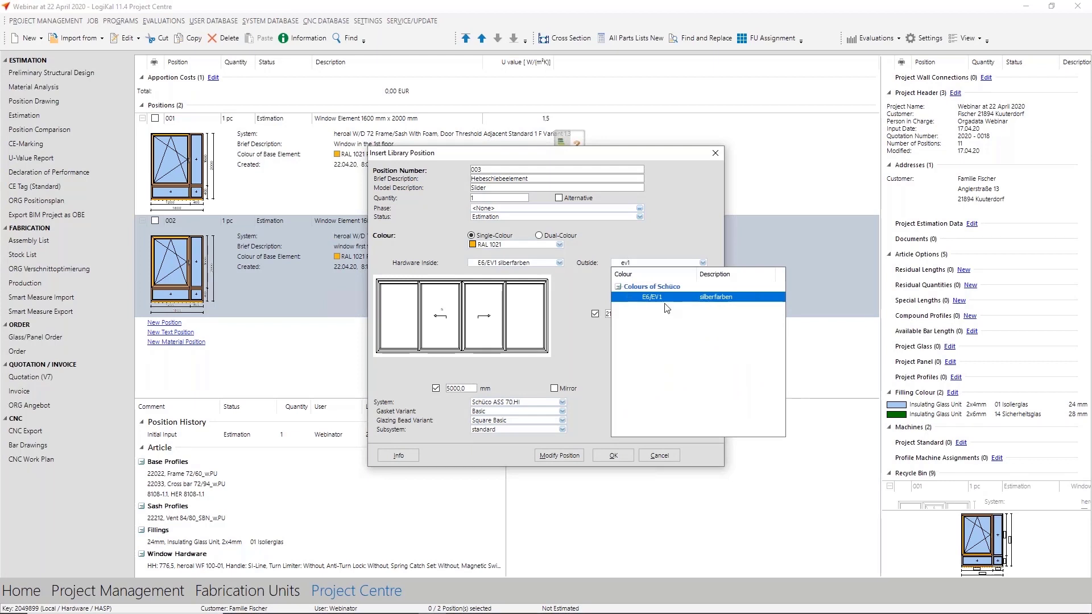
pyautogui.press('Return')
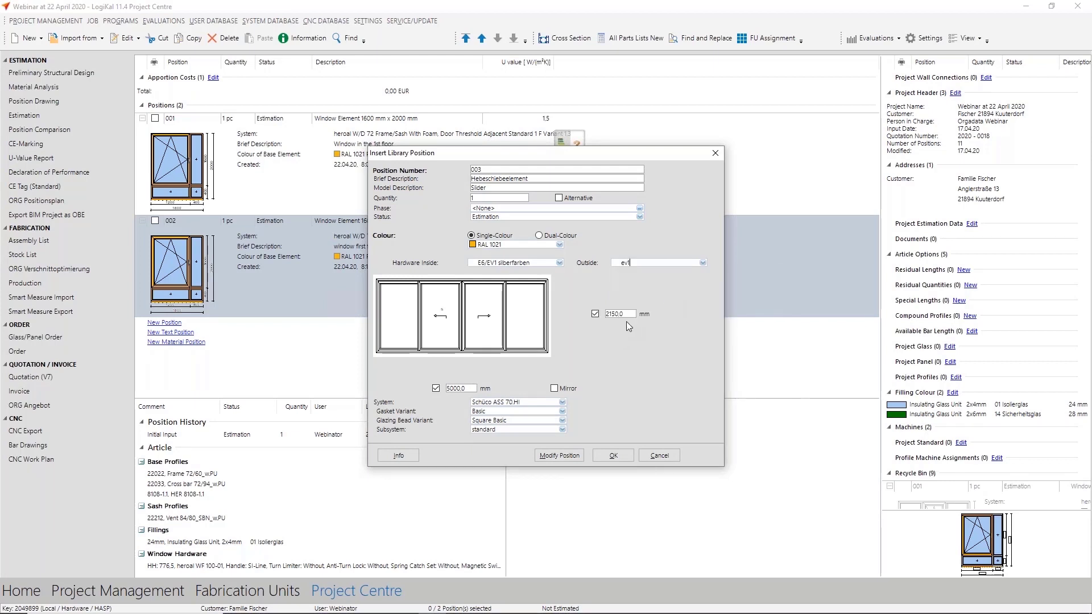
# Step: Set the slider's height to 2100 mm and insert it as position 003
pyautogui.press('Tab')
pyautogui.write('2100')
pyautogui.click(613, 456)
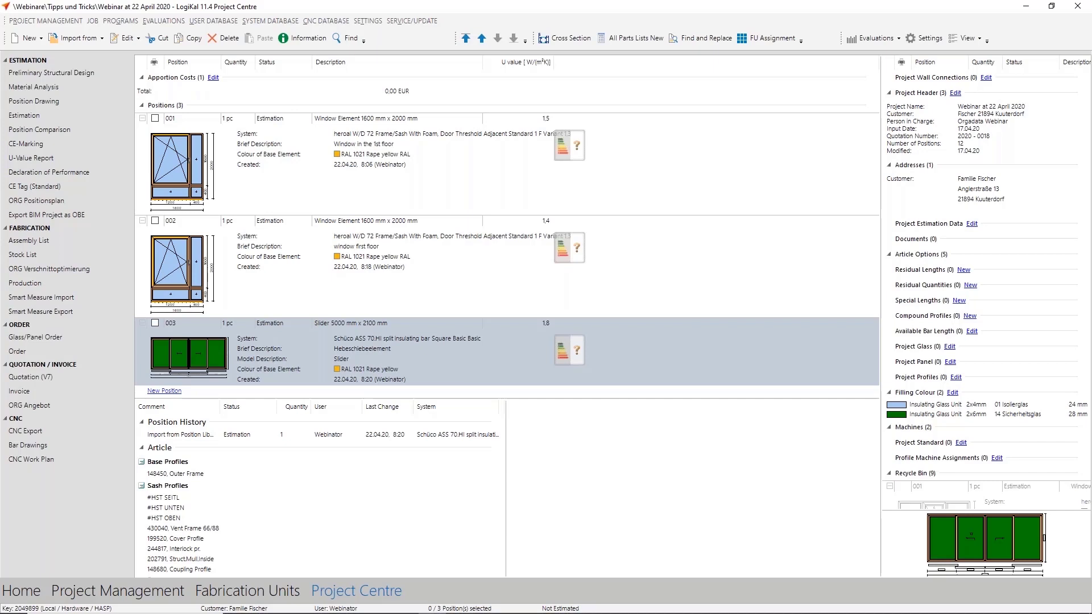
# Step: Create position 004 from an element template with the heroal W/D 72 system and Standard system preference
pyautogui.click(101, 38)
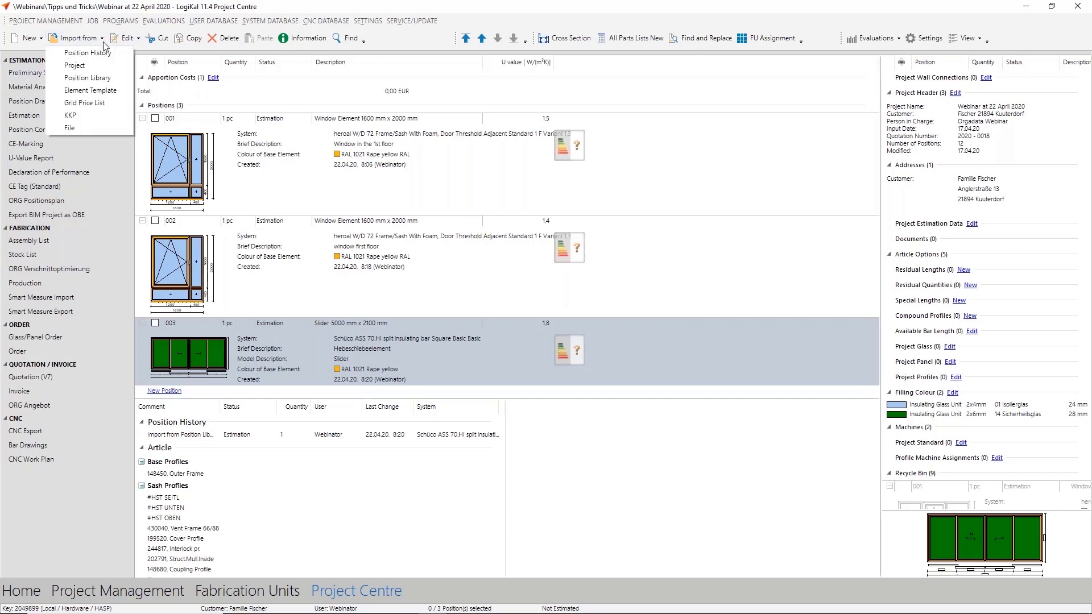
pyautogui.click(104, 91)
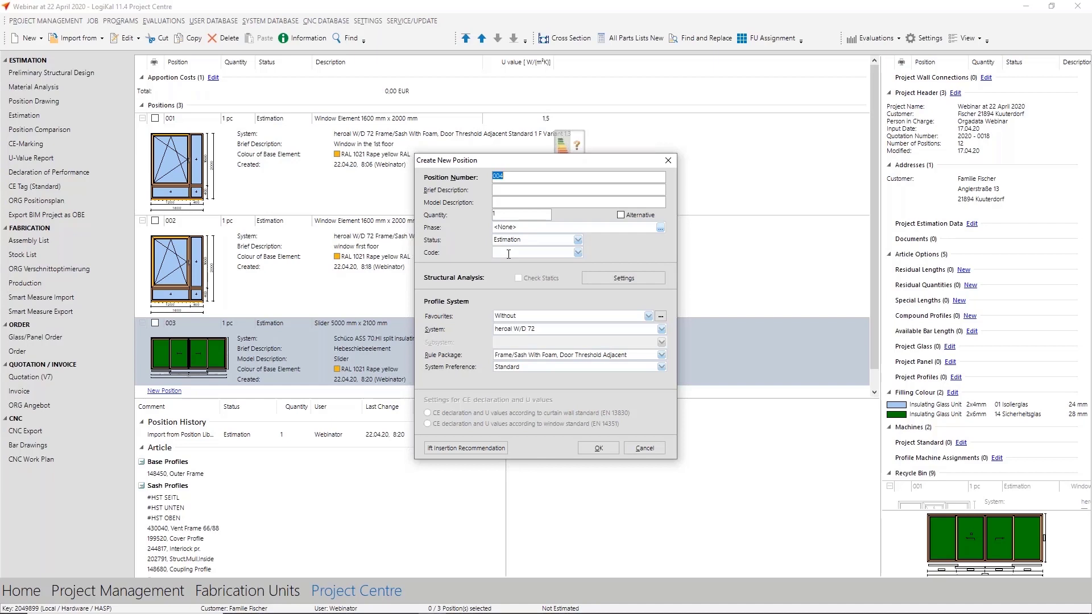
pyautogui.click(606, 448)
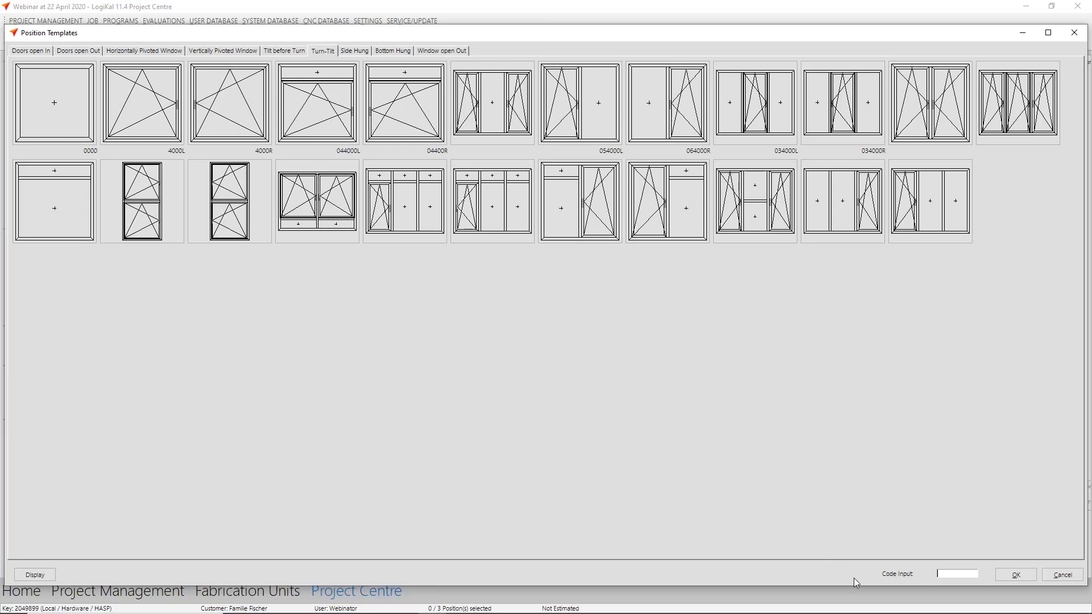
# Step: Choose the three-part turn-tilt template by code 034000L and accept it with a 1500 mm total height and fixed glazing from inside
pyautogui.click(963, 572)
pyautogui.write('03400L')
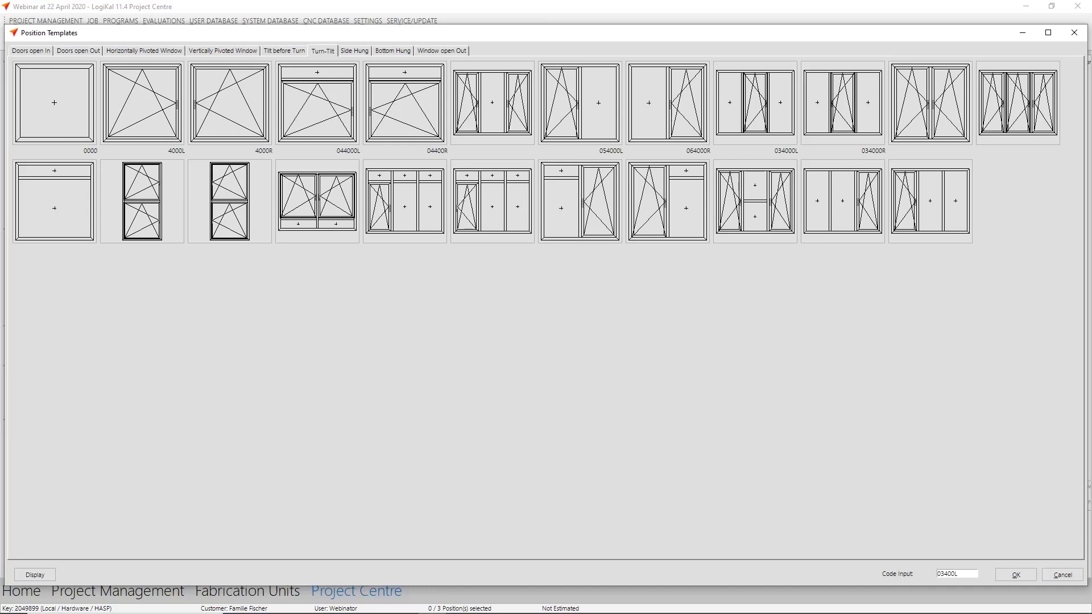
pyautogui.click(1016, 575)
pyautogui.click(545, 328)
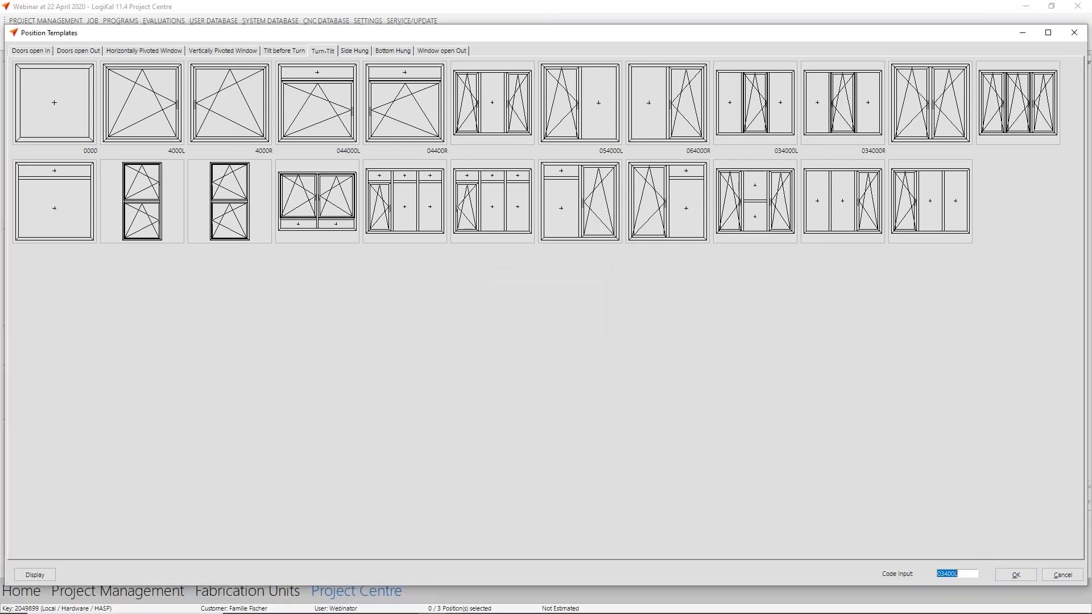
pyautogui.click(949, 573)
pyautogui.write('0')
pyautogui.click(1016, 574)
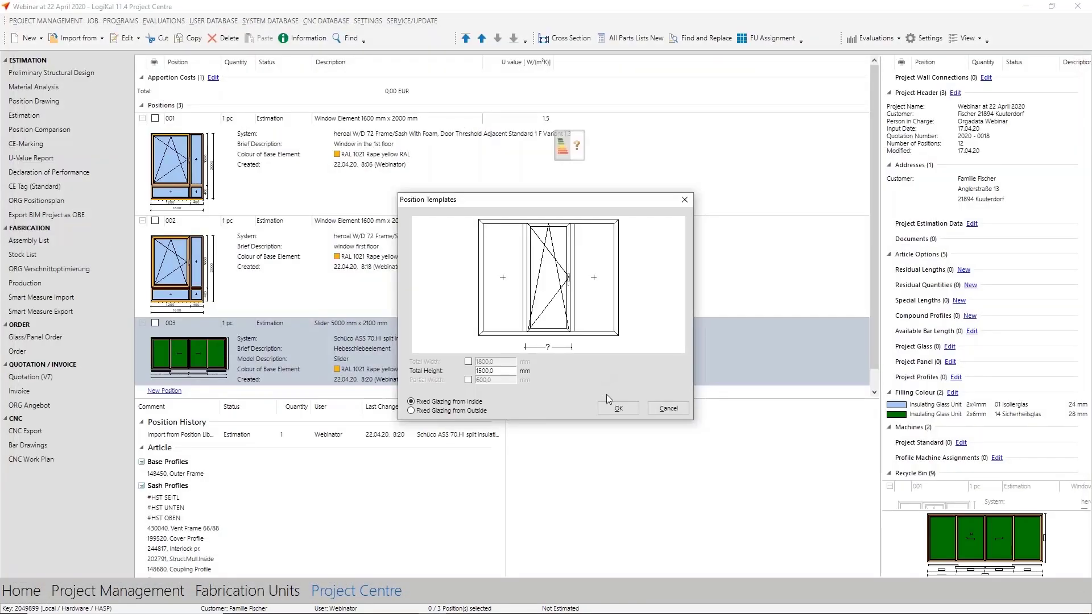
pyautogui.click(618, 409)
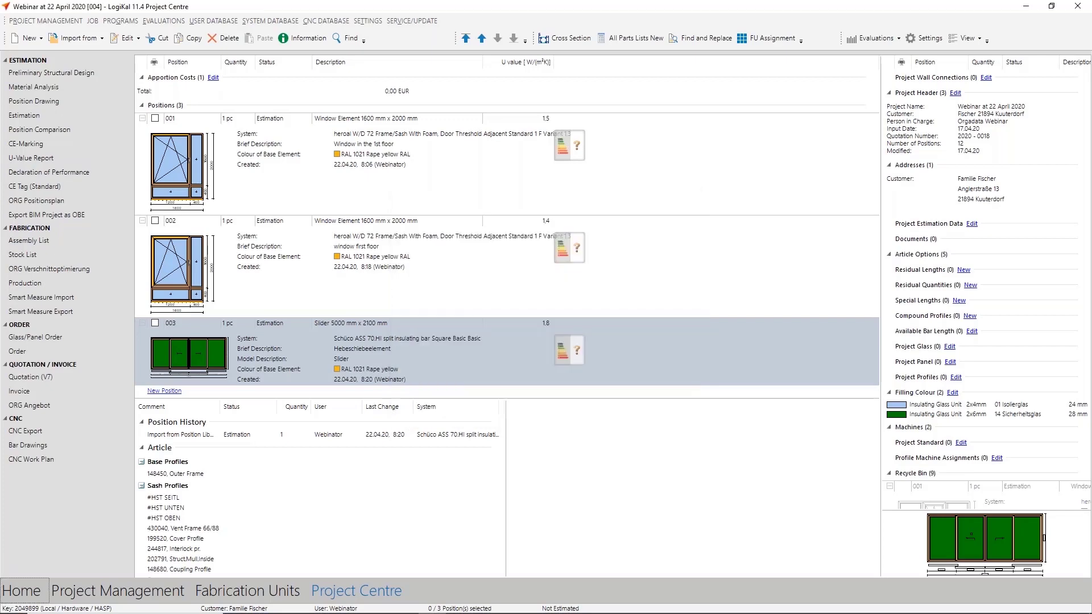